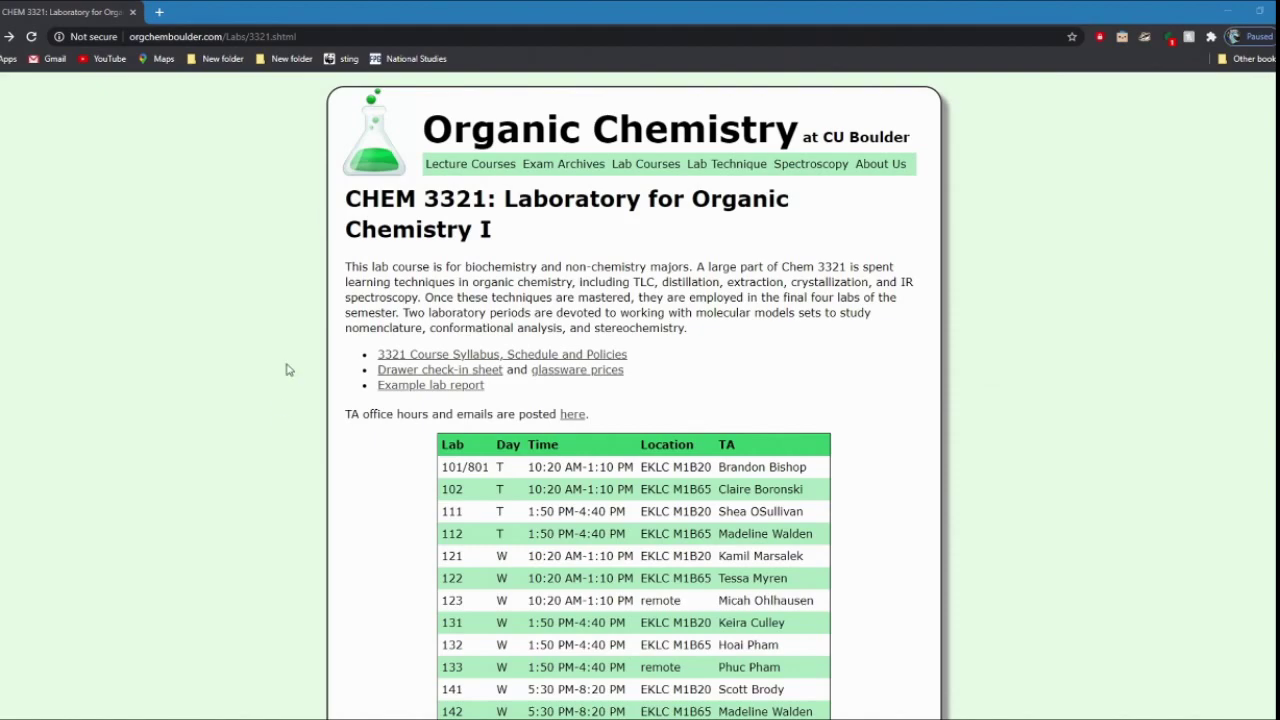
Step: Under Exp. 6 in the schedule, open NMR data files and bring up the MestreNova link's options
{"action": "scroll", "coordinate": [737, 437], "scroll_direction": "down", "scroll_amount": 1}
{"action": "scroll", "coordinate": [737, 437], "scroll_direction": "down", "scroll_amount": 10}
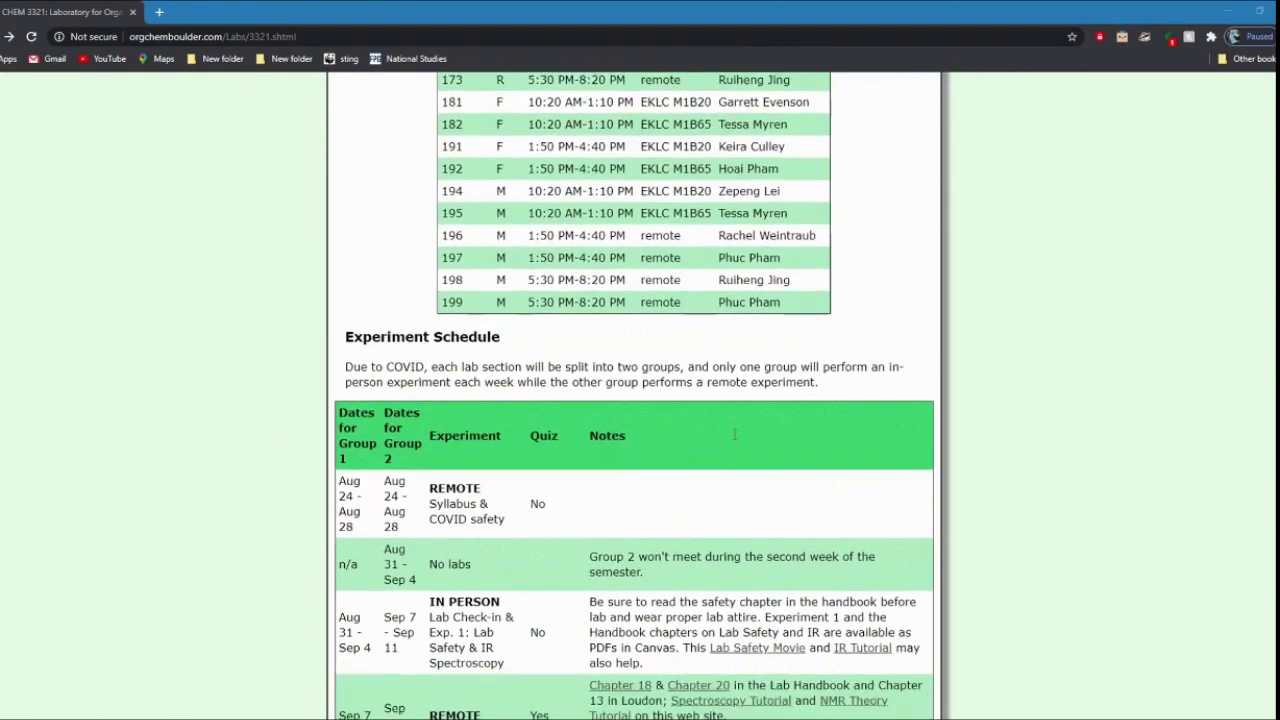
{"action": "scroll", "coordinate": [735, 433], "scroll_direction": "down", "scroll_amount": 2}
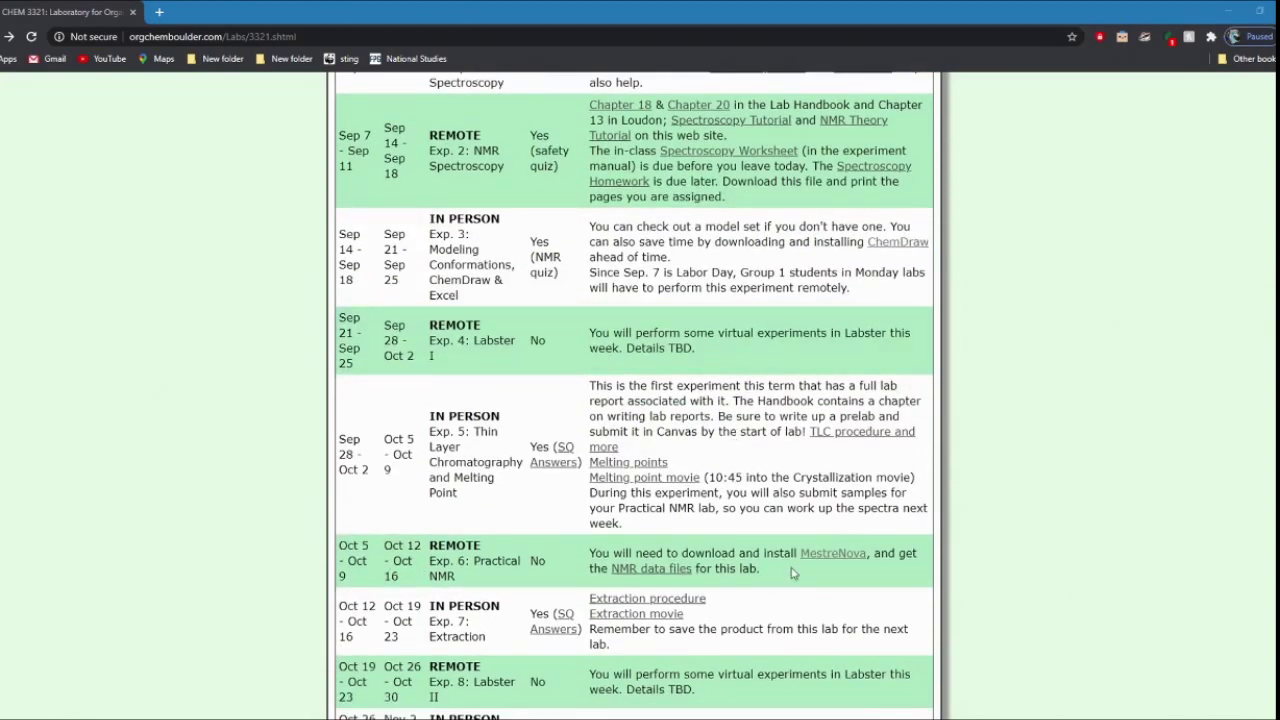
{"action": "left_click", "coordinate": [672, 572]}
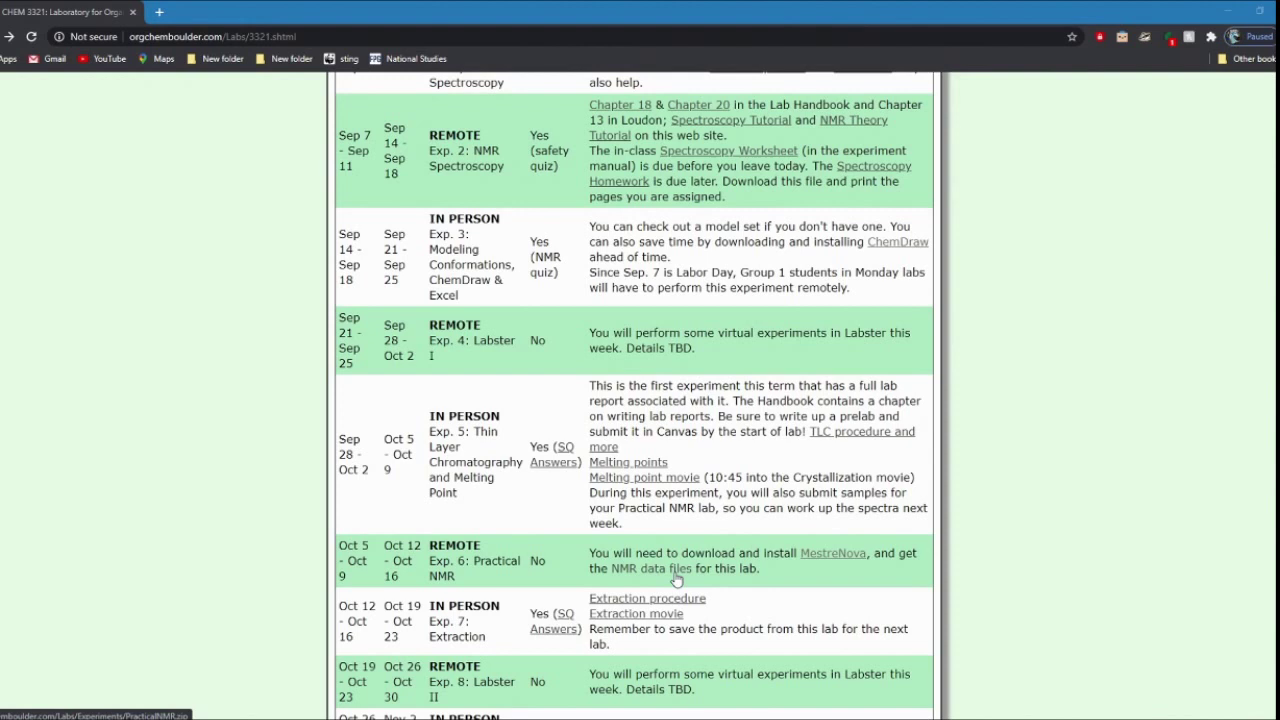
{"action": "right_click", "coordinate": [811, 563]}
Step: Open the MestreNova instructions in a new tab, then open the OIT MestreNova page in another tab
{"action": "left_click", "coordinate": [816, 570]}
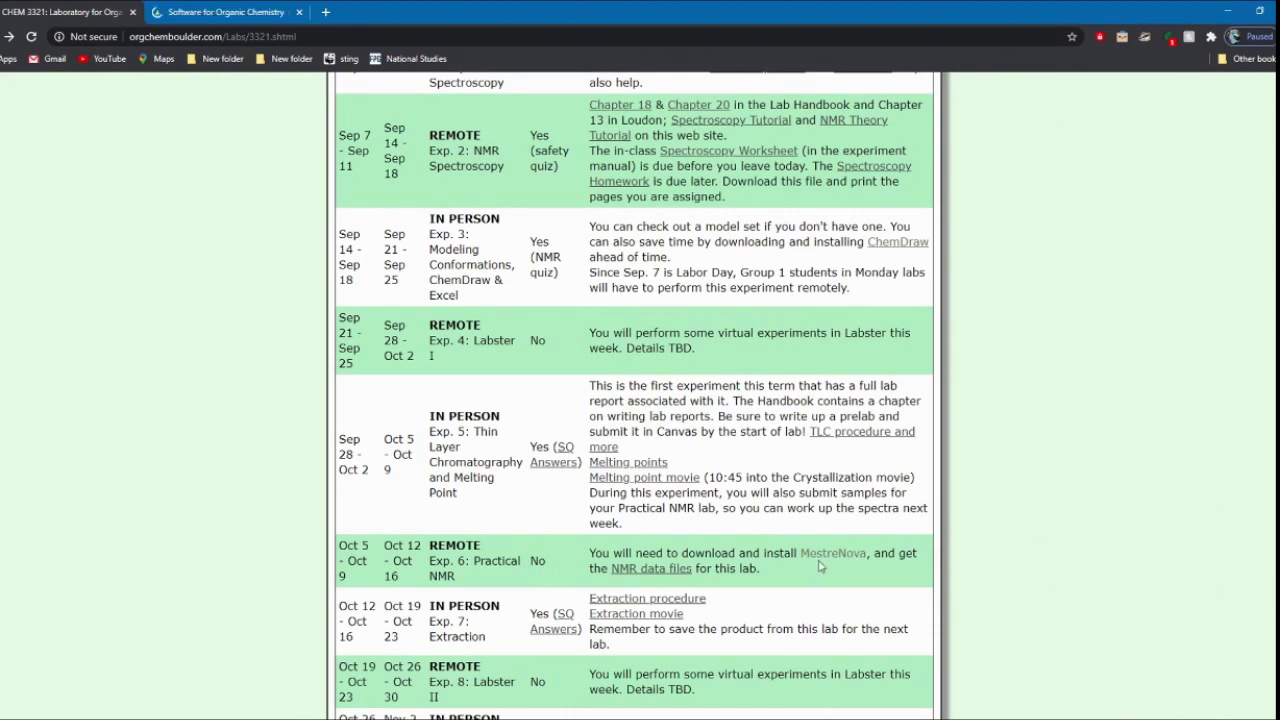
{"action": "left_click", "coordinate": [225, 12]}
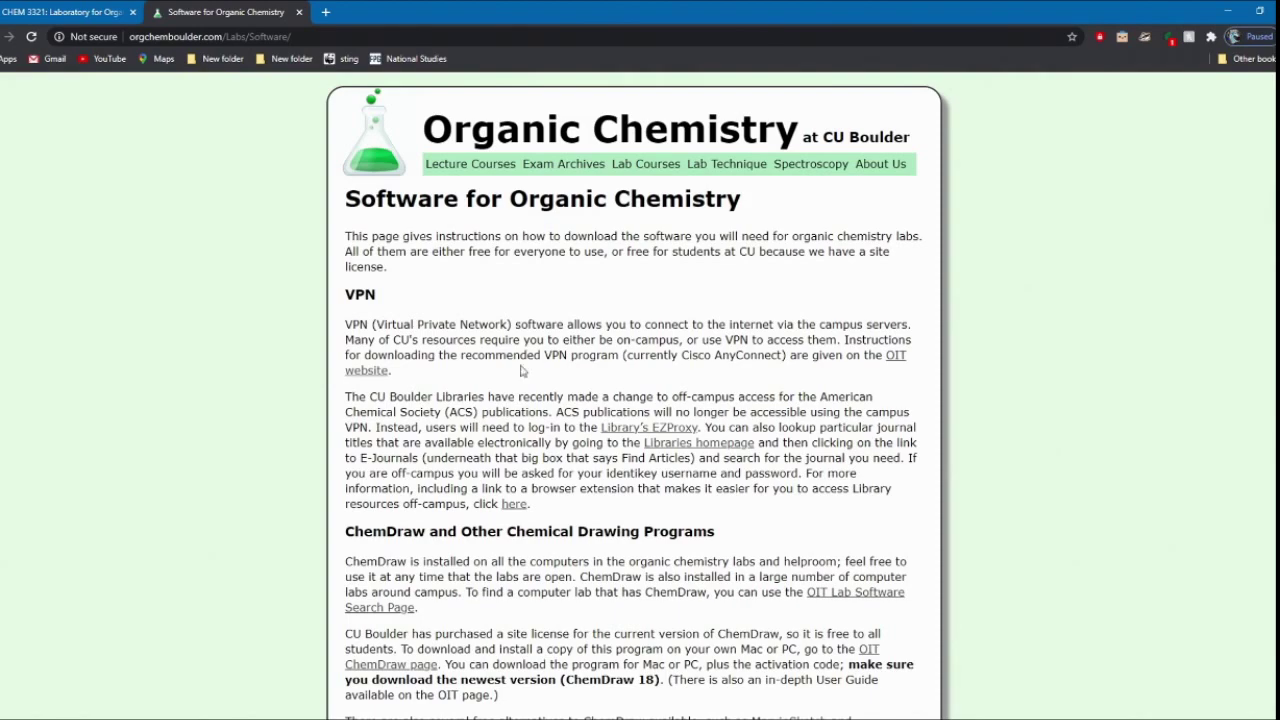
{"action": "scroll", "coordinate": [563, 617], "scroll_direction": "down", "scroll_amount": 1}
{"action": "scroll", "coordinate": [563, 617], "scroll_direction": "down", "scroll_amount": 10}
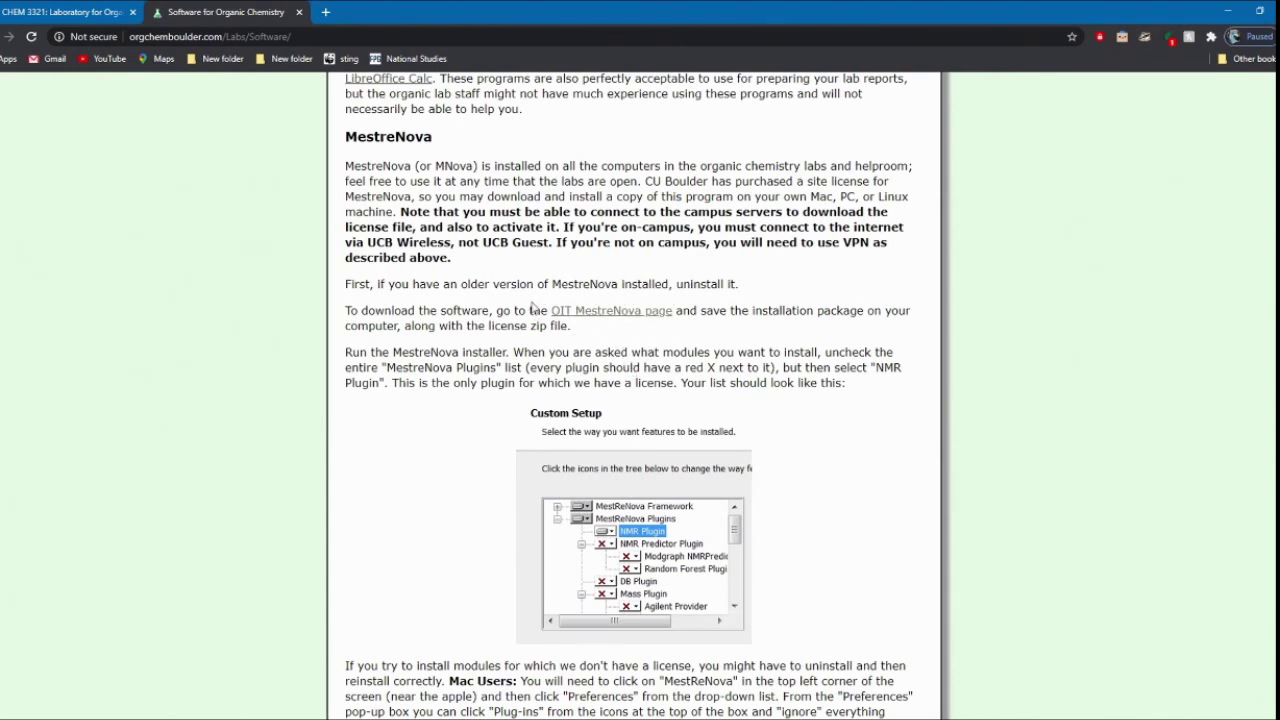
{"action": "right_click", "coordinate": [601, 313]}
{"action": "left_click", "coordinate": [660, 326]}
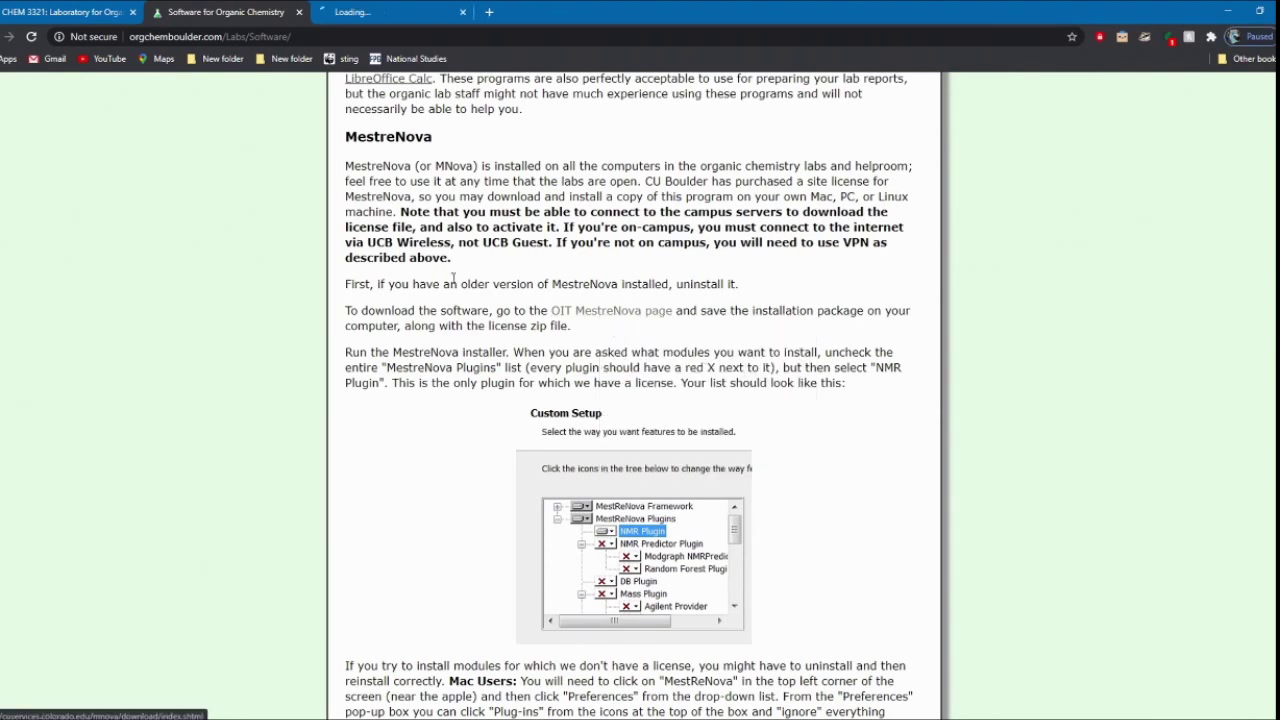
Step: Sign in to CU OIT with your login name and IdentiKey password, then return to Software for Organic Chemistry
{"action": "key", "text": "ctrl+Tab"}
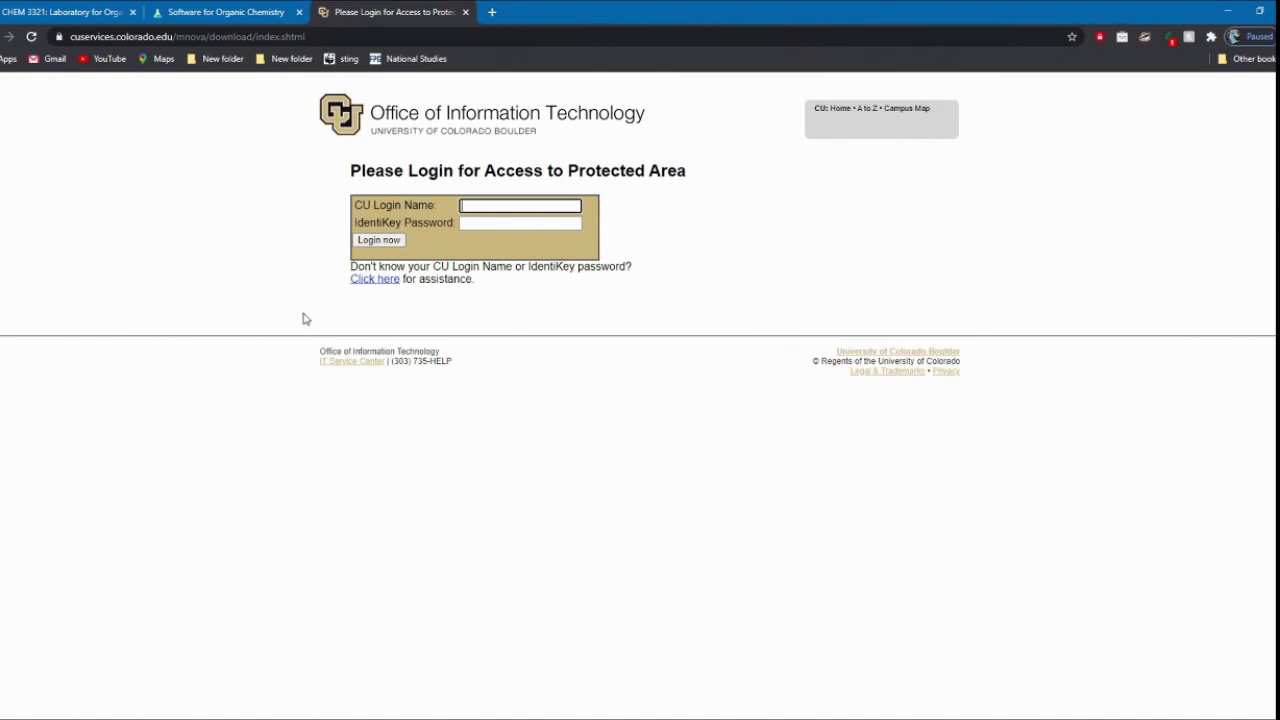
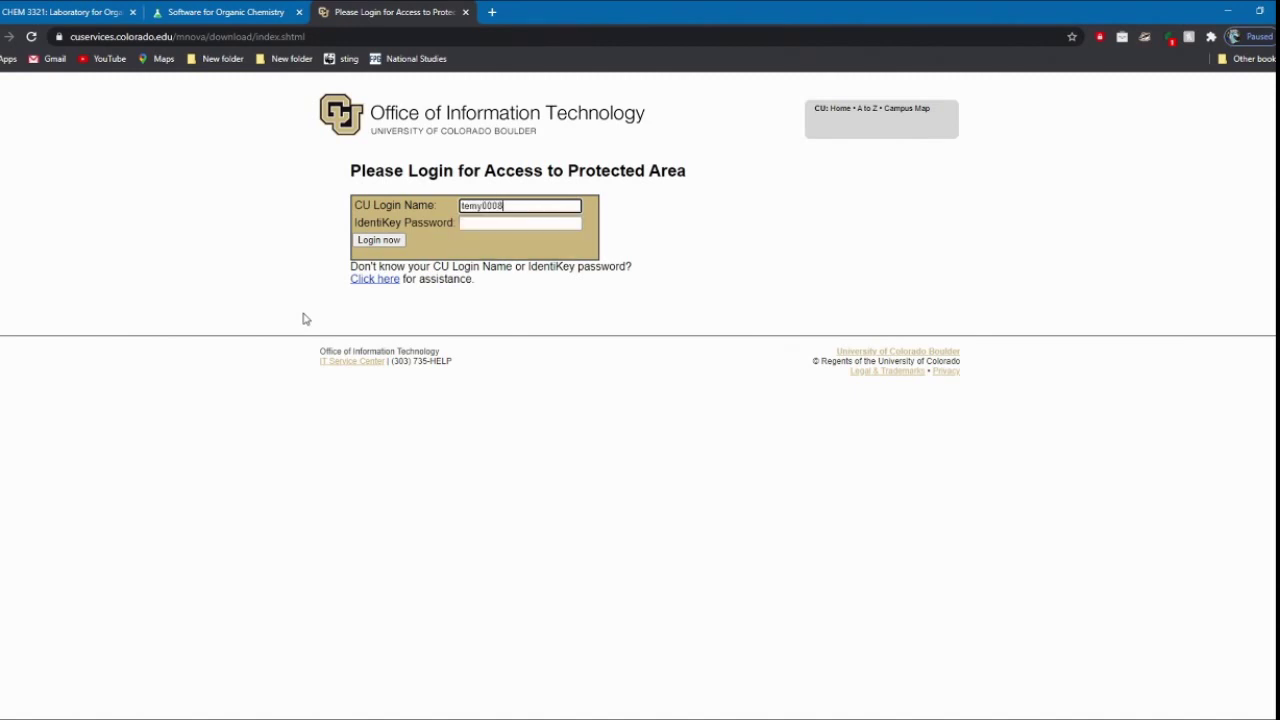
{"action": "key", "text": "Tab"}
{"action": "type", "text": "••"}
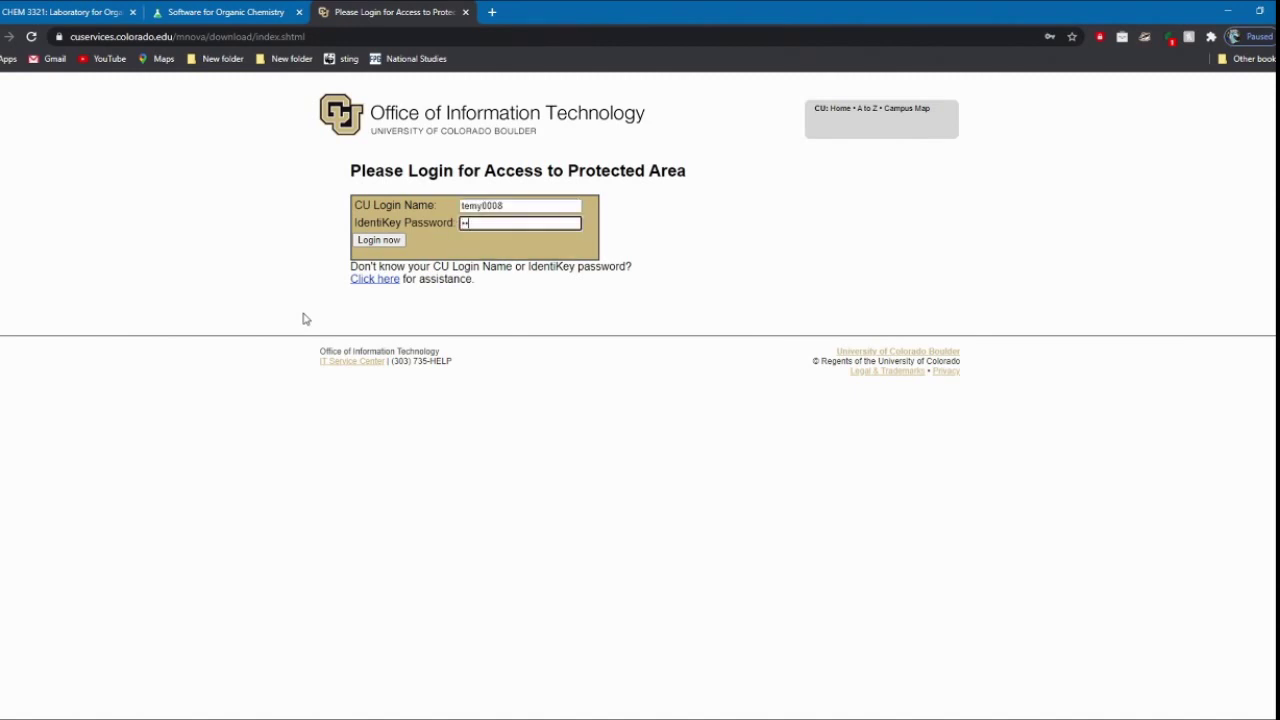
{"action": "type", "text": "••••••••••••"}
{"action": "key", "text": "Return"}
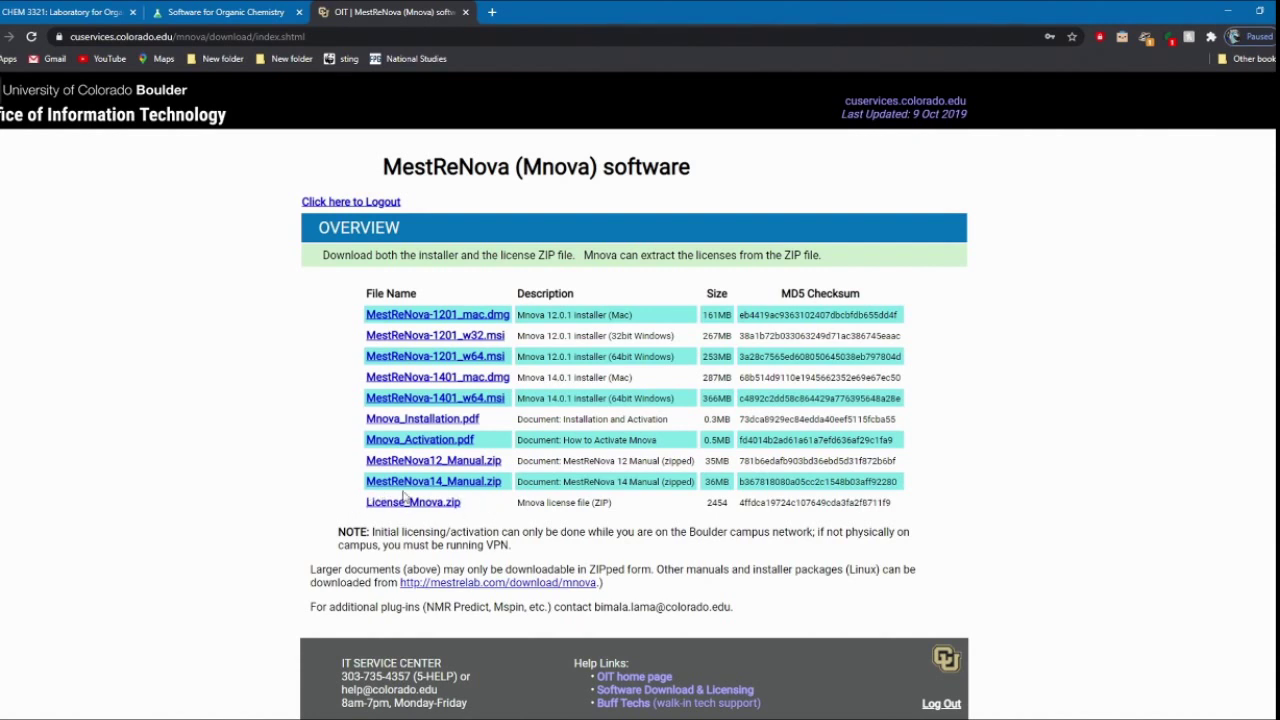
{"action": "left_click", "coordinate": [255, 7]}
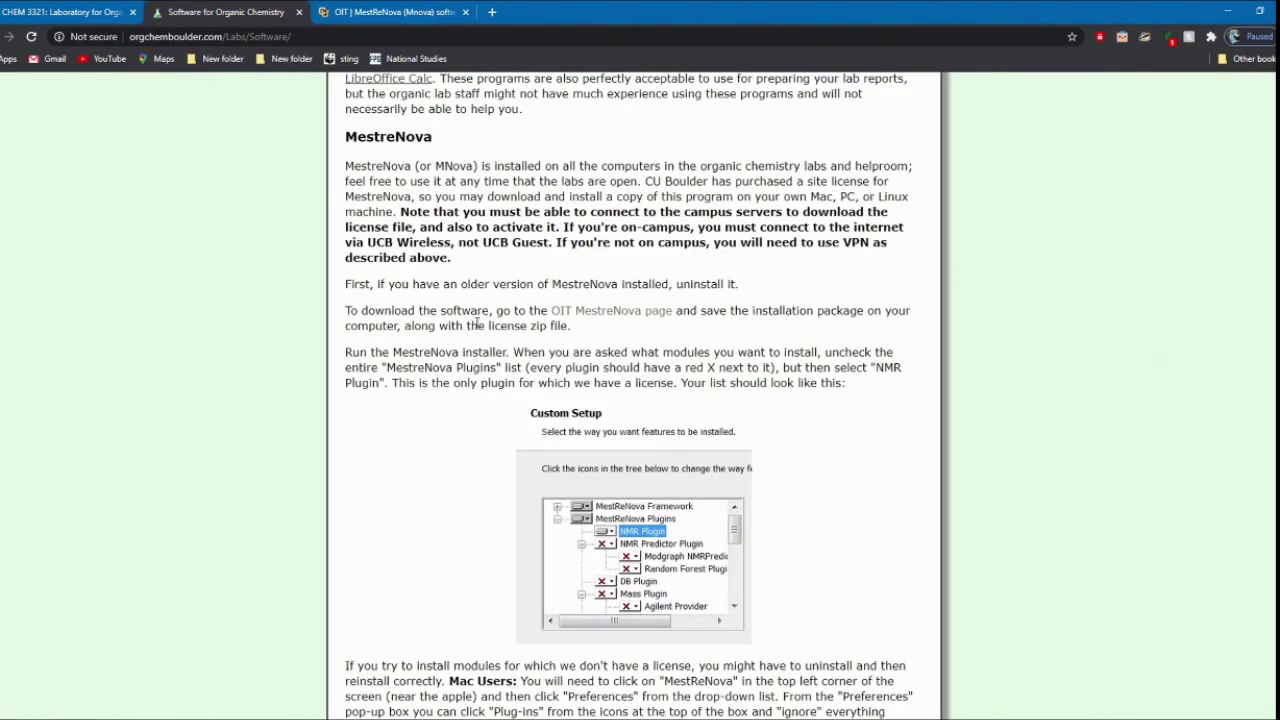
Step: Minimize MestReNova and download the NMR data files zip from the CHEM 3321 schedule
{"action": "scroll", "coordinate": [518, 668], "scroll_direction": "down", "scroll_amount": 3}
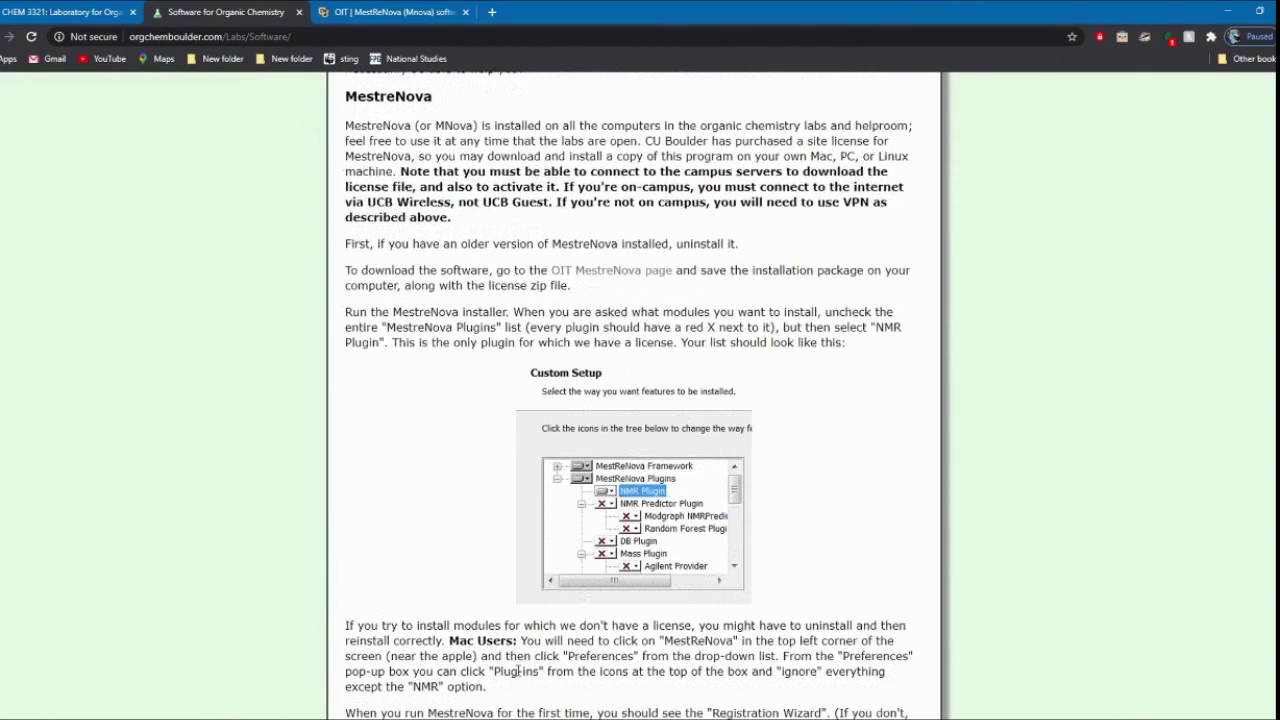
{"action": "scroll", "coordinate": [524, 688], "scroll_direction": "down", "scroll_amount": 2}
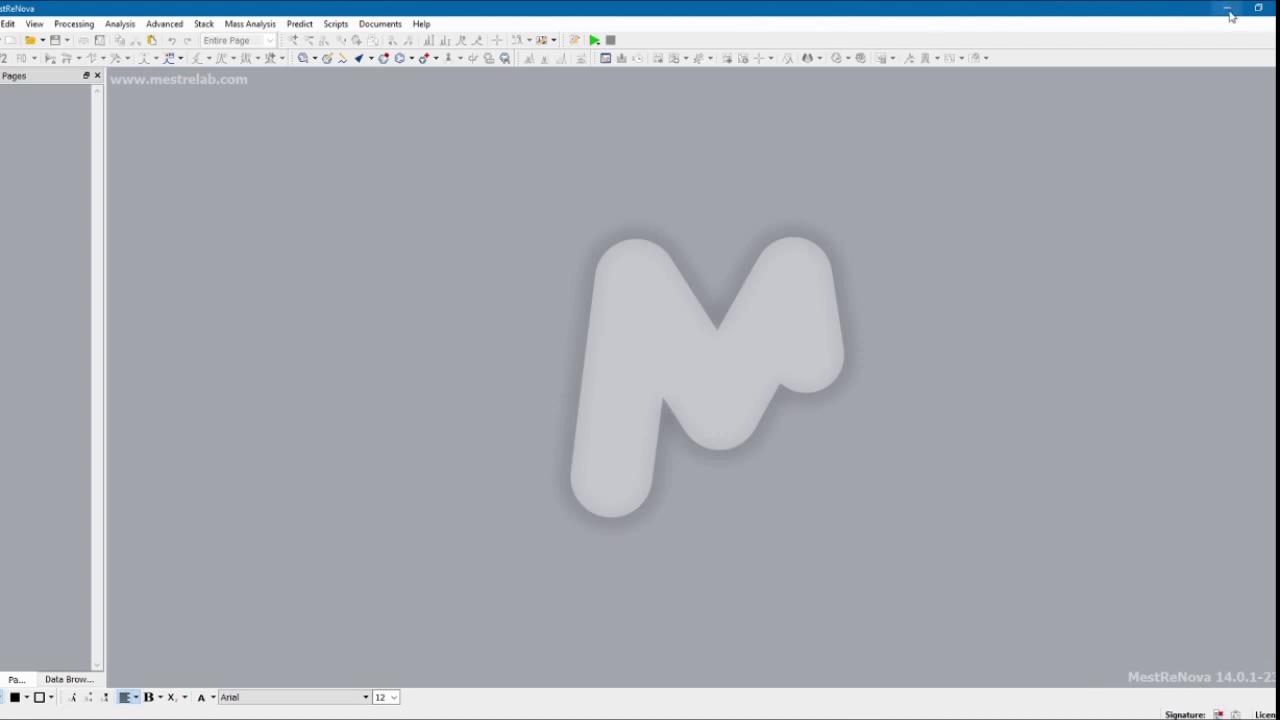
{"action": "left_click", "coordinate": [1258, 8]}
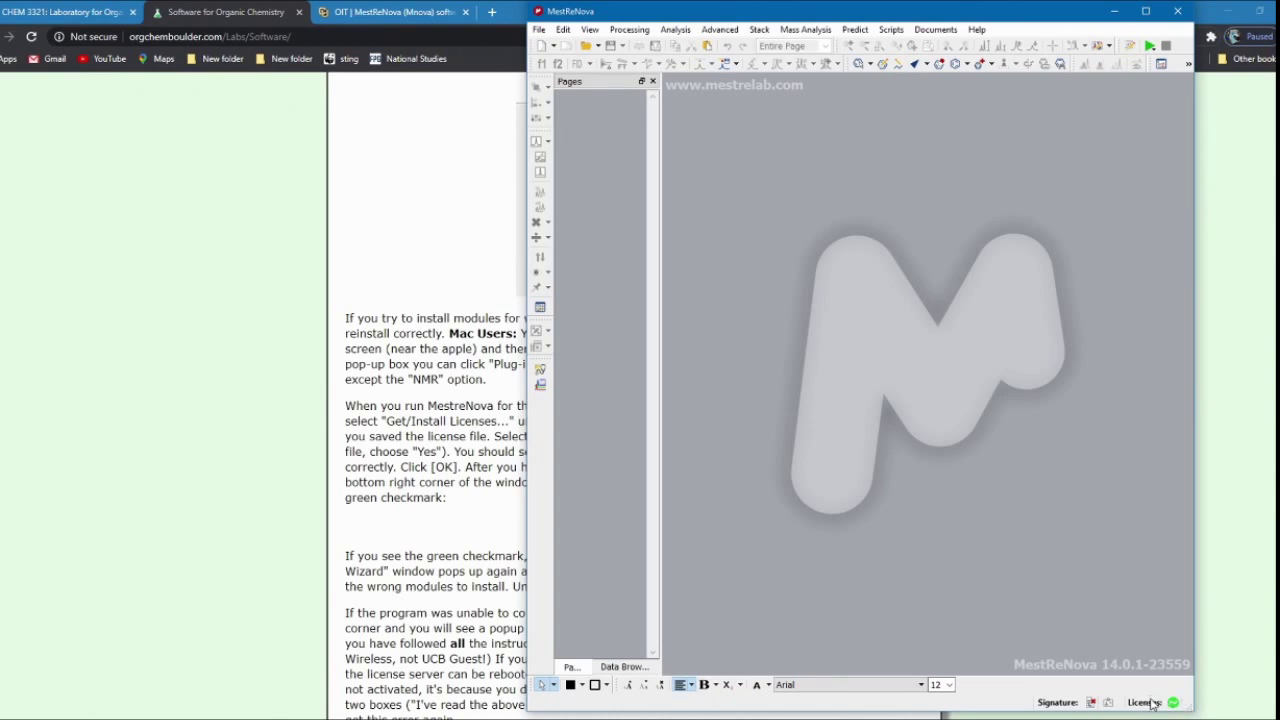
{"action": "mouse_move", "coordinate": [1153, 704]}
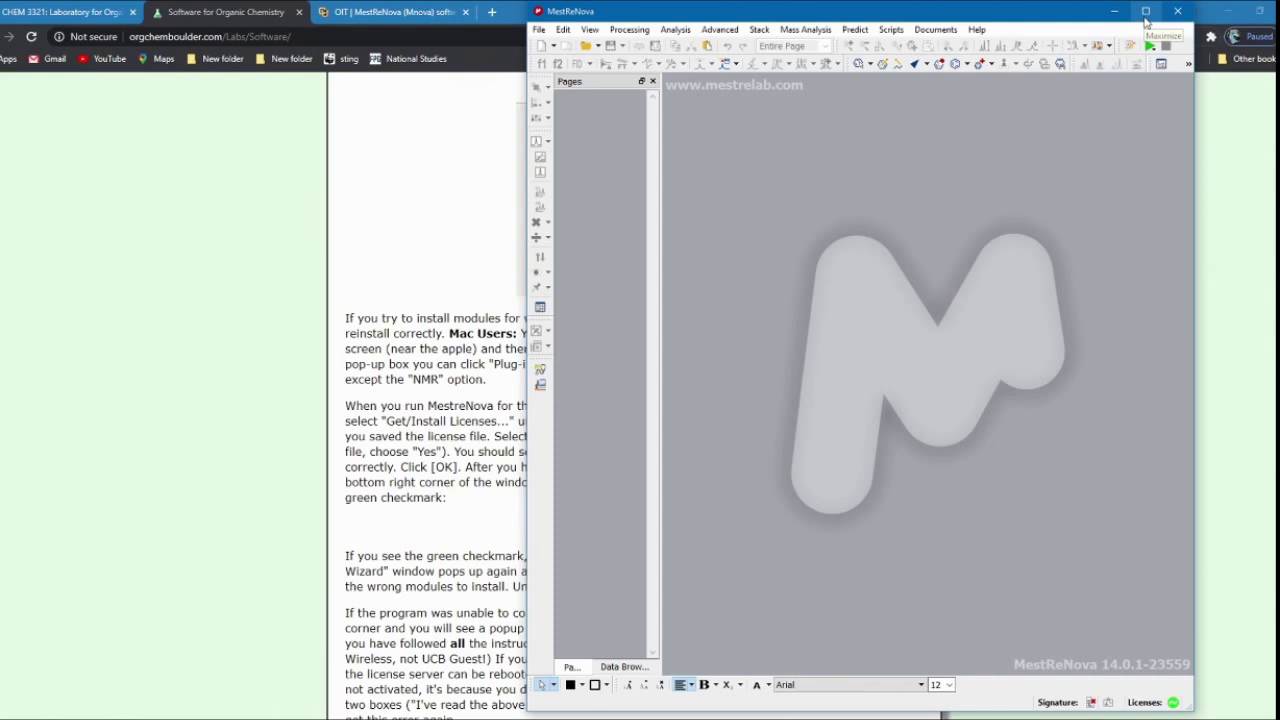
{"action": "left_click", "coordinate": [1114, 11]}
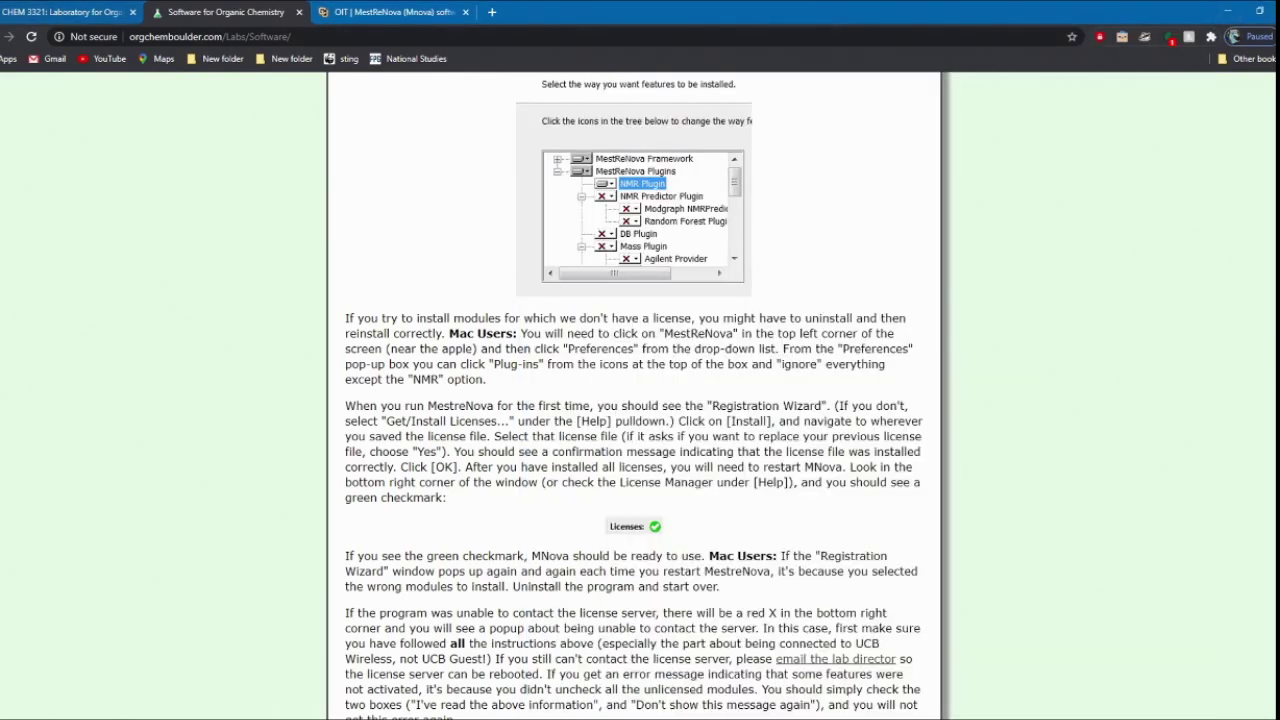
{"action": "left_click", "coordinate": [14, 8]}
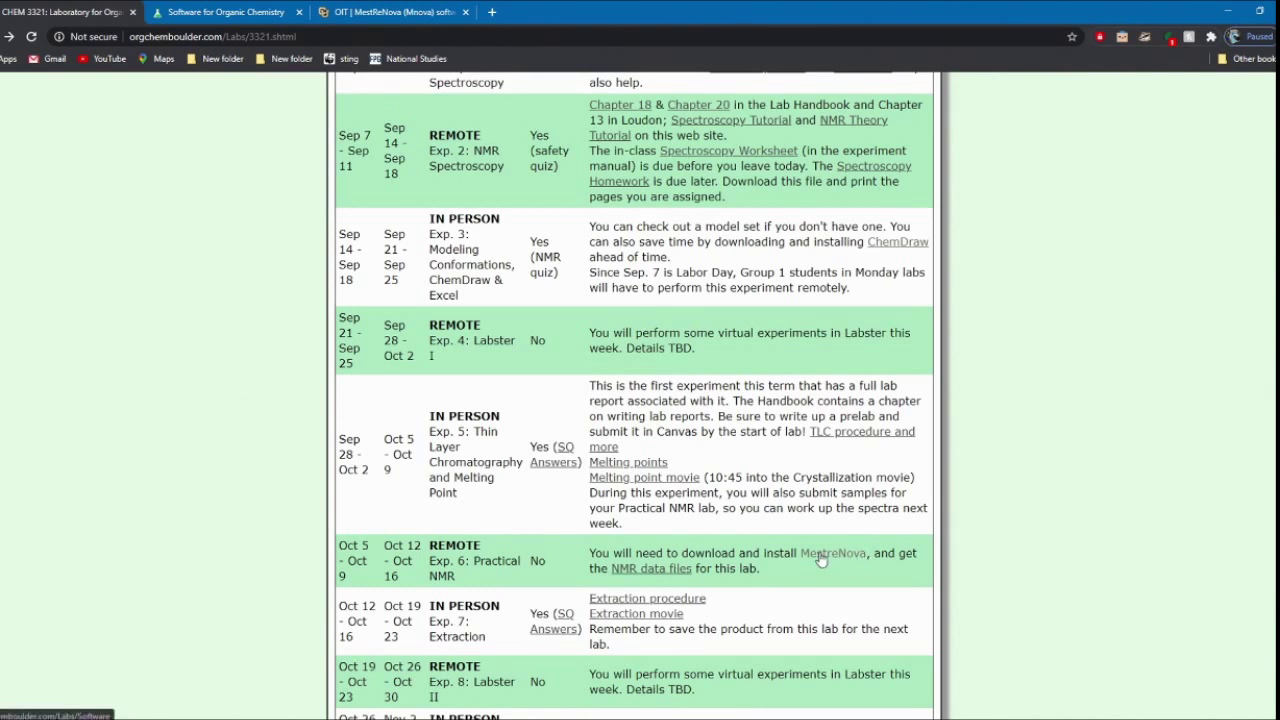
{"action": "left_click", "coordinate": [633, 578]}
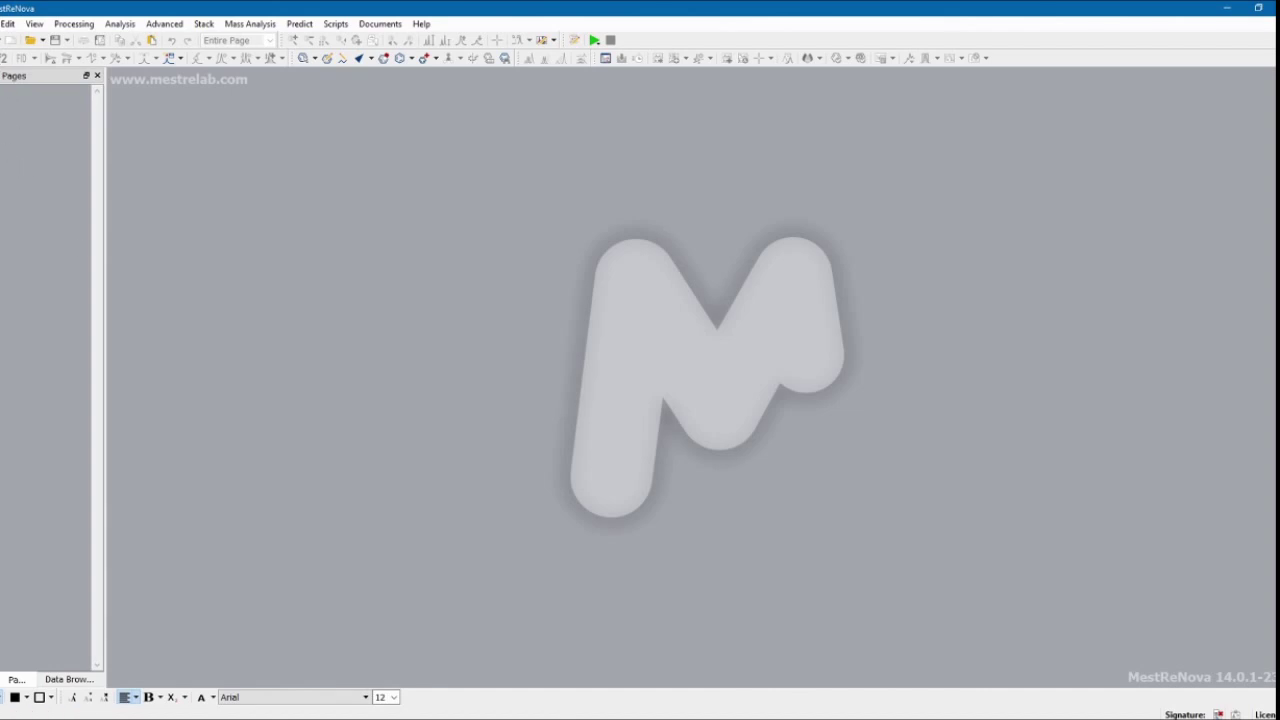
Step: Open the PracticalNMR (2) zip from Downloads and display the page 1 Ethyl Benzoate spectrum
{"action": "left_click", "coordinate": [2, 23]}
{"action": "left_click", "coordinate": [30, 55]}
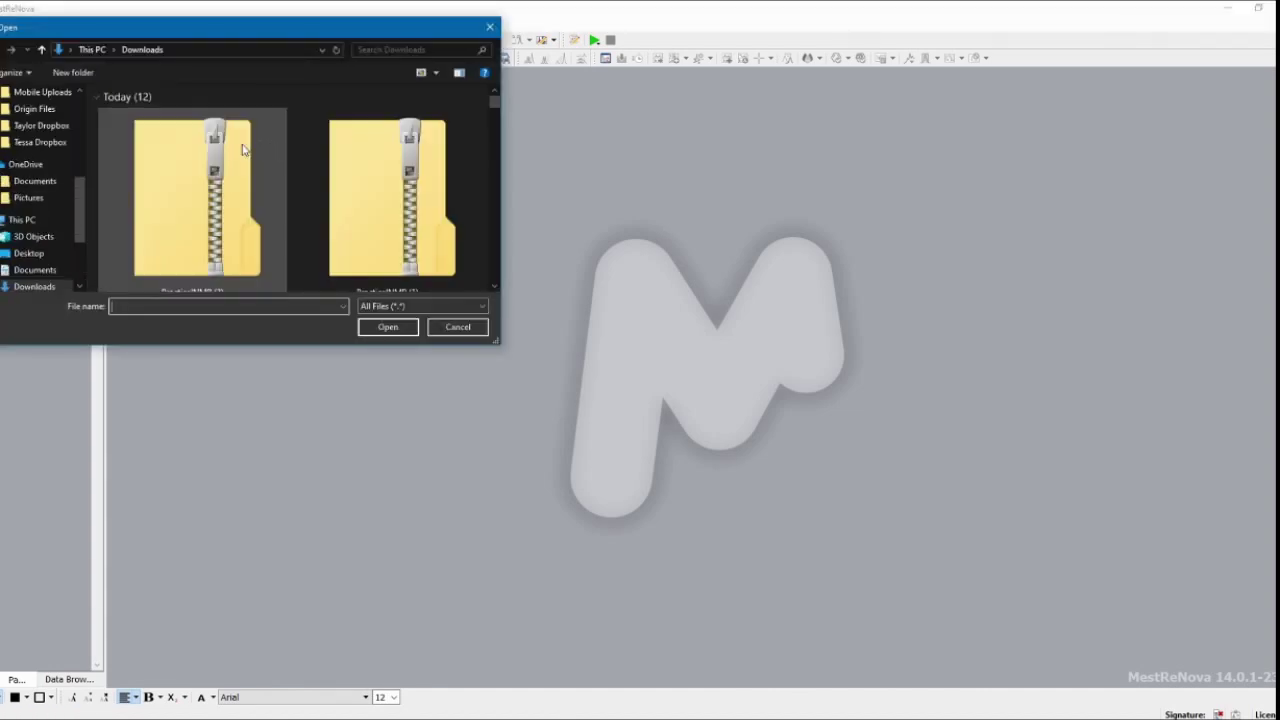
{"action": "left_click", "coordinate": [242, 149]}
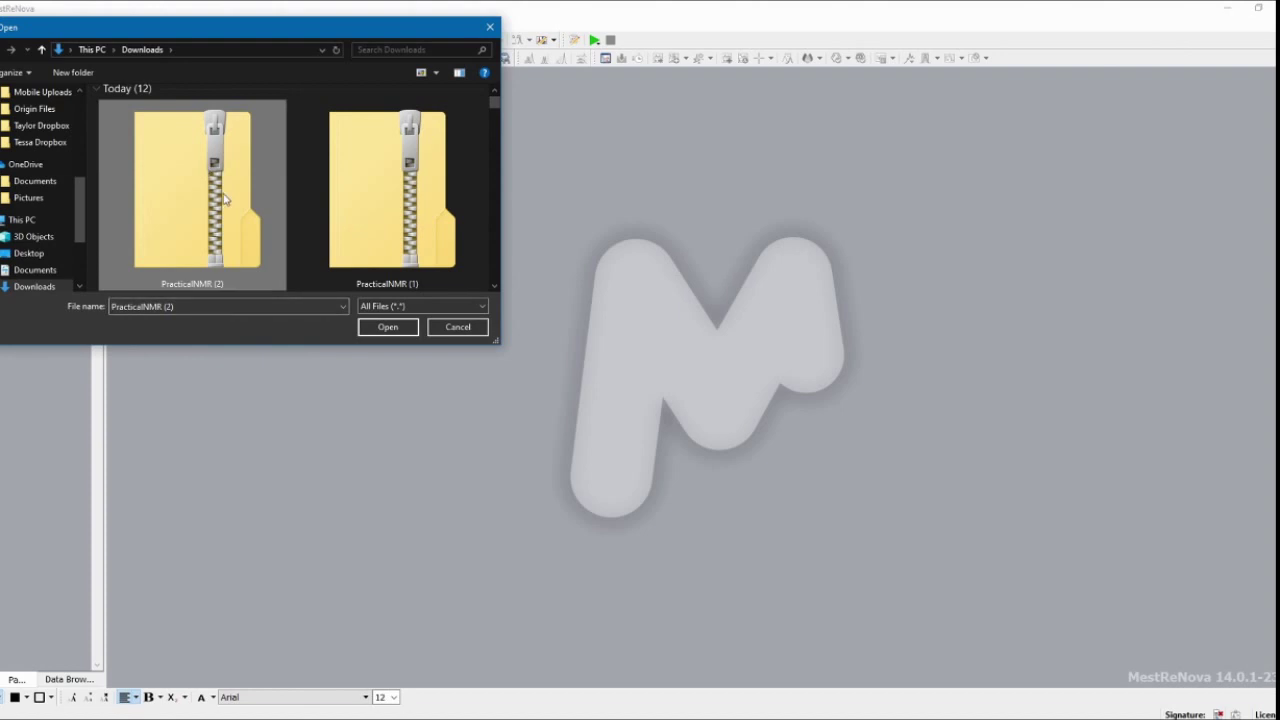
{"action": "left_click", "coordinate": [386, 328]}
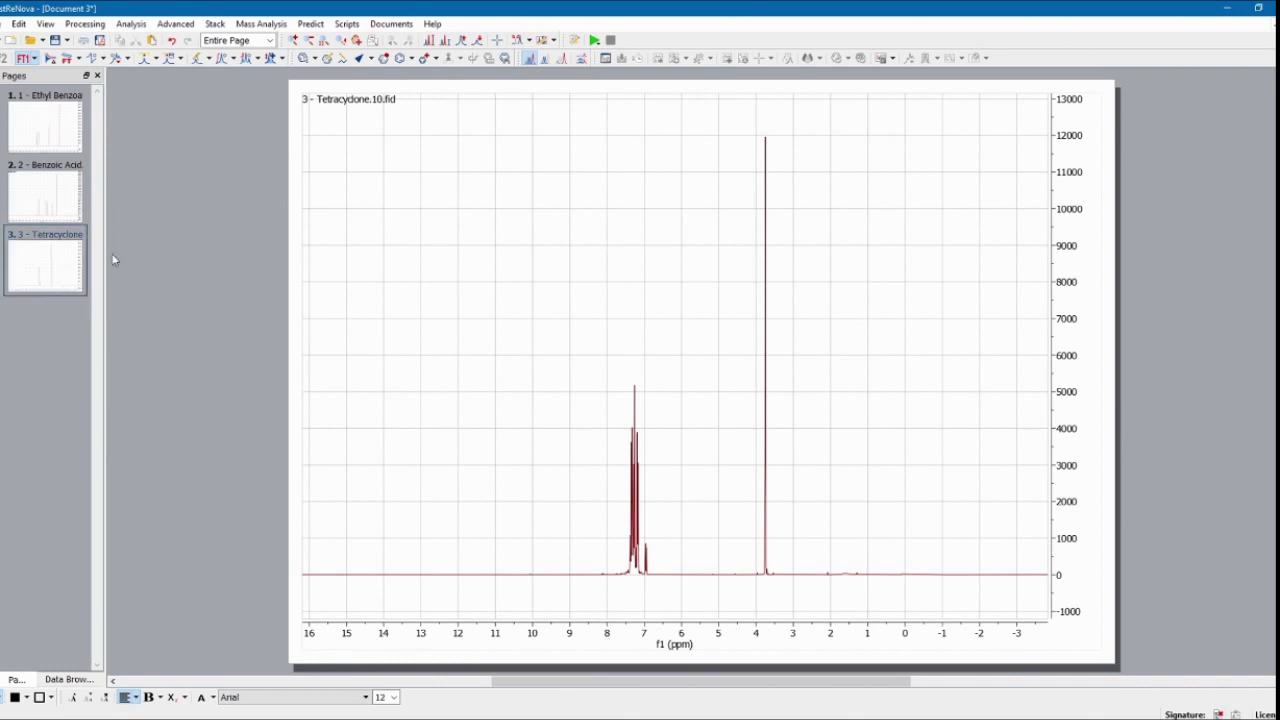
{"action": "left_click", "coordinate": [63, 146]}
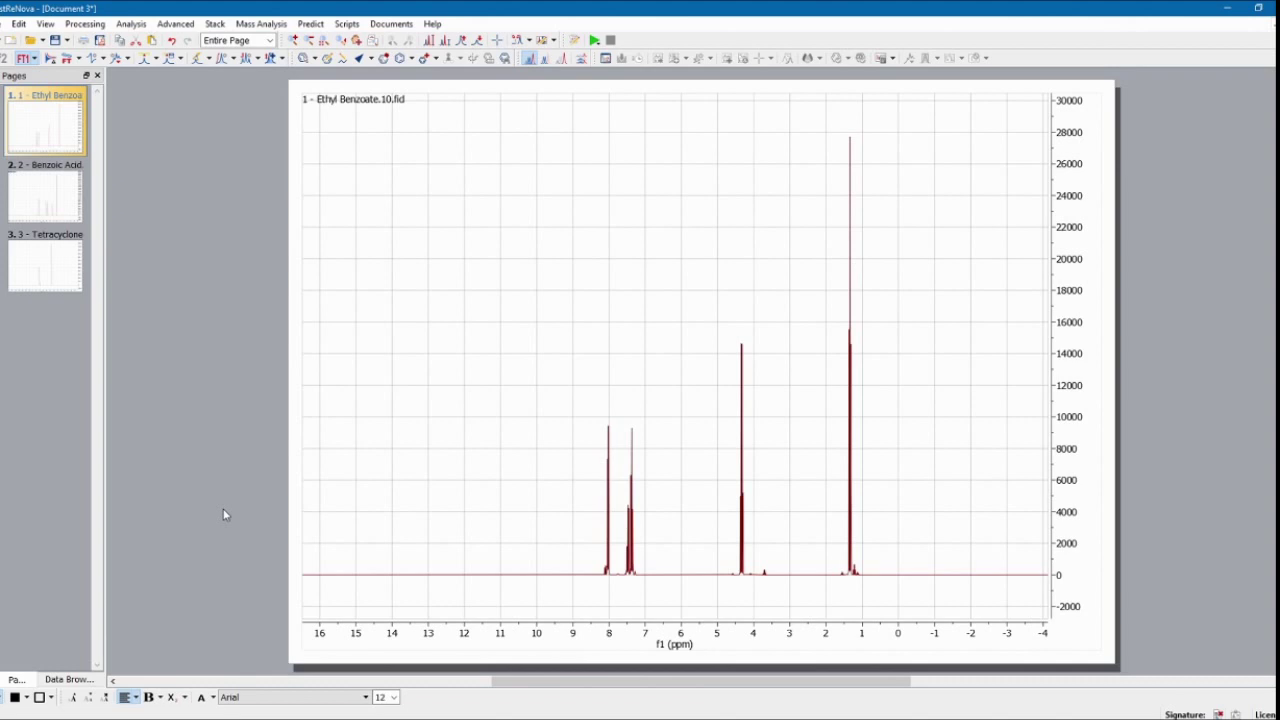
Step: Apply Automatic phase correction to the Ethyl Benzoate 1H spectrum from the Phase Correction menu
{"action": "scroll", "coordinate": [476, 449], "scroll_direction": "down", "scroll_amount": 2}
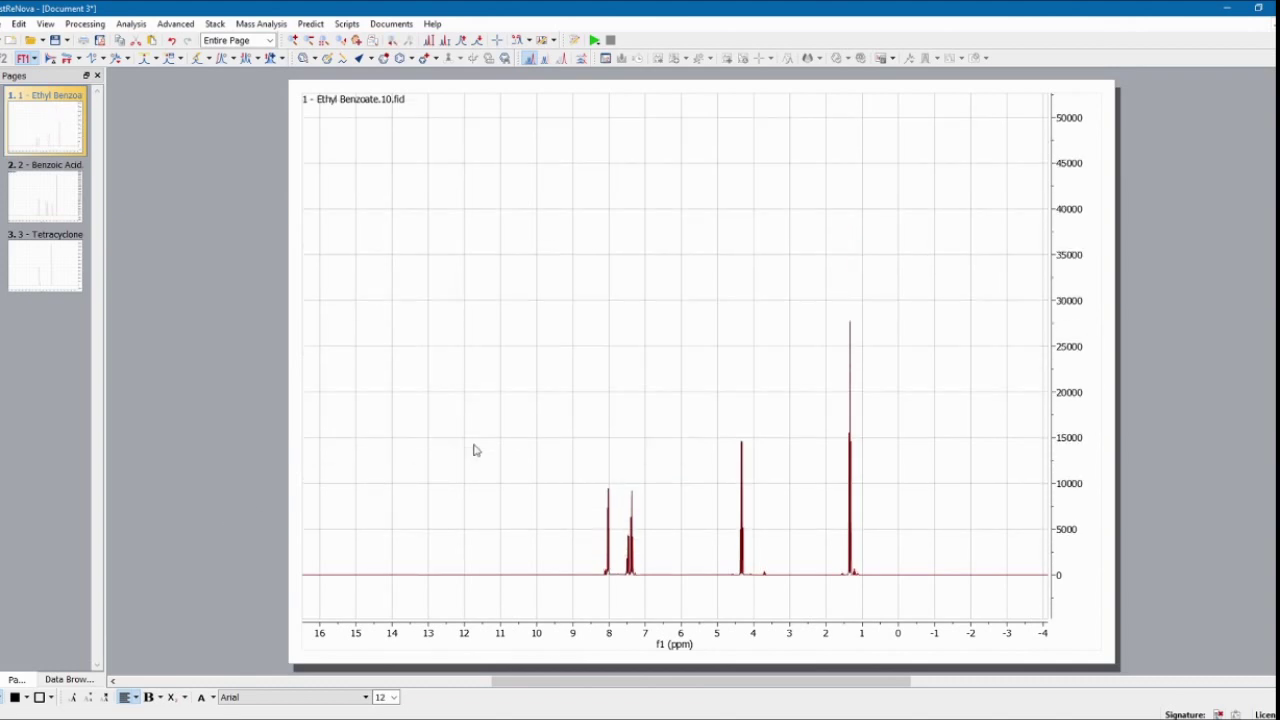
{"action": "scroll", "coordinate": [475, 450], "scroll_direction": "up", "scroll_amount": 3}
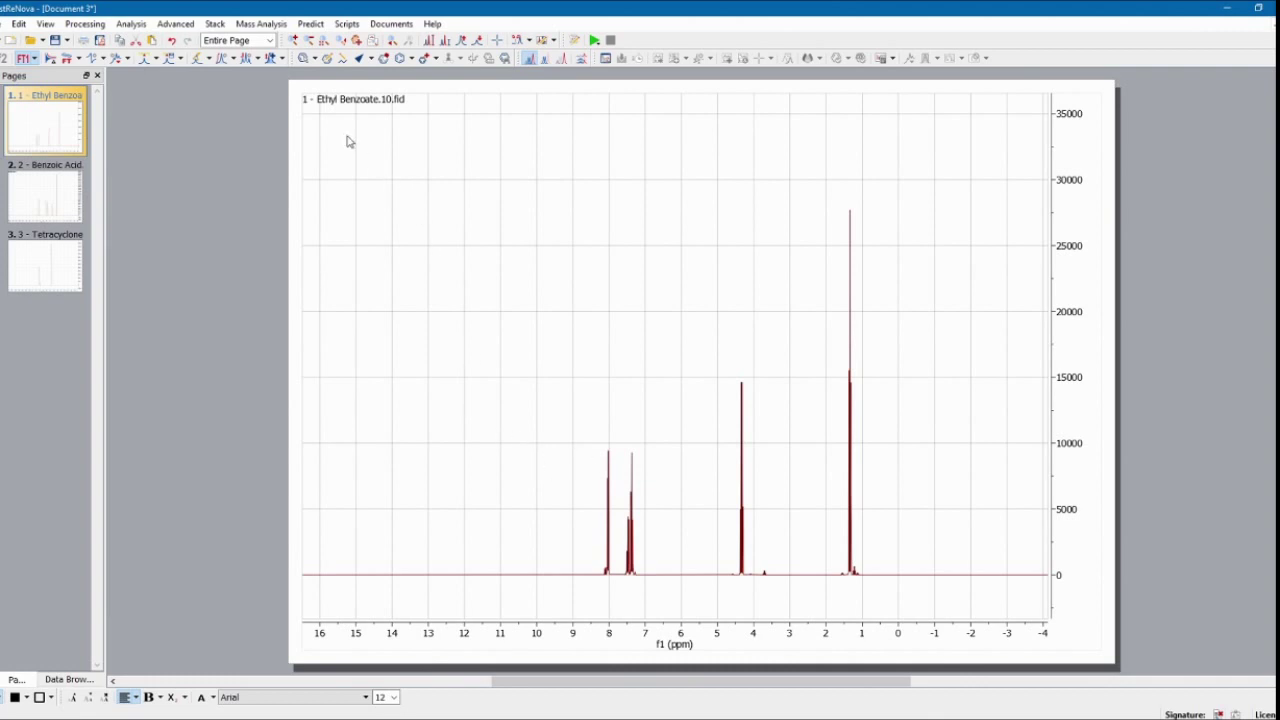
{"action": "scroll", "coordinate": [656, 590], "scroll_direction": "up", "scroll_amount": 1}
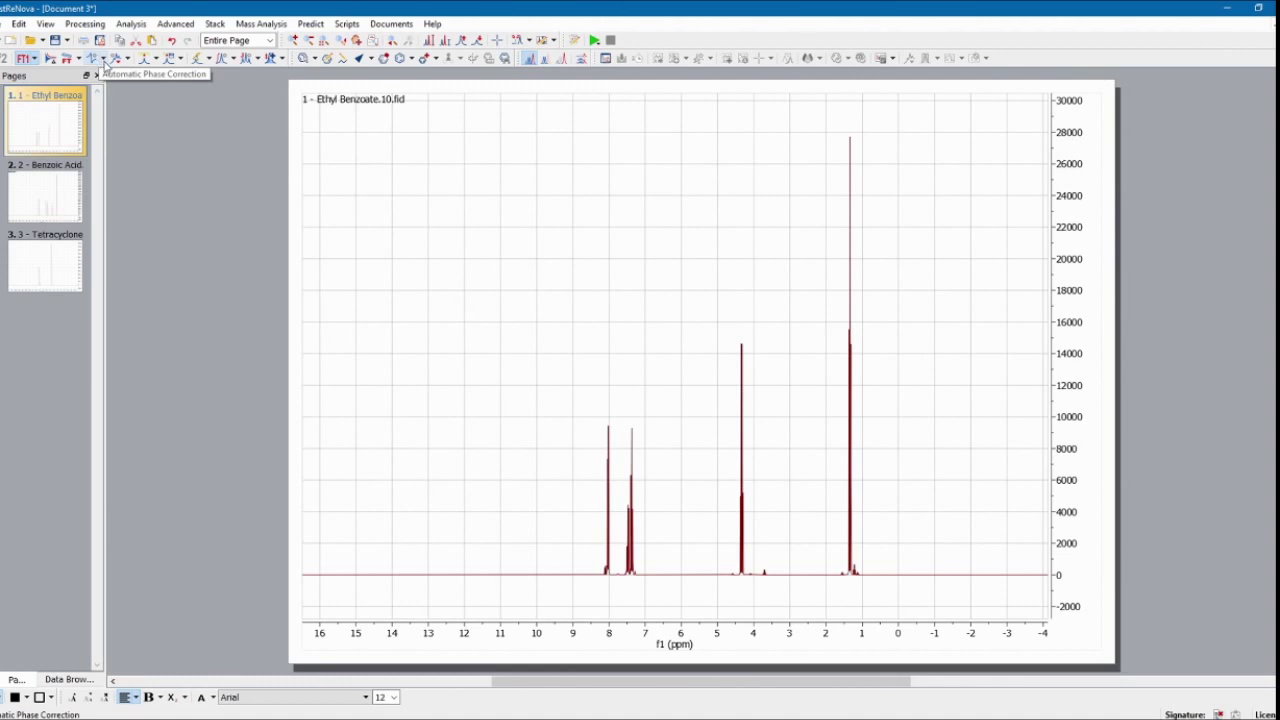
{"action": "left_click", "coordinate": [104, 60]}
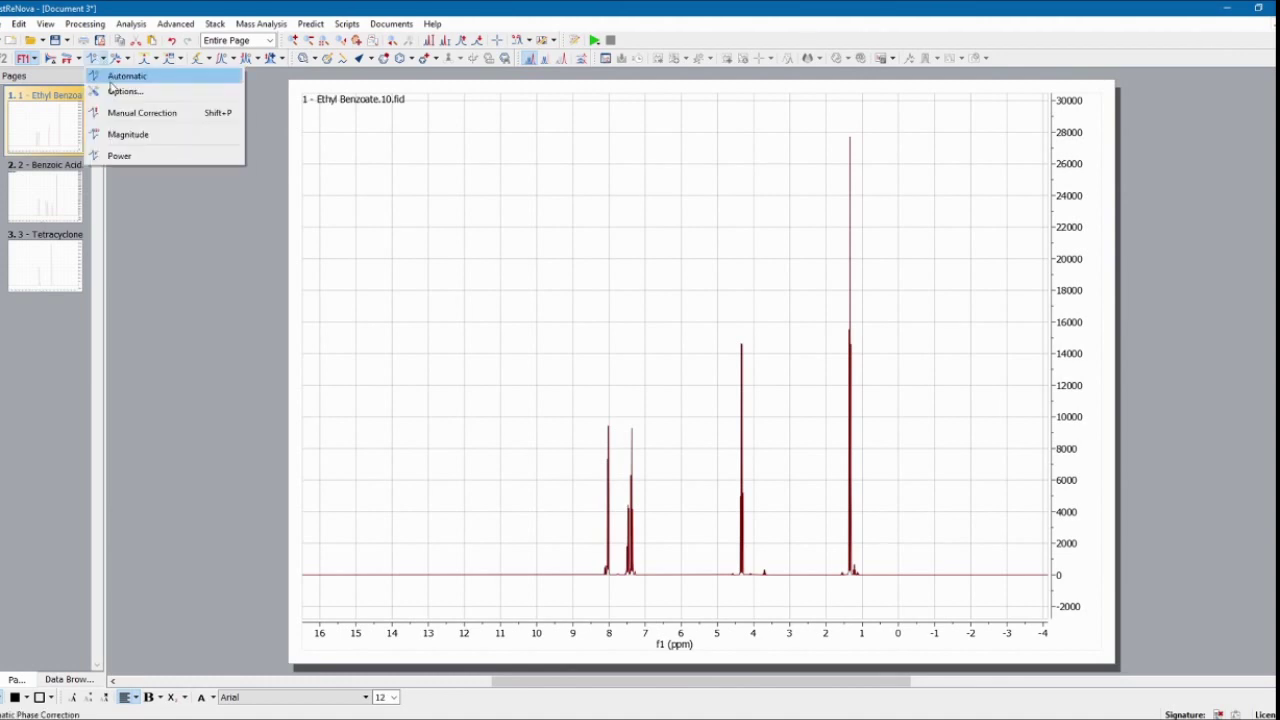
{"action": "left_click", "coordinate": [112, 78]}
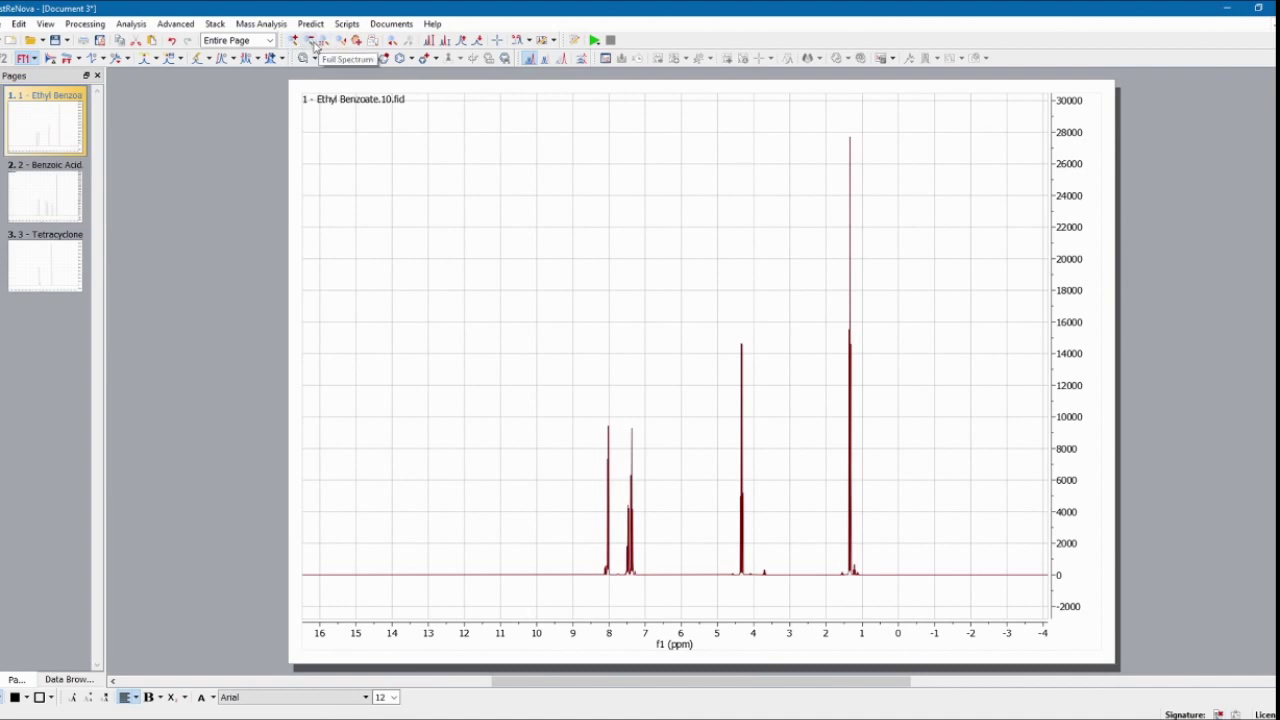
Step: Zoom the Ethyl Benzoate spectrum to about 8.5–0.5 ppm, resetting to full spectrum once
{"action": "left_click", "coordinate": [294, 40]}
{"action": "left_click_drag", "start_coordinate": [569, 534], "coordinate": [882, 496]}
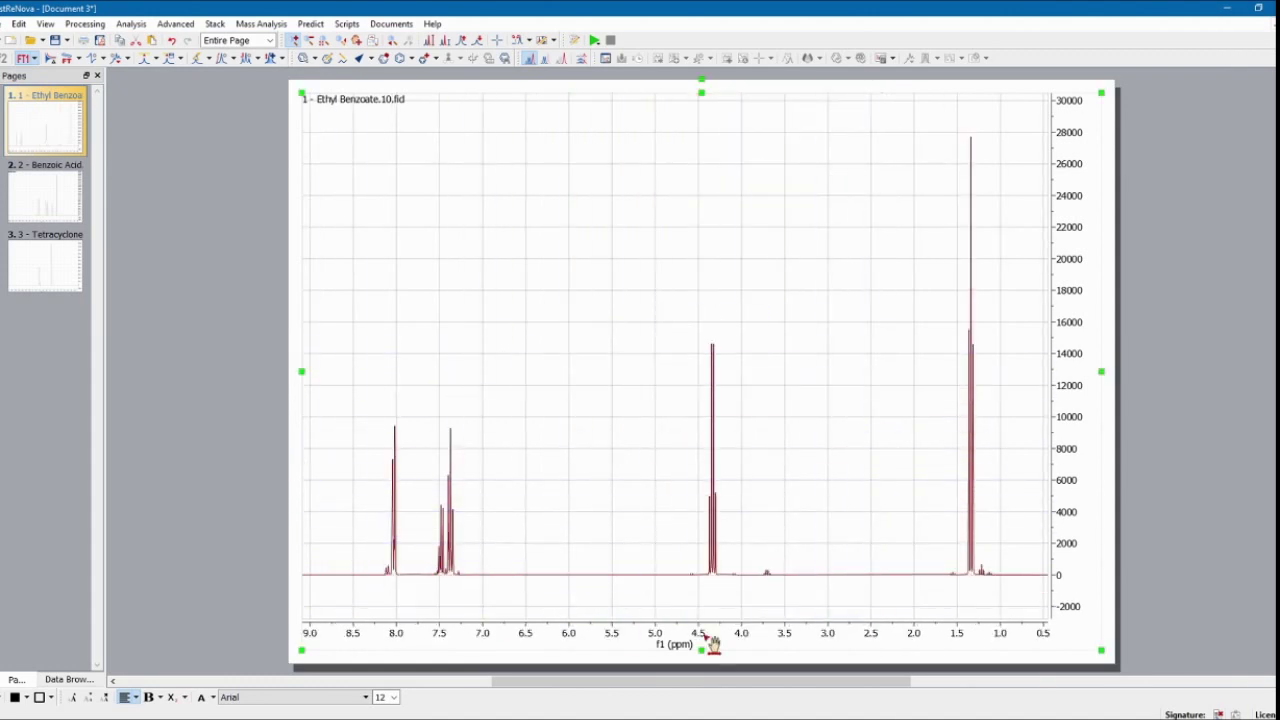
{"action": "left_click_drag", "start_coordinate": [937, 495], "coordinate": [1008, 495]}
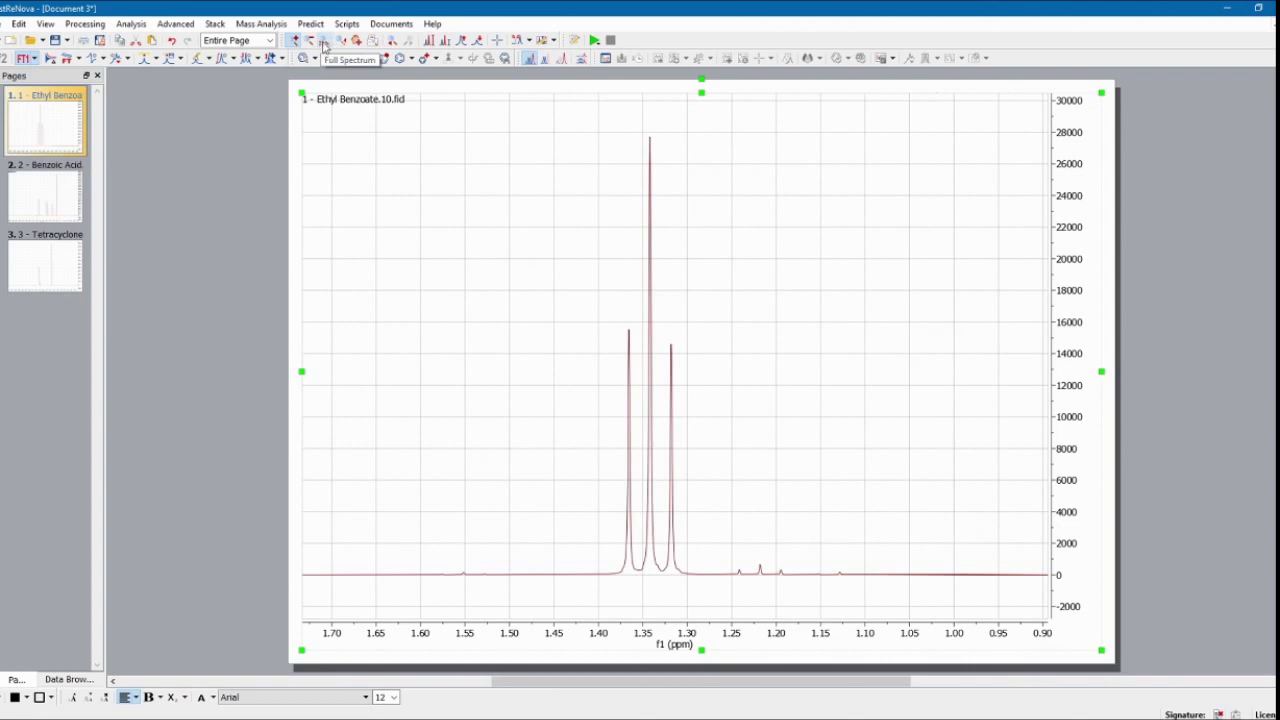
{"action": "left_click", "coordinate": [323, 43]}
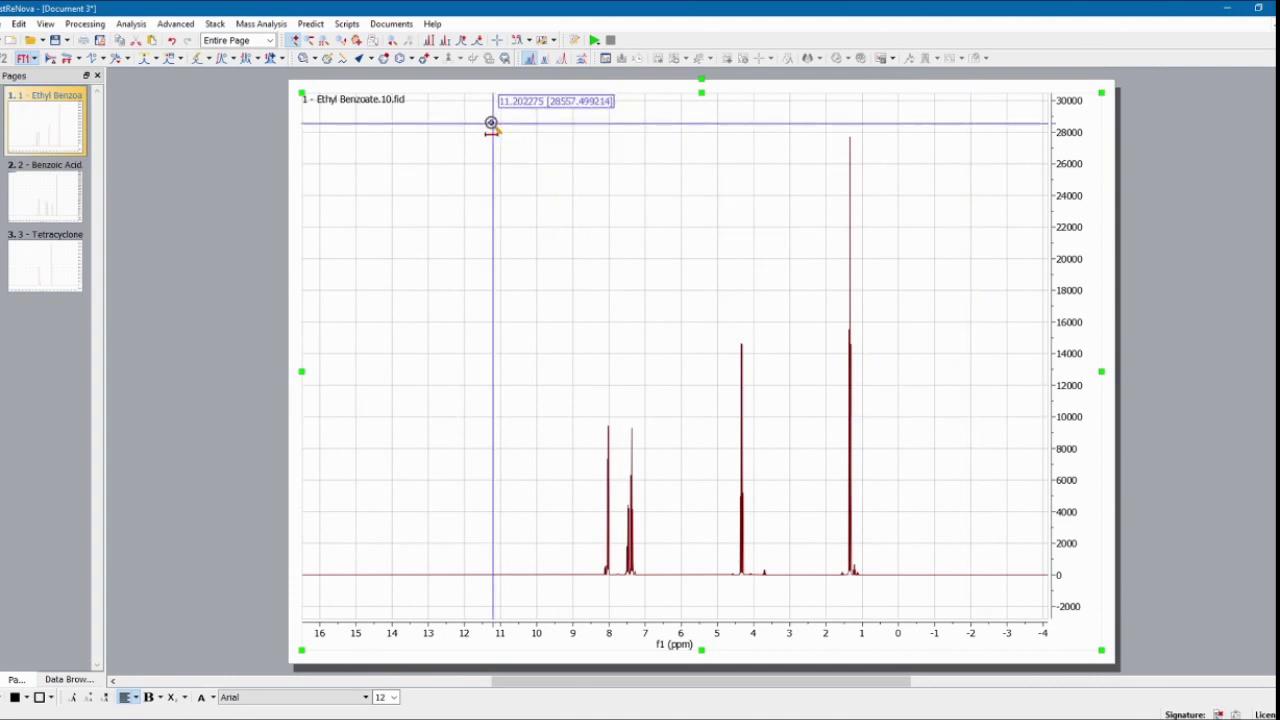
{"action": "left_click_drag", "start_coordinate": [590, 543], "coordinate": [885, 531]}
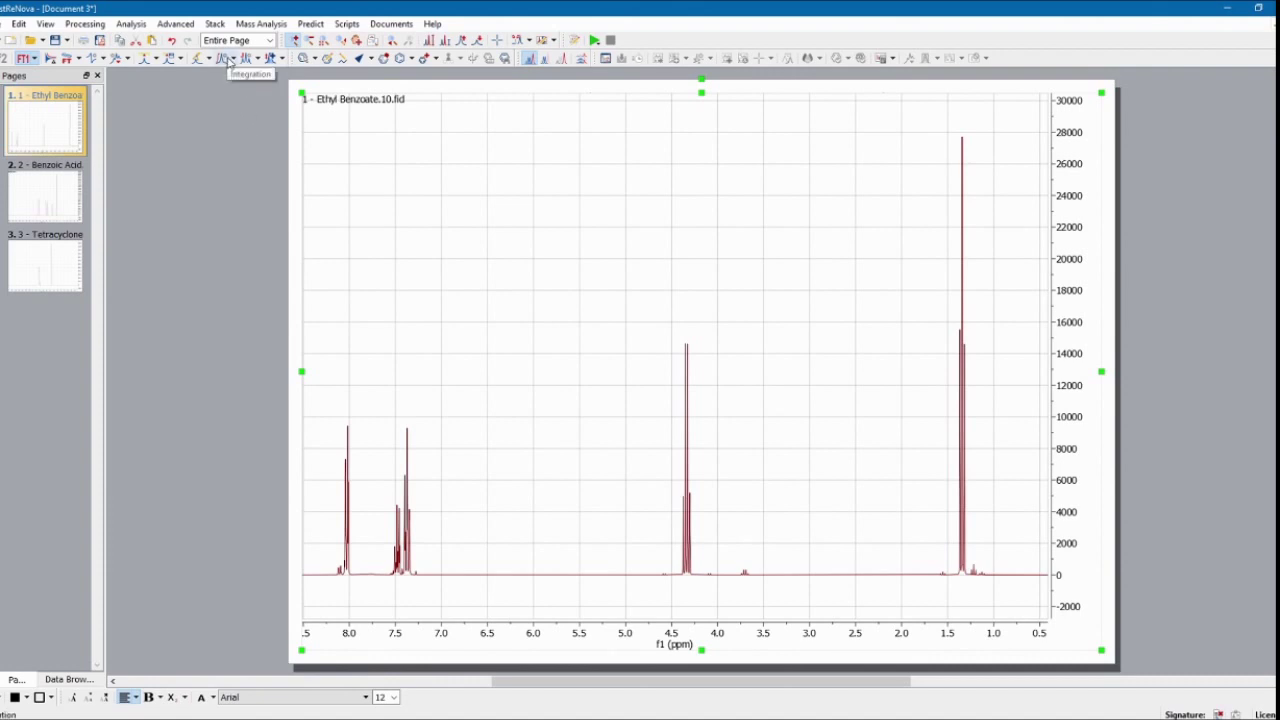
Step: Manually integrate the peaks at 8.0, 7.4, 4.3 and 1.3 ppm
{"action": "left_click", "coordinate": [232, 59]}
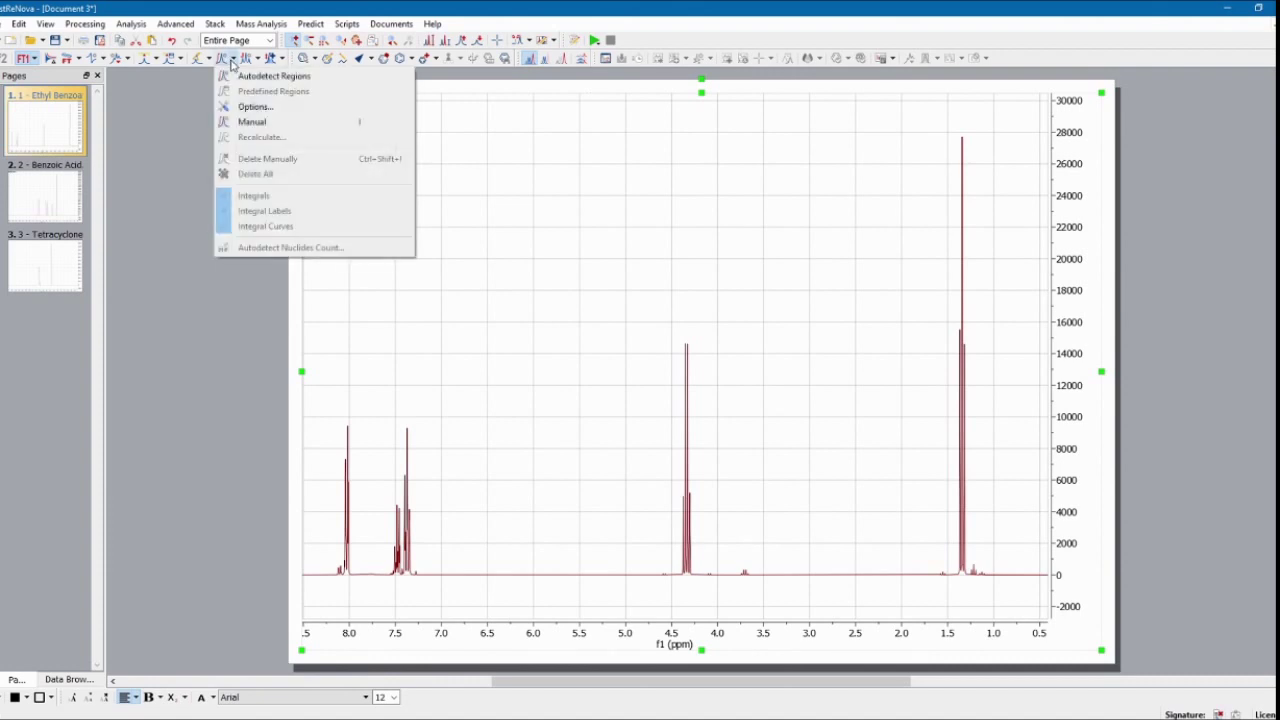
{"action": "left_click", "coordinate": [253, 122]}
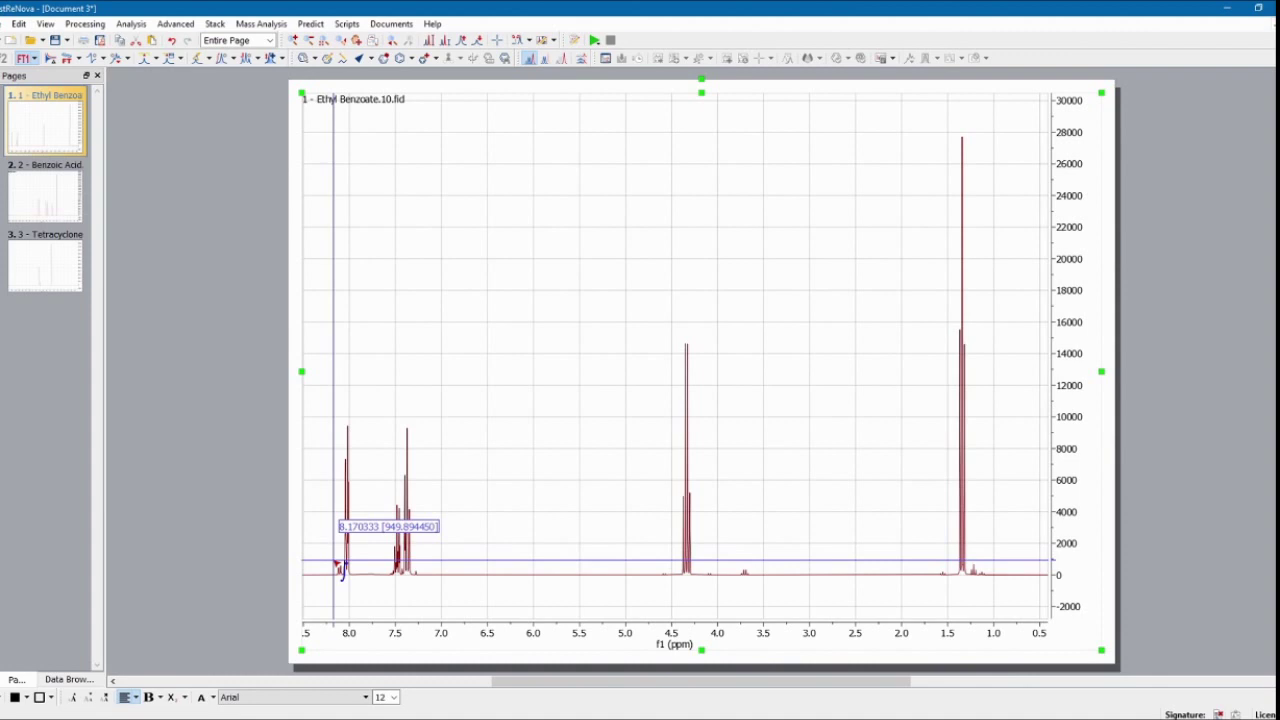
{"action": "left_click_drag", "start_coordinate": [337, 566], "coordinate": [357, 567]}
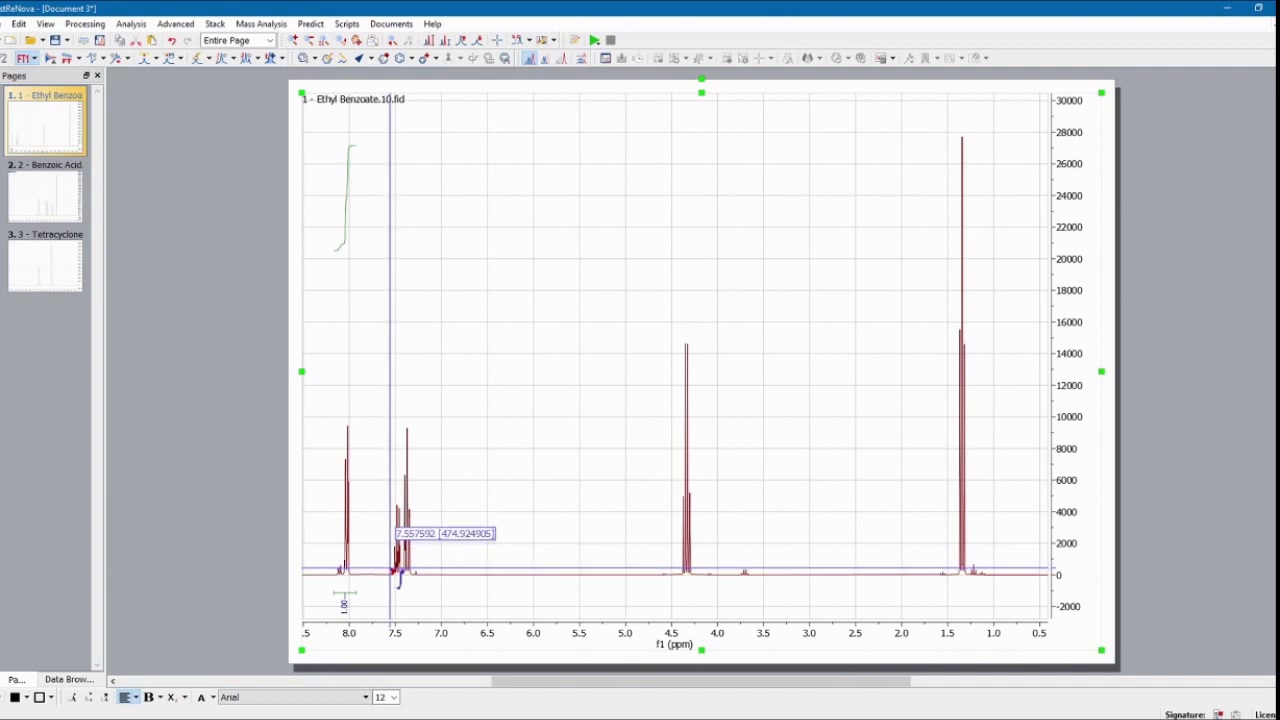
{"action": "left_click_drag", "start_coordinate": [390, 568], "coordinate": [416, 568]}
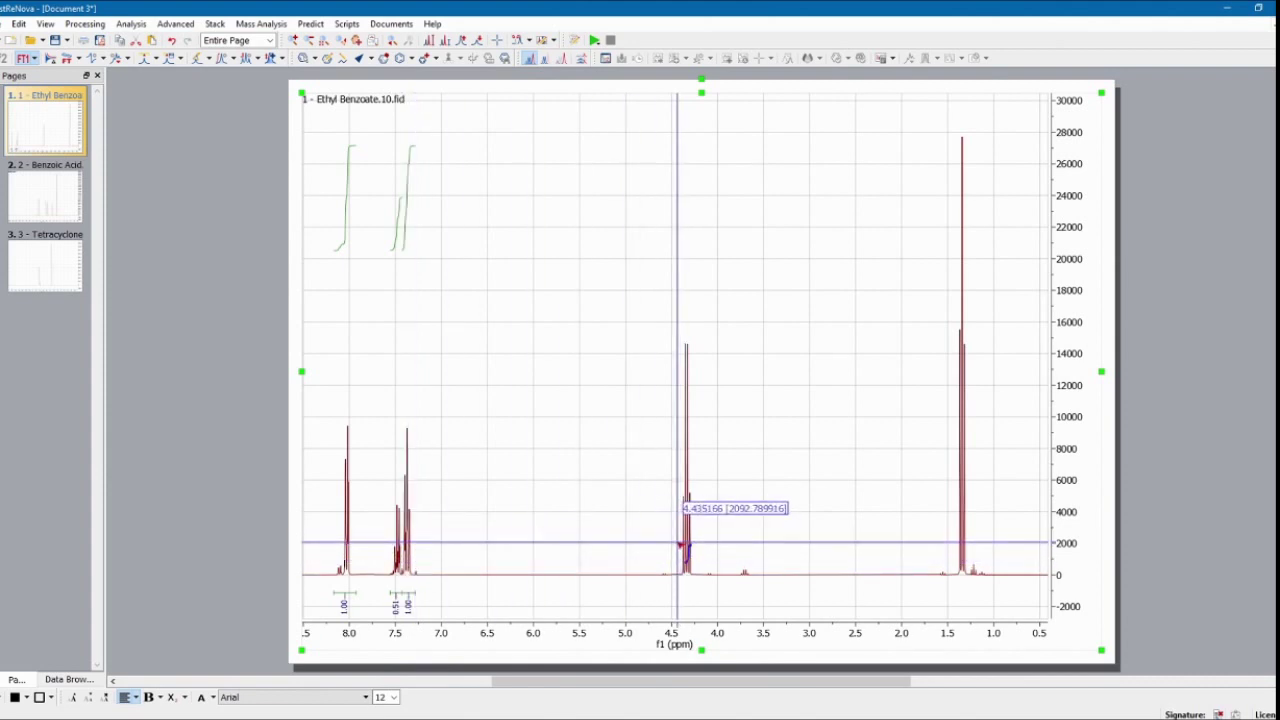
{"action": "left_click_drag", "start_coordinate": [678, 545], "coordinate": [698, 545]}
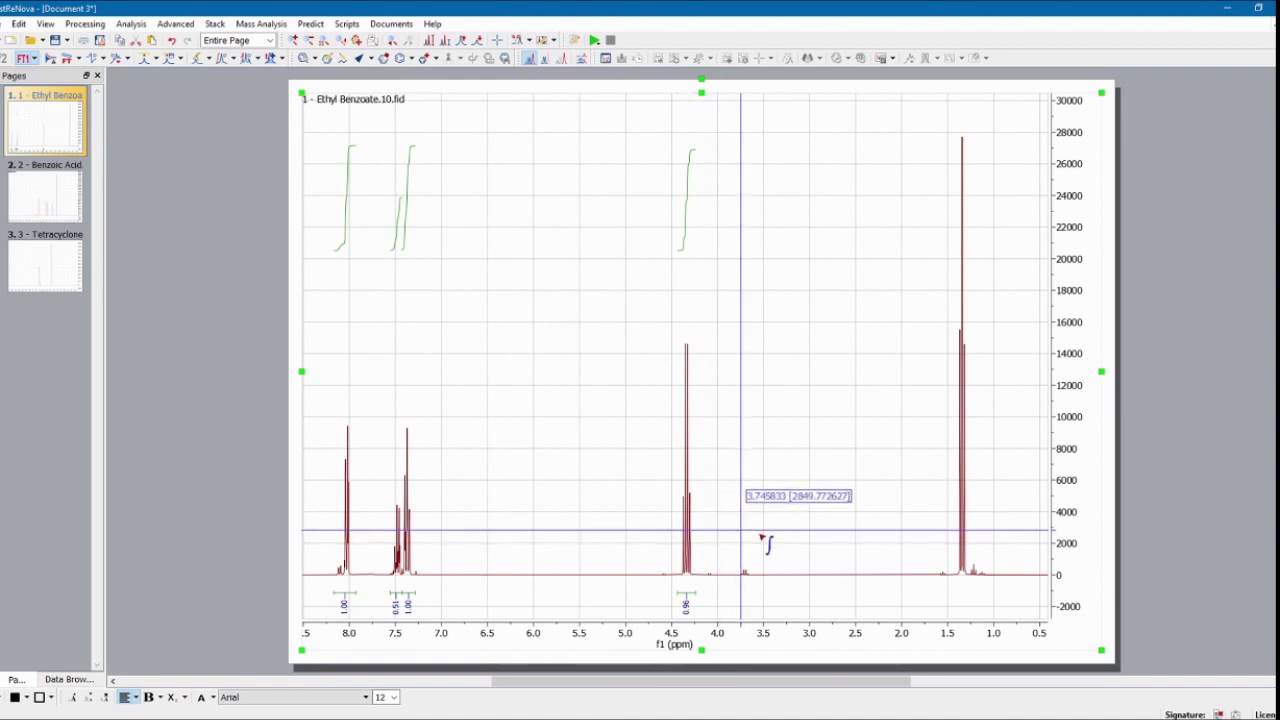
{"action": "left_click_drag", "start_coordinate": [954, 530], "coordinate": [972, 530]}
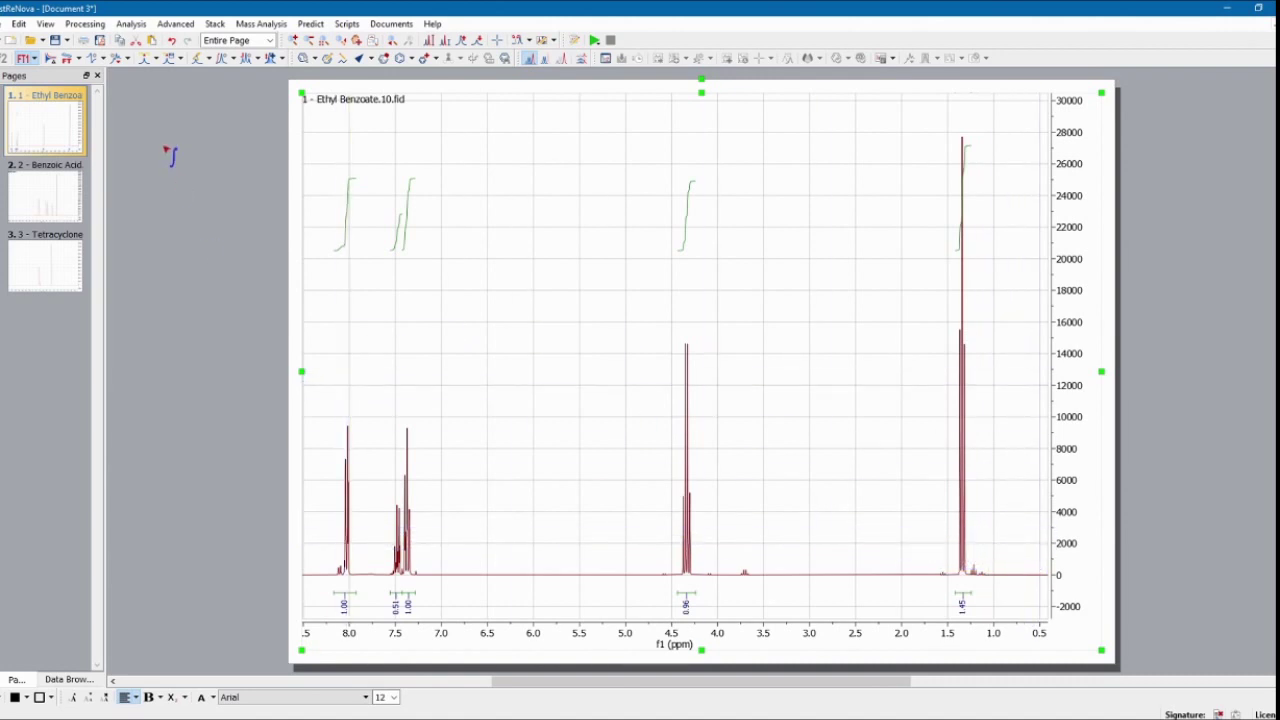
Step: Pick peaks with Manual Threshold across the whole spectrum, above the baseline noise
{"action": "left_click", "coordinate": [211, 58]}
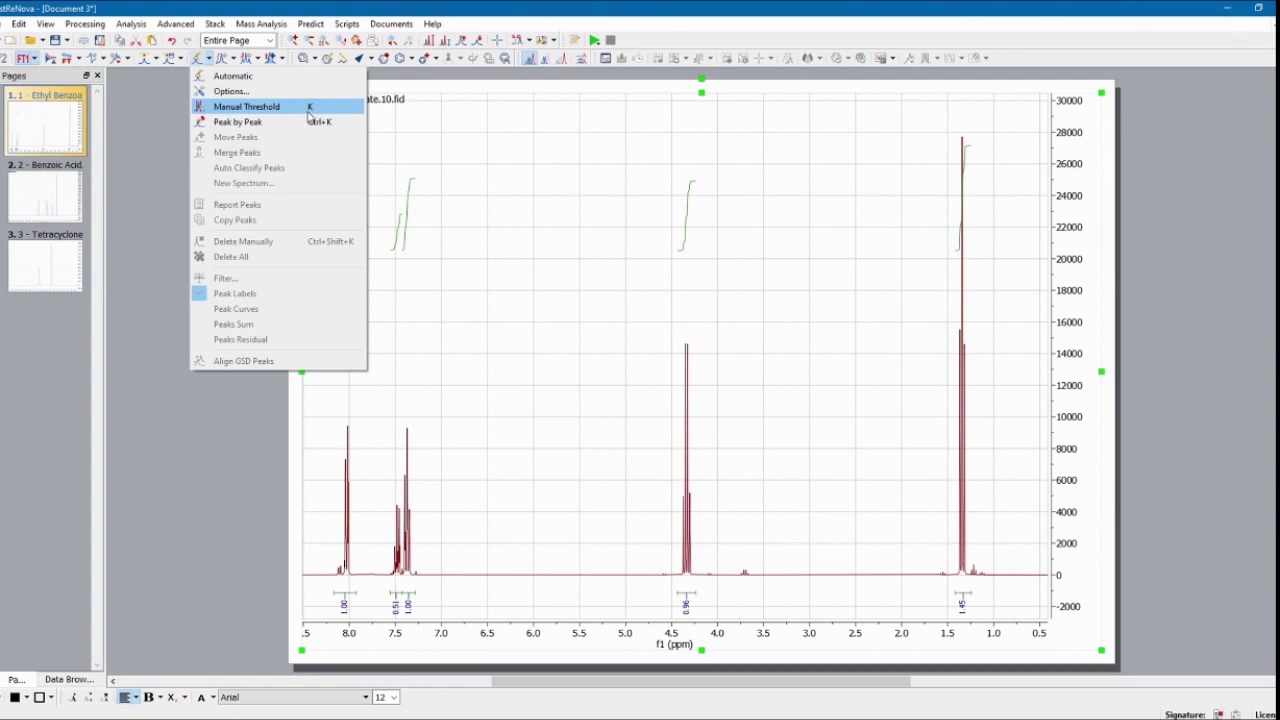
{"action": "left_click", "coordinate": [301, 116]}
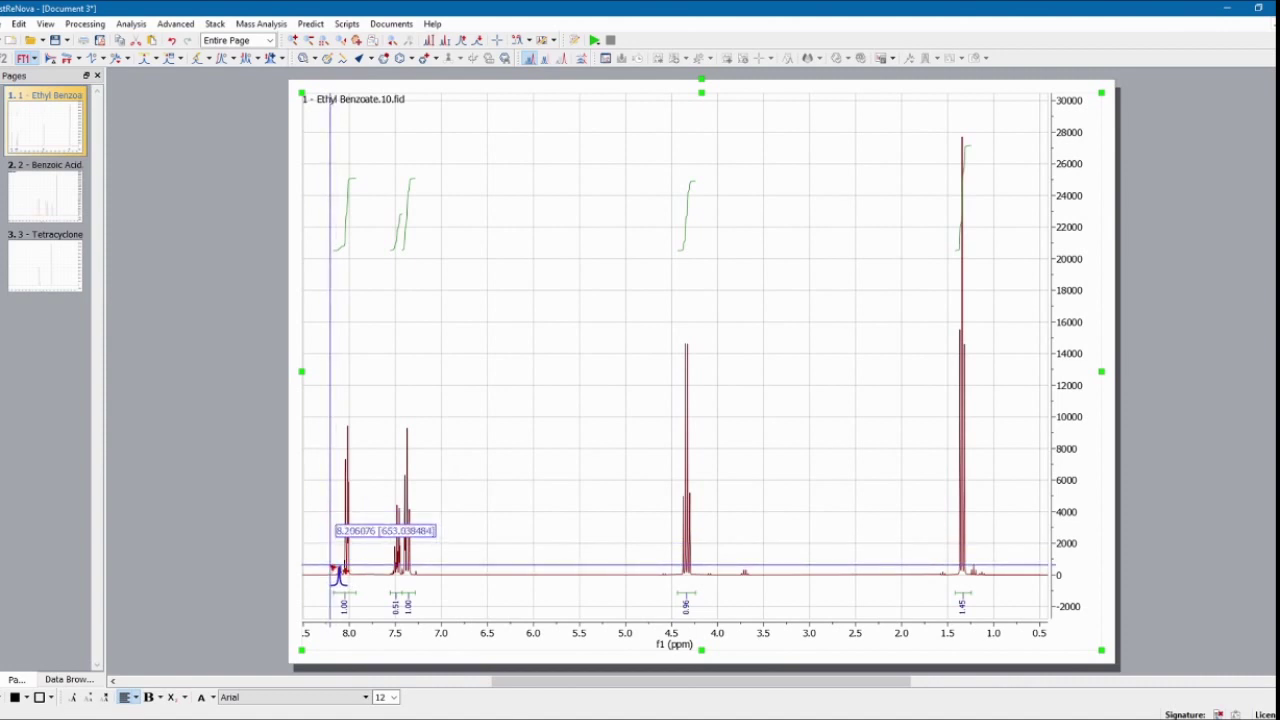
{"action": "left_click_drag", "start_coordinate": [331, 548], "coordinate": [994, 555]}
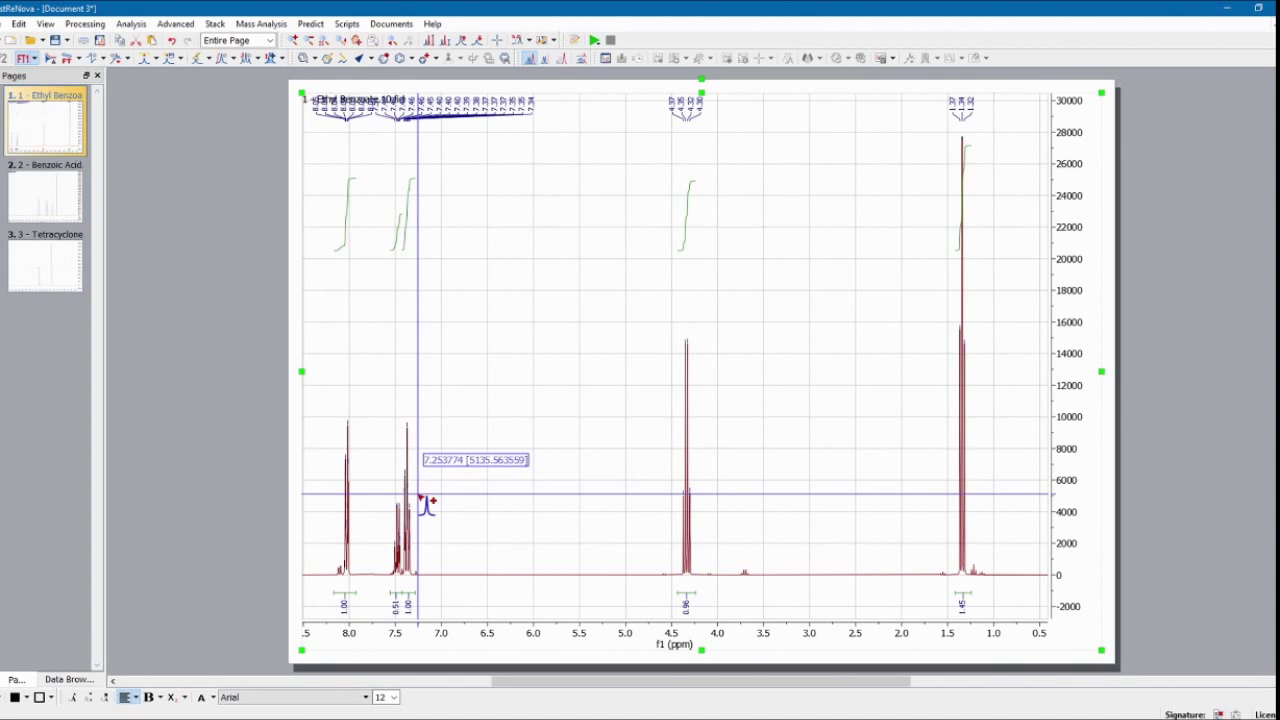
Step: Zoom into the 7.35–7.15 ppm solvent region
{"action": "left_click", "coordinate": [295, 41]}
{"action": "left_click_drag", "start_coordinate": [428, 531], "coordinate": [409, 531]}
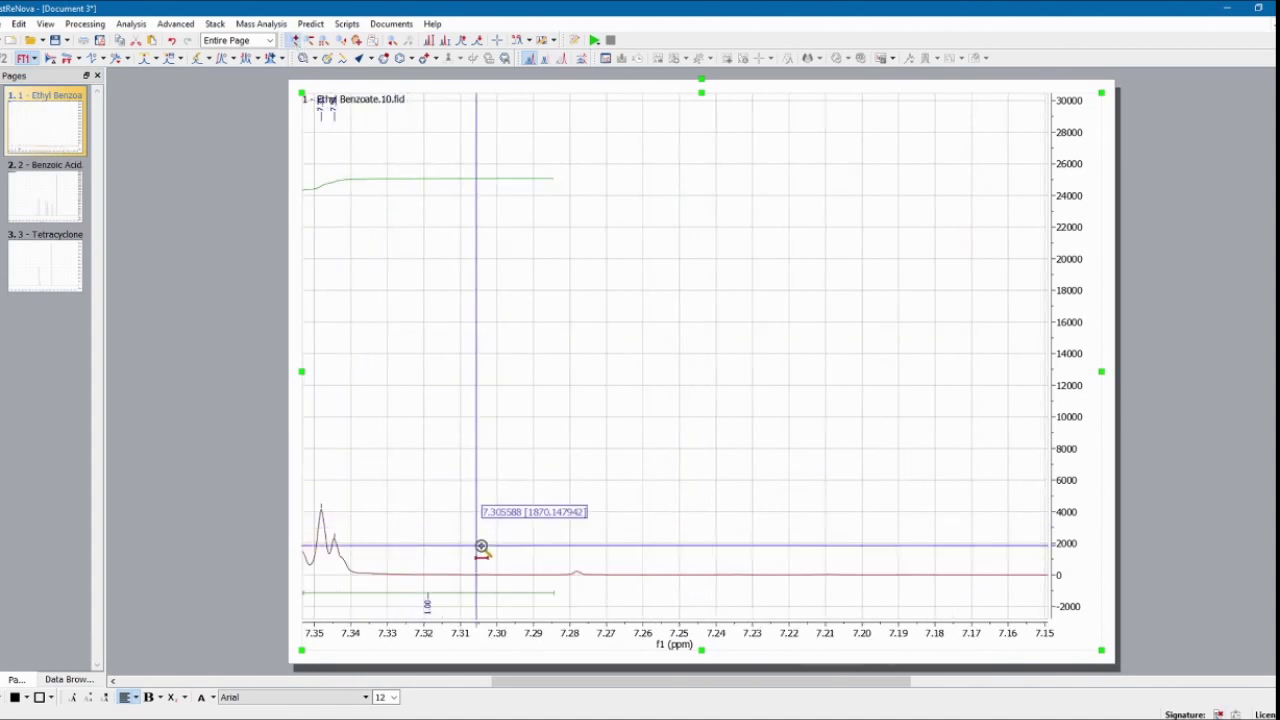
{"action": "scroll", "coordinate": [563, 549], "scroll_direction": "up", "scroll_amount": 10}
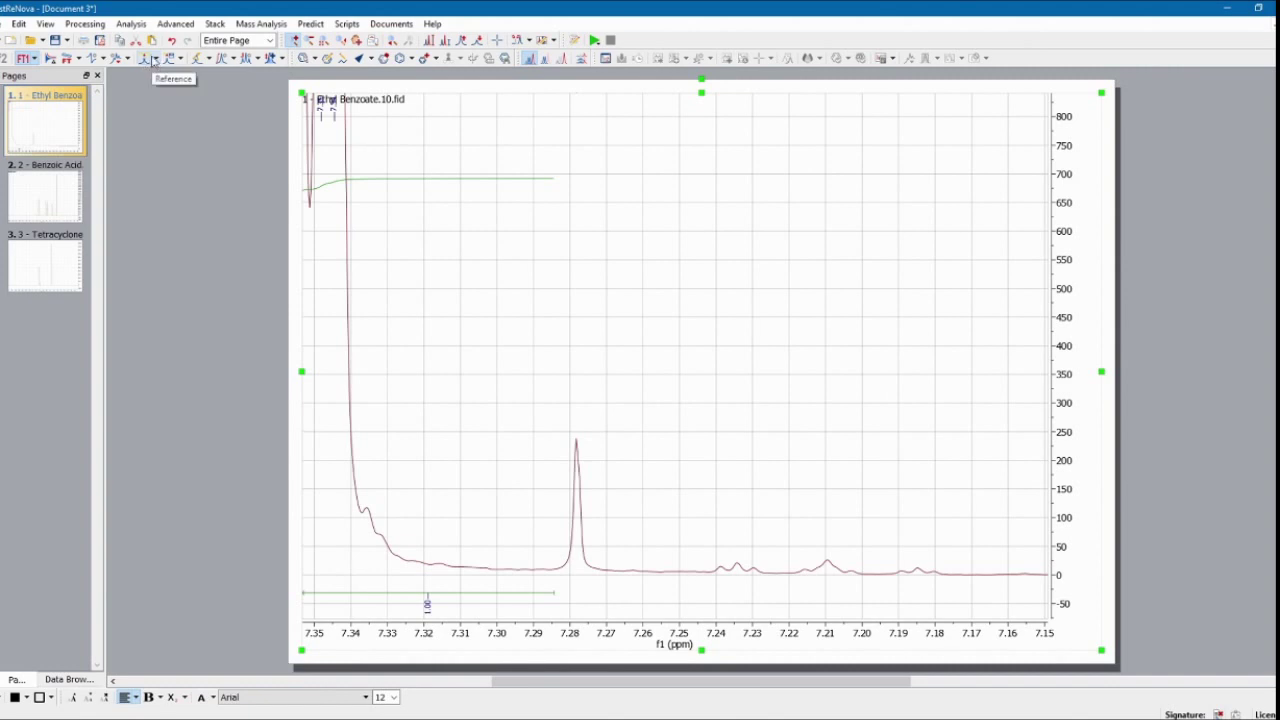
Step: Reference the 7.28 ppm peak to 7.26 ppm as Chloroform-d, then show the full spectrum
{"action": "left_click", "coordinate": [154, 60]}
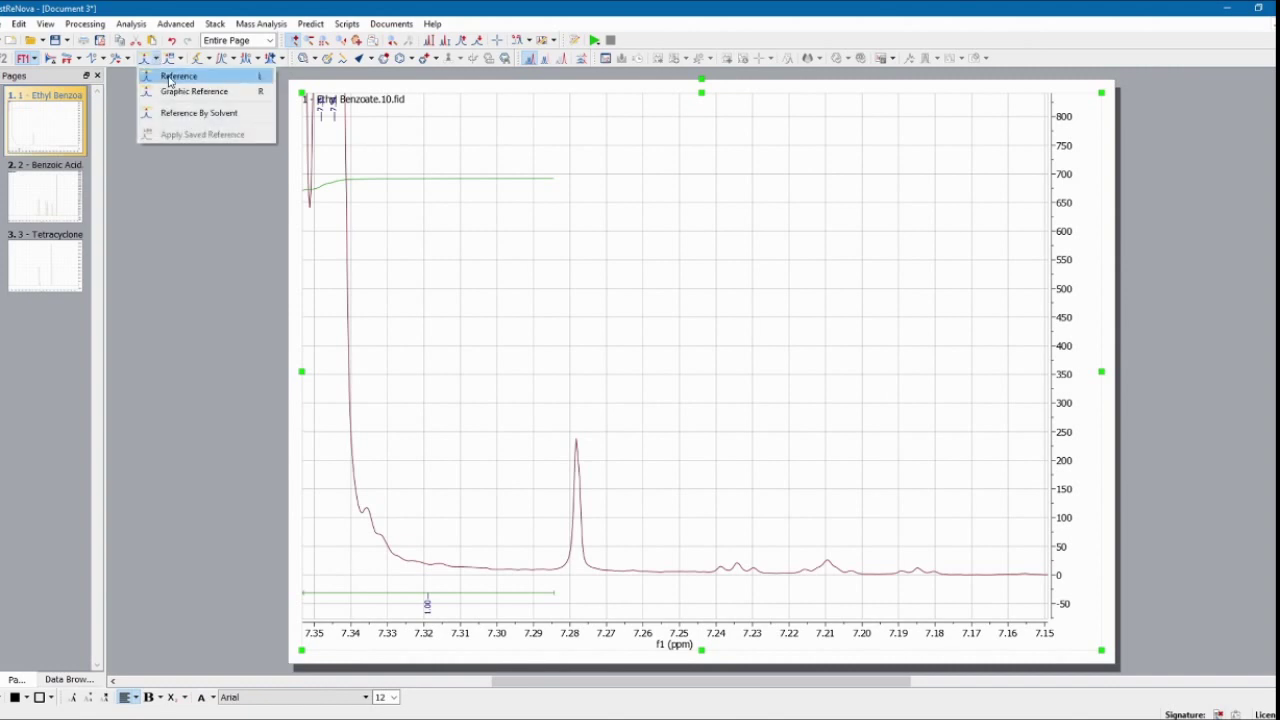
{"action": "left_click", "coordinate": [170, 80]}
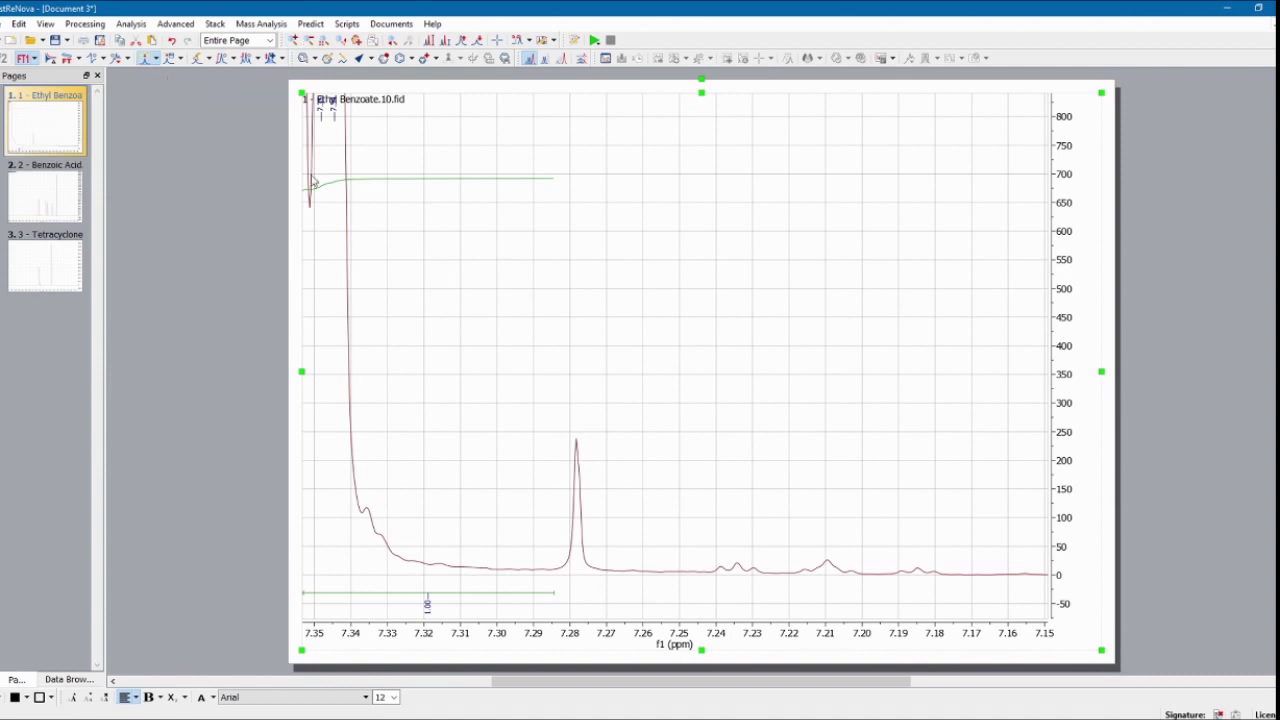
{"action": "left_click", "coordinate": [576, 440]}
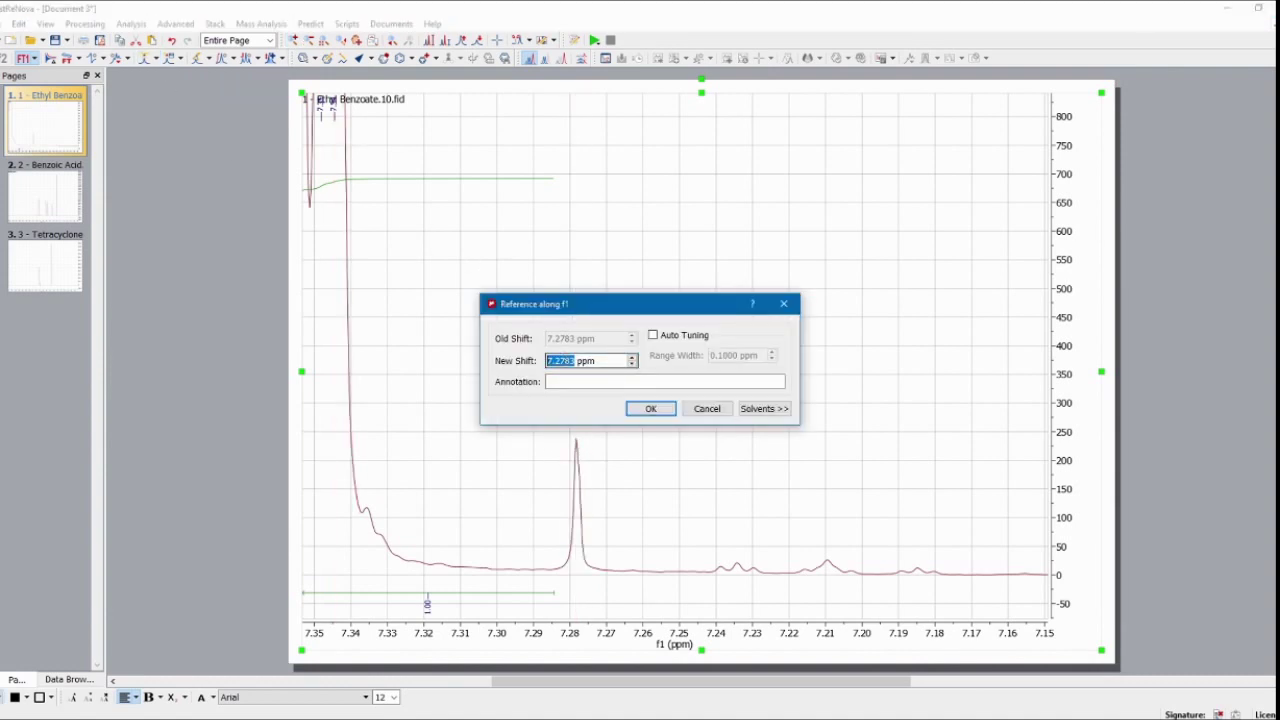
{"action": "type", "text": "7.26"}
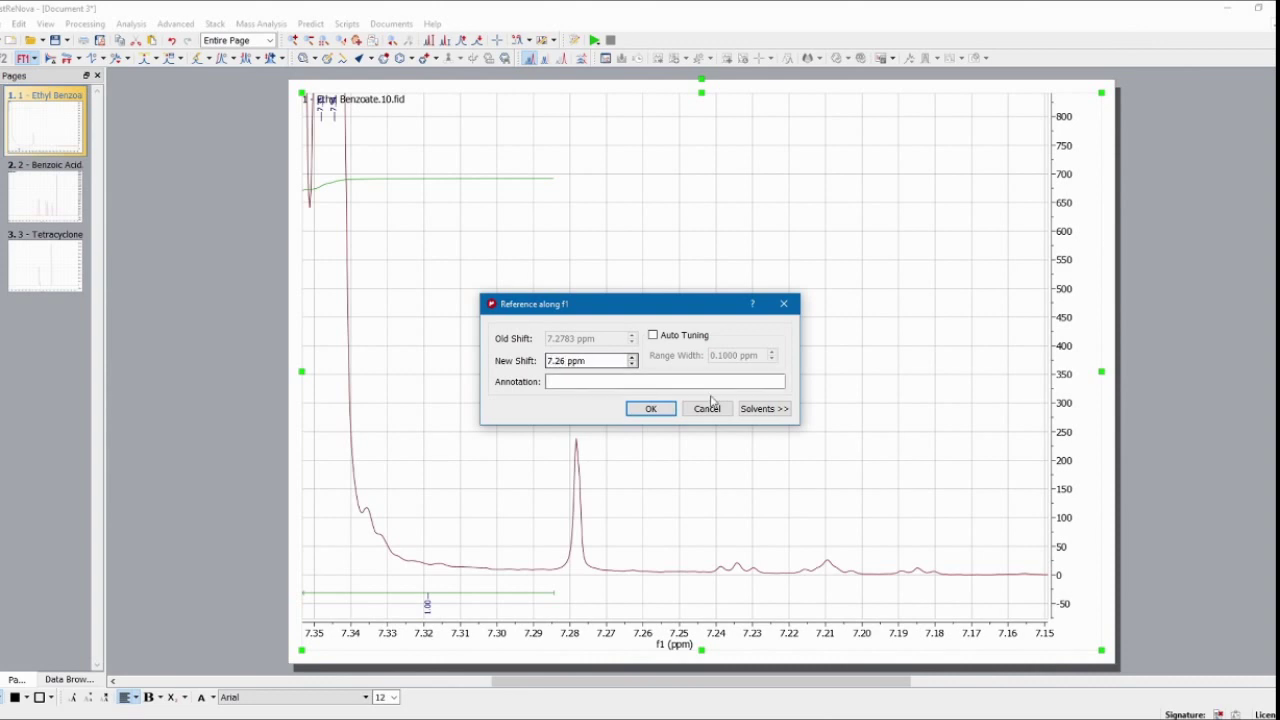
{"action": "left_click", "coordinate": [765, 408]}
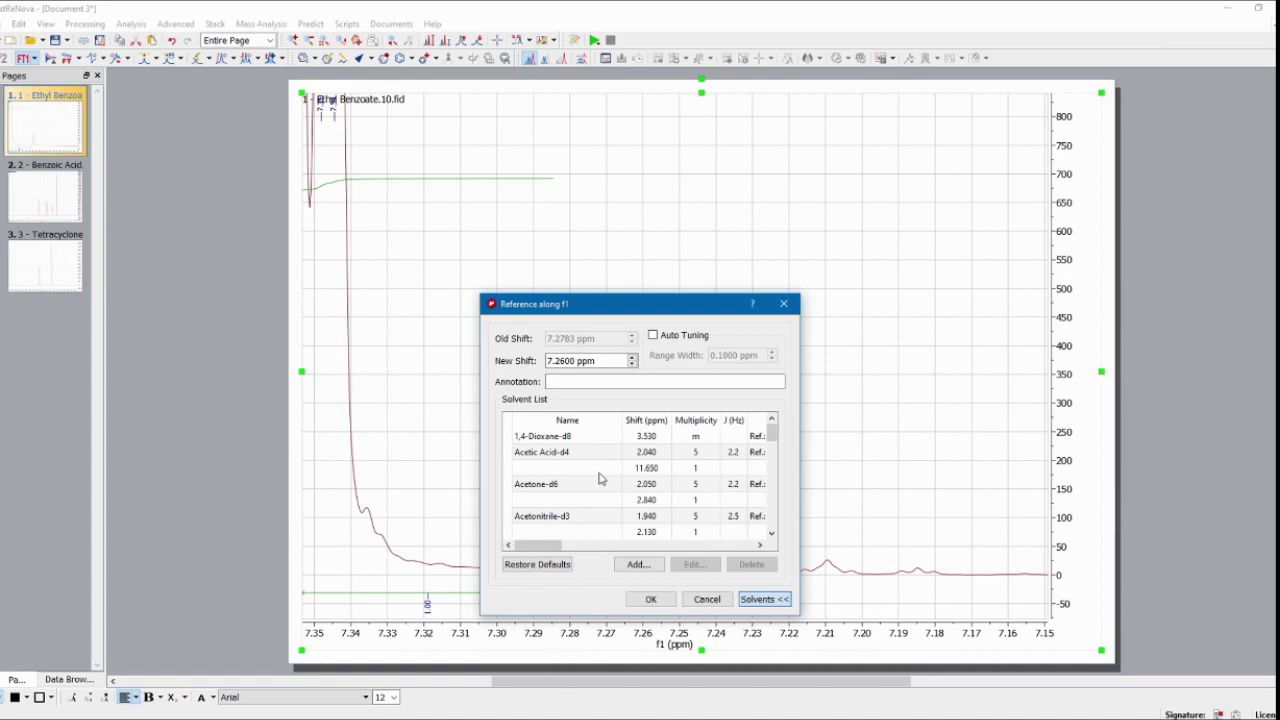
{"action": "scroll", "coordinate": [640, 476], "scroll_direction": "down", "scroll_amount": 2}
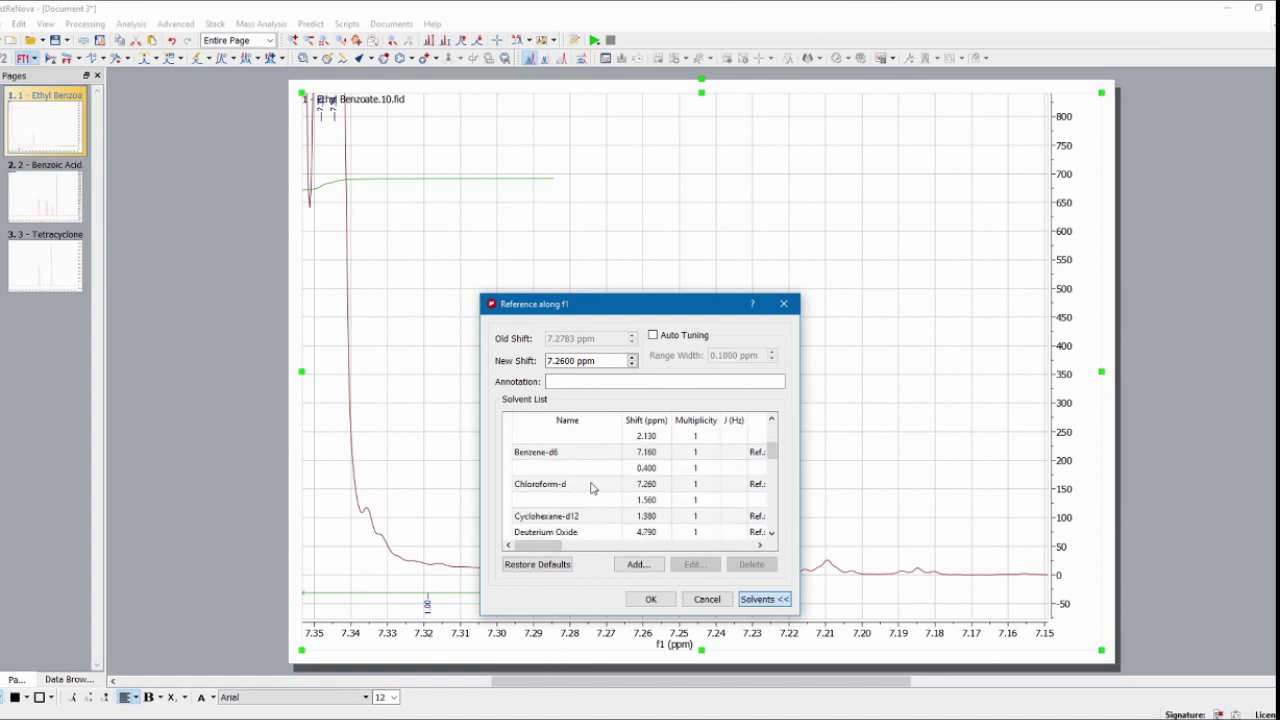
{"action": "left_click", "coordinate": [598, 488]}
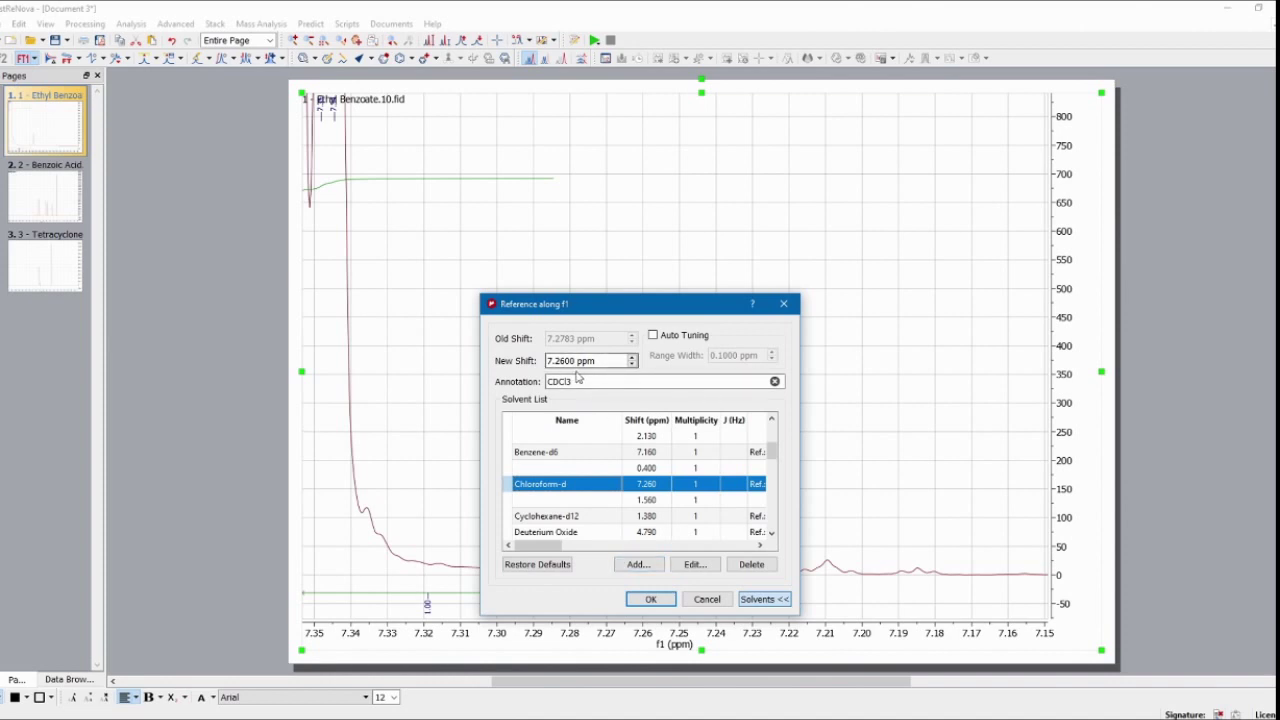
{"action": "left_click", "coordinate": [652, 599]}
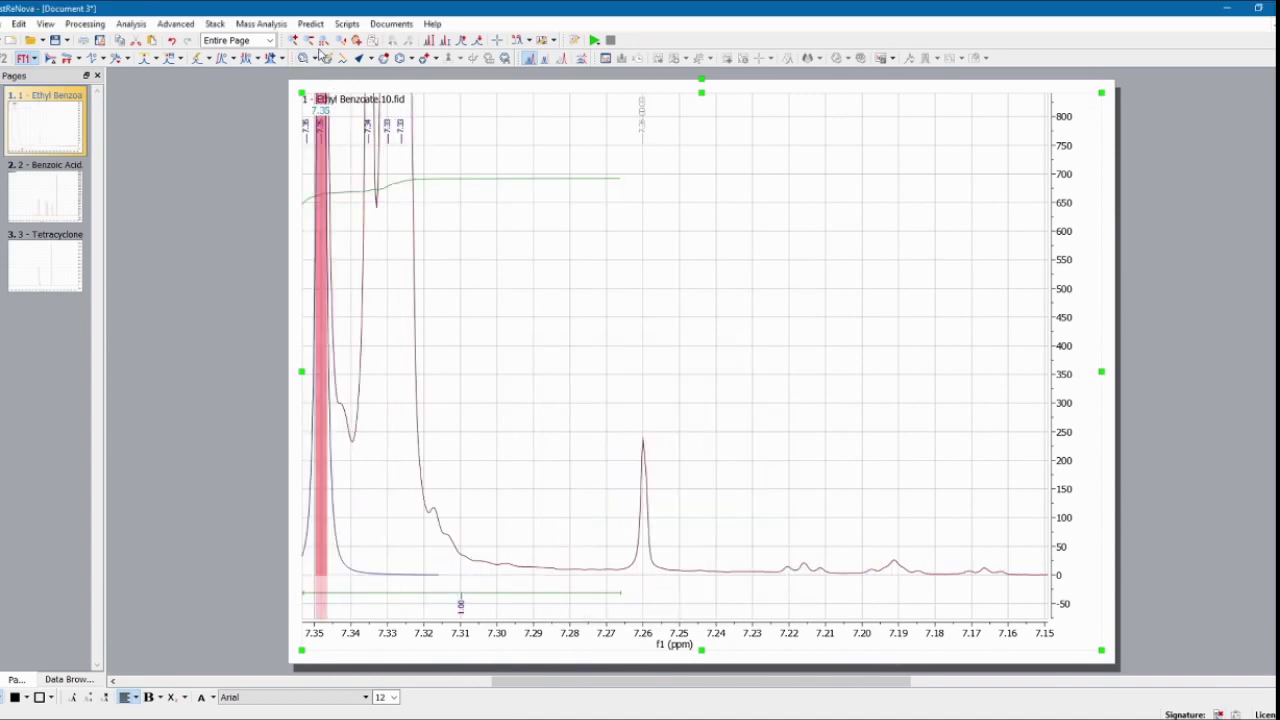
{"action": "left_click", "coordinate": [323, 58]}
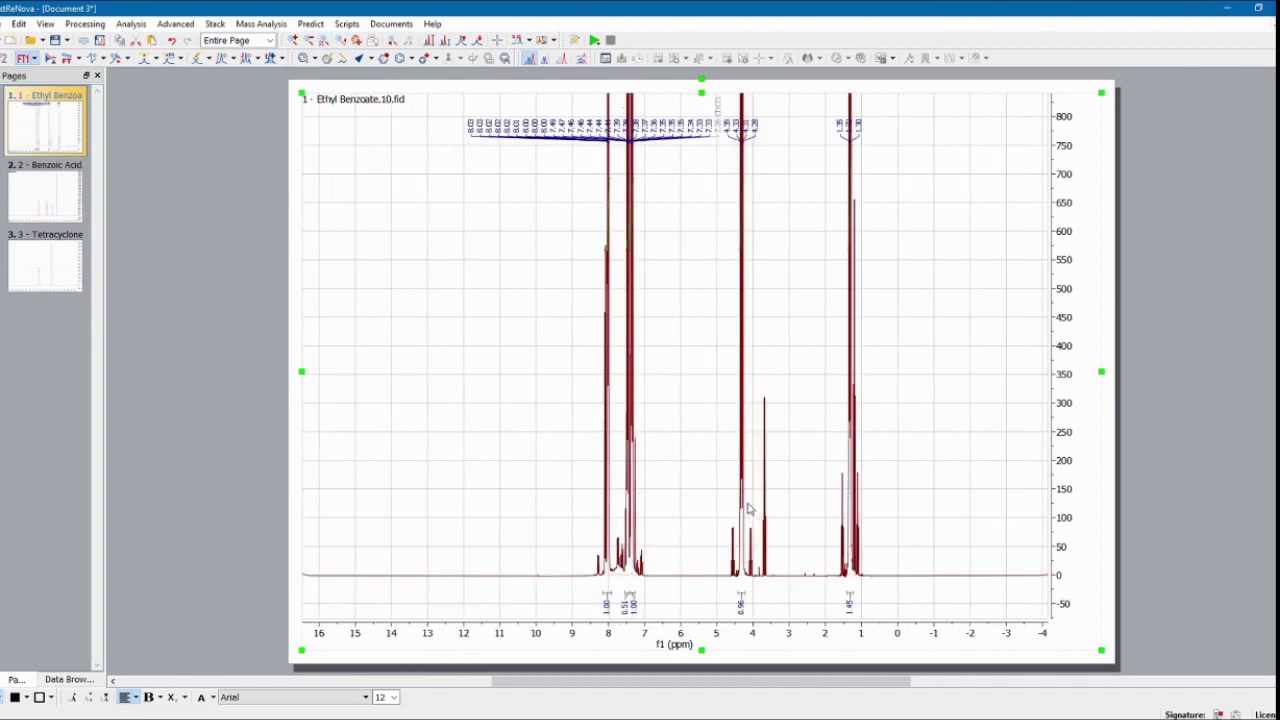
{"action": "scroll", "coordinate": [916, 467], "scroll_direction": "down", "scroll_amount": 1}
{"action": "scroll", "coordinate": [916, 467], "scroll_direction": "down", "scroll_amount": 6}
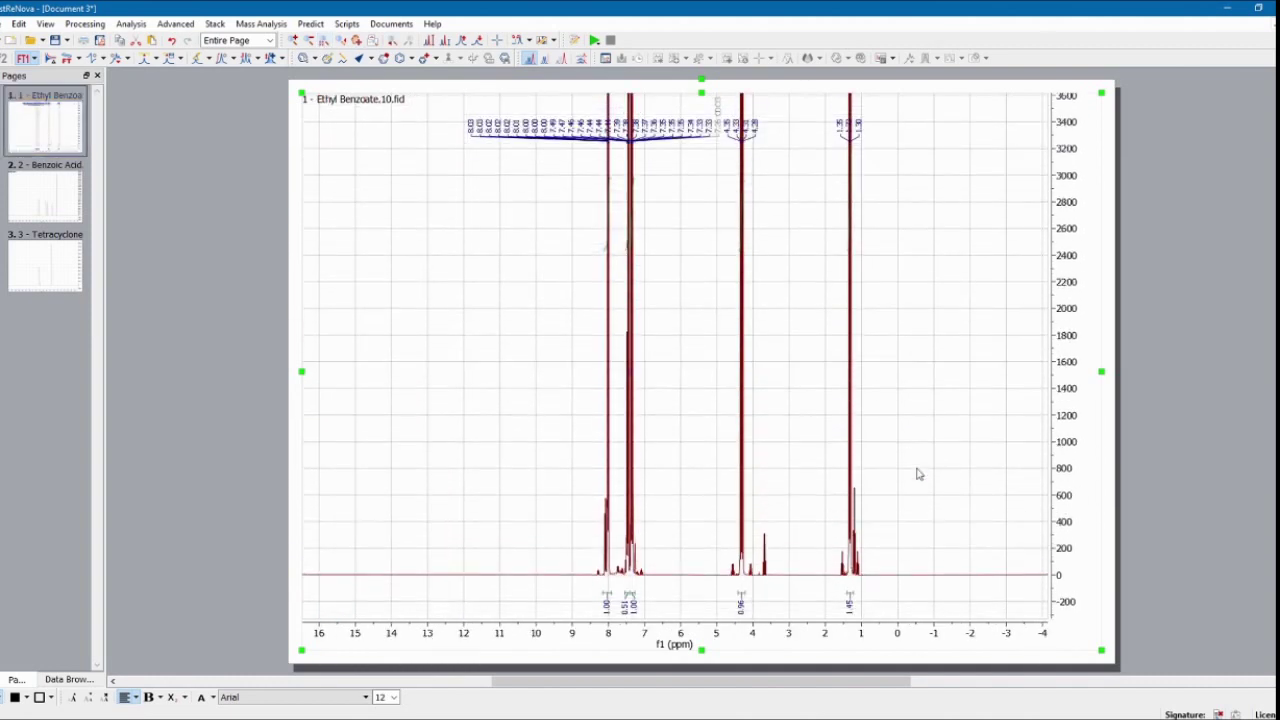
{"action": "scroll", "coordinate": [919, 474], "scroll_direction": "up", "scroll_amount": 3}
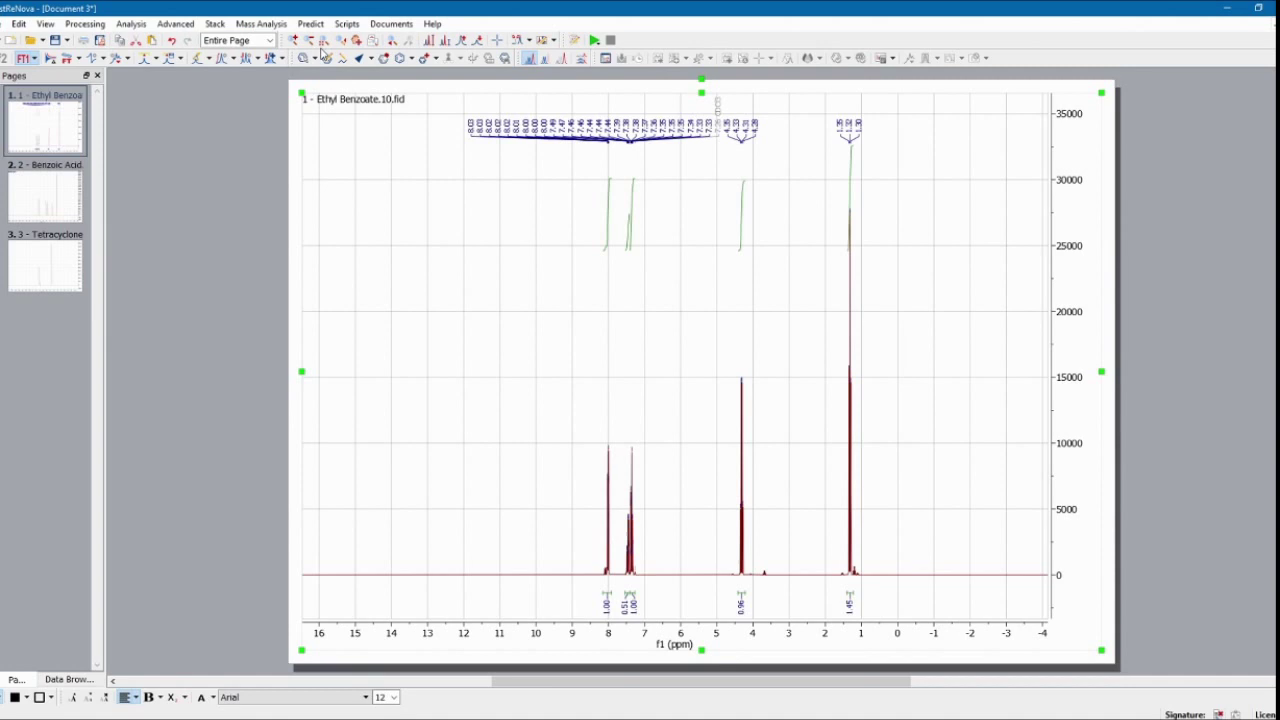
{"action": "left_click", "coordinate": [296, 42]}
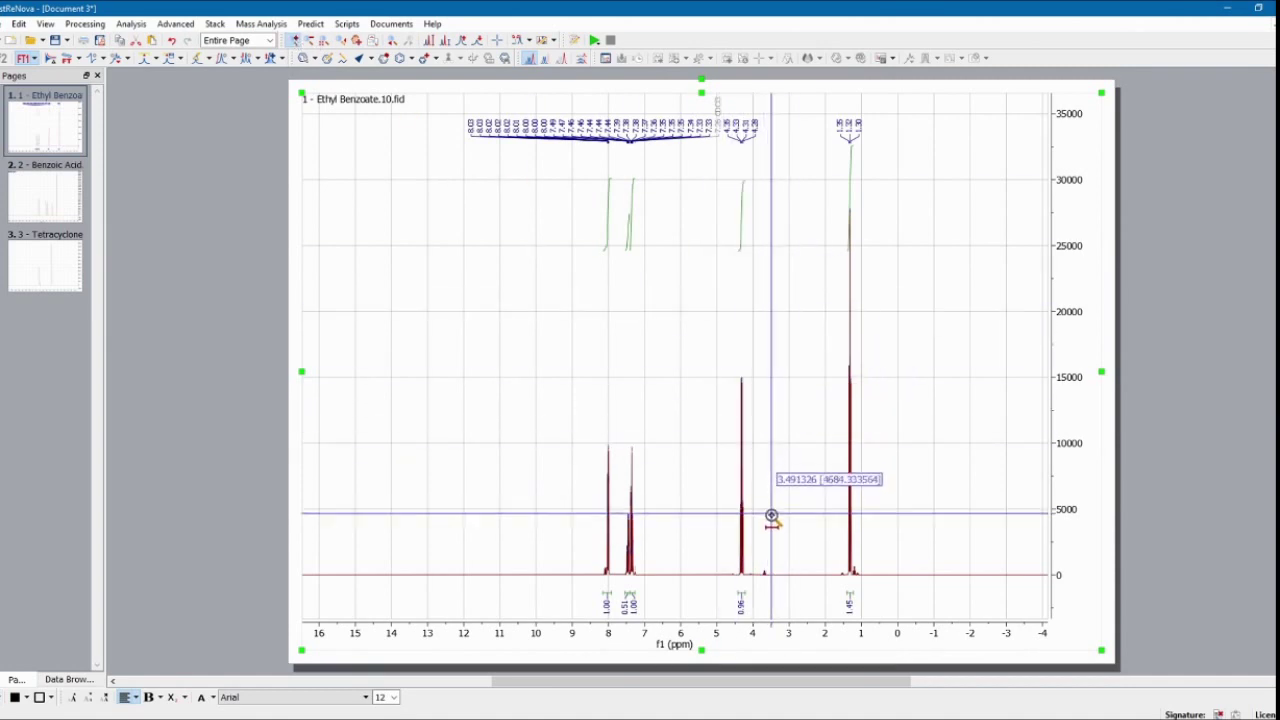
{"action": "left_click_drag", "start_coordinate": [770, 527], "coordinate": [757, 525]}
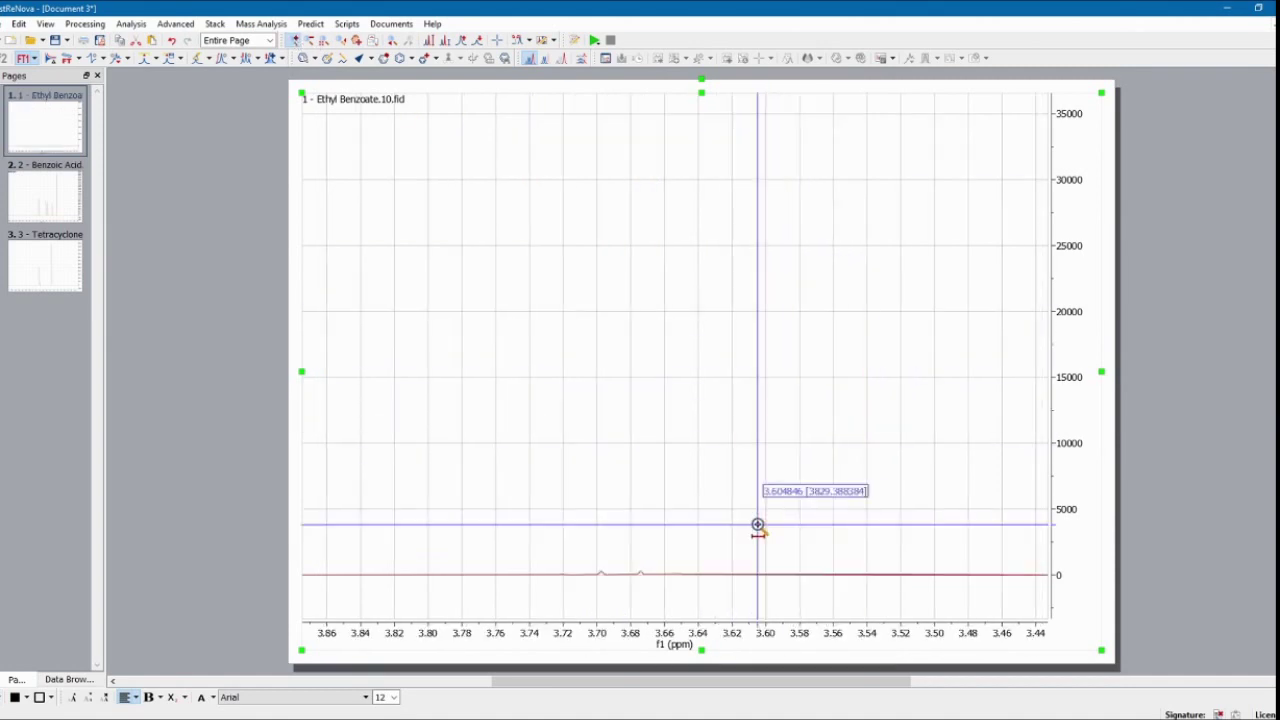
{"action": "scroll", "coordinate": [514, 423], "scroll_direction": "up", "scroll_amount": 10}
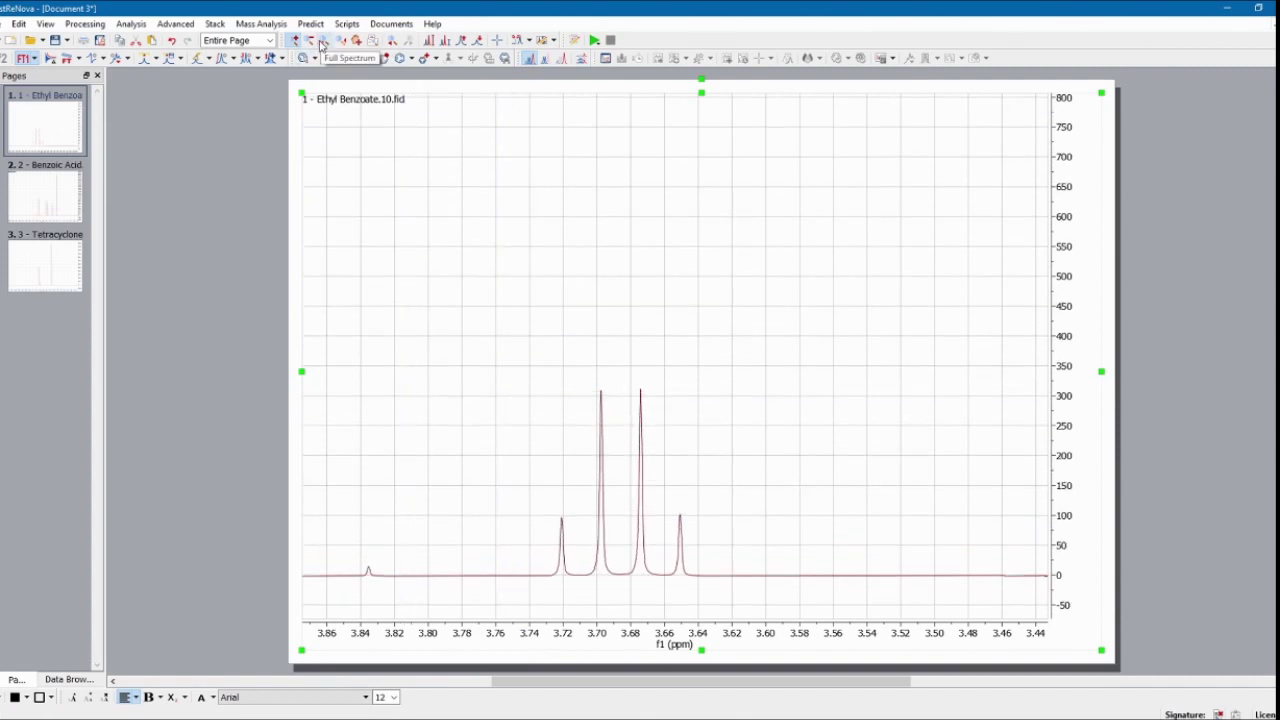
{"action": "left_click", "coordinate": [321, 44]}
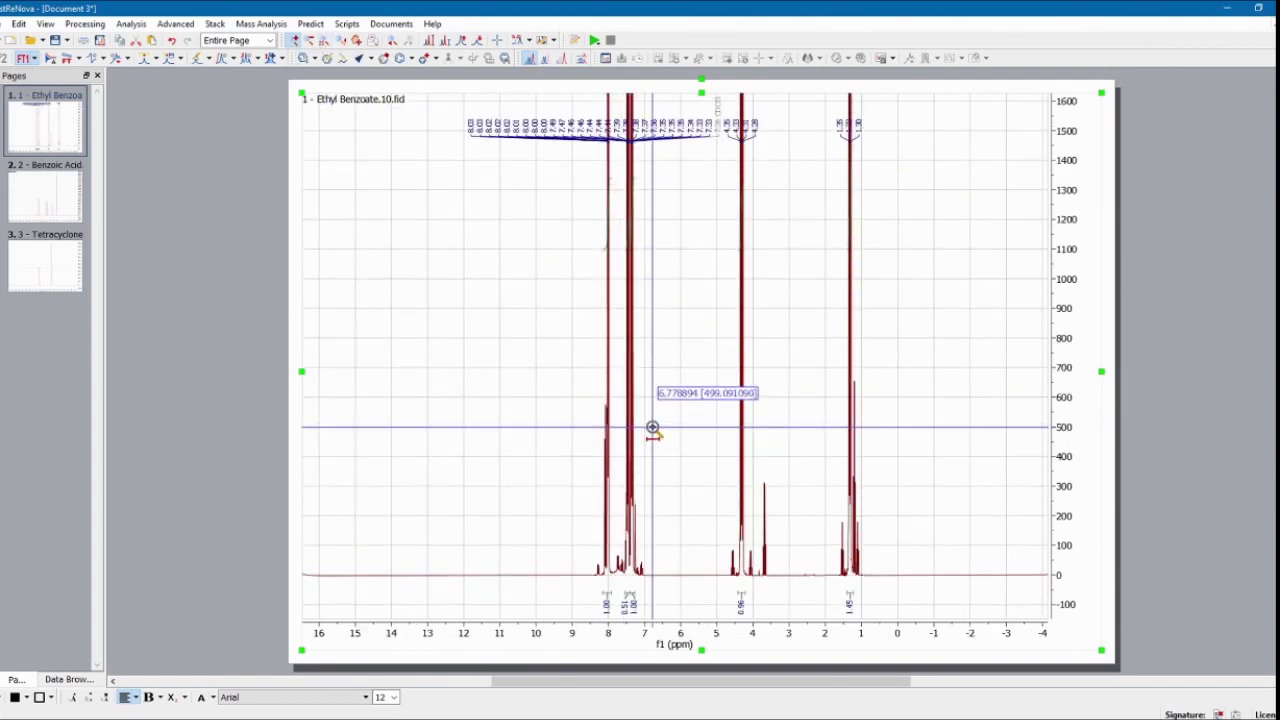
{"action": "left_click_drag", "start_coordinate": [584, 378], "coordinate": [604, 455]}
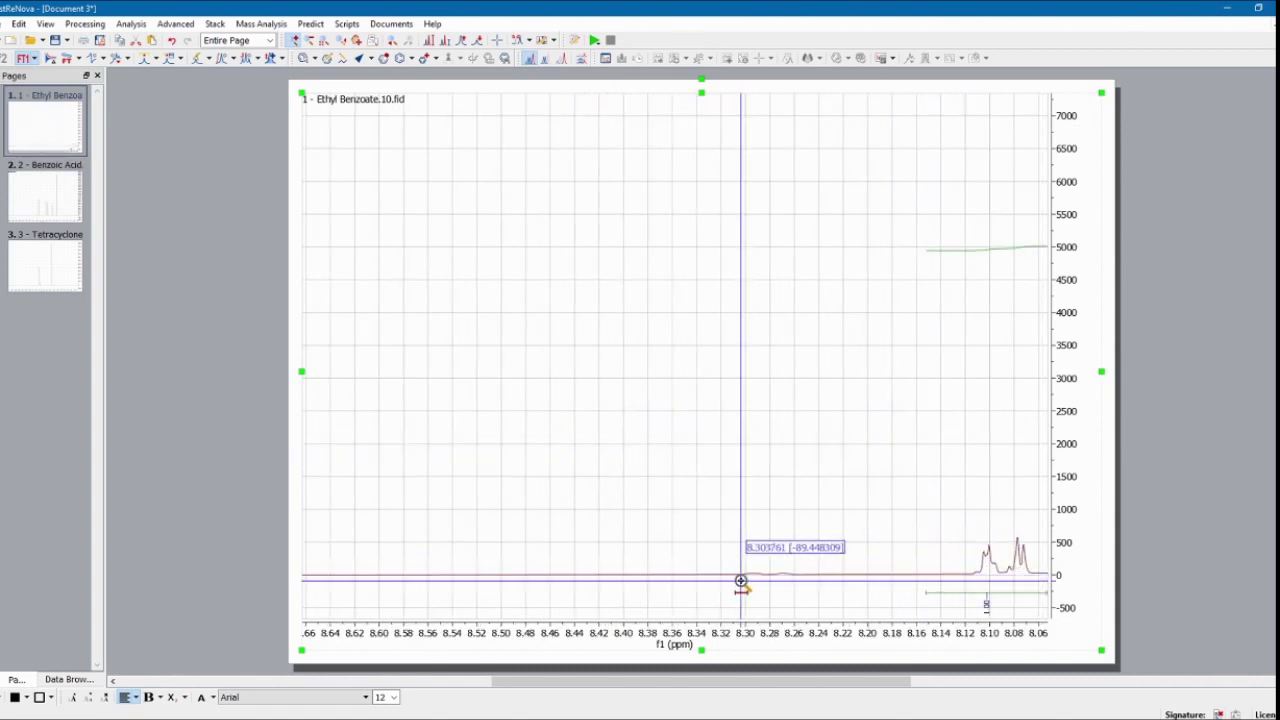
{"action": "scroll", "coordinate": [741, 580], "scroll_direction": "up", "scroll_amount": 5}
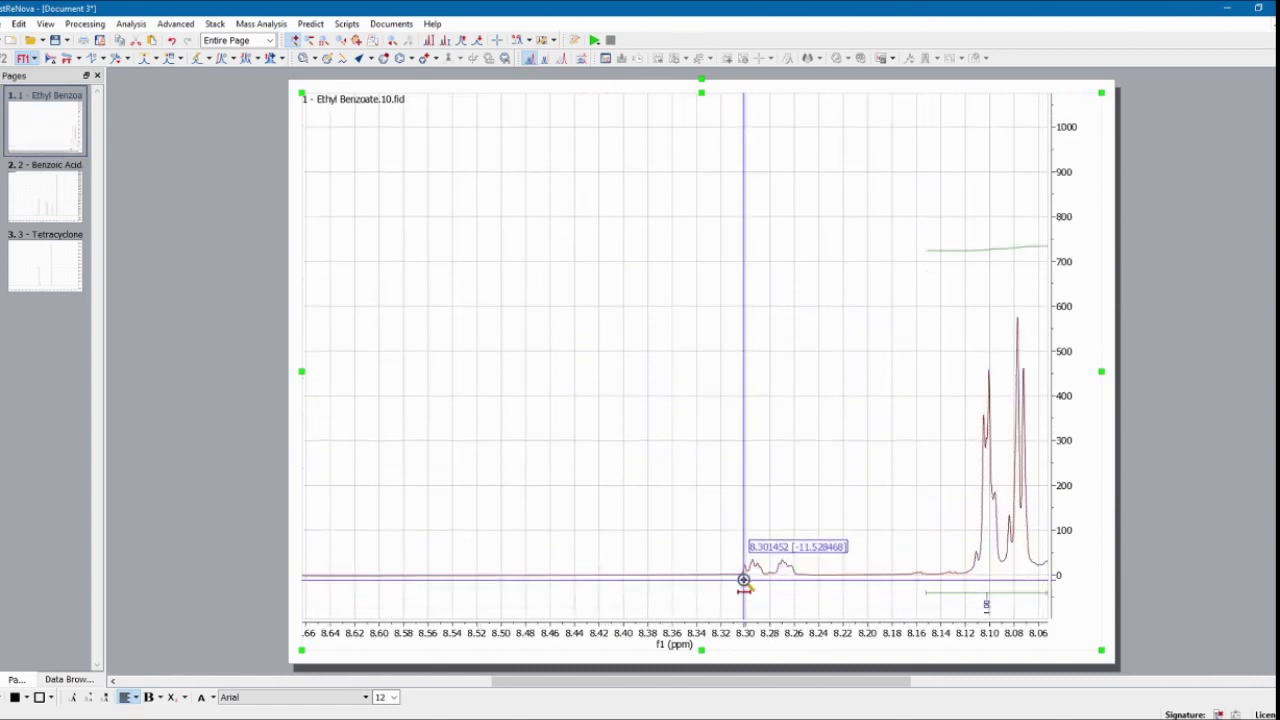
{"action": "left_click", "coordinate": [333, 58]}
{"action": "scroll", "coordinate": [662, 487], "scroll_direction": "down", "scroll_amount": 5}
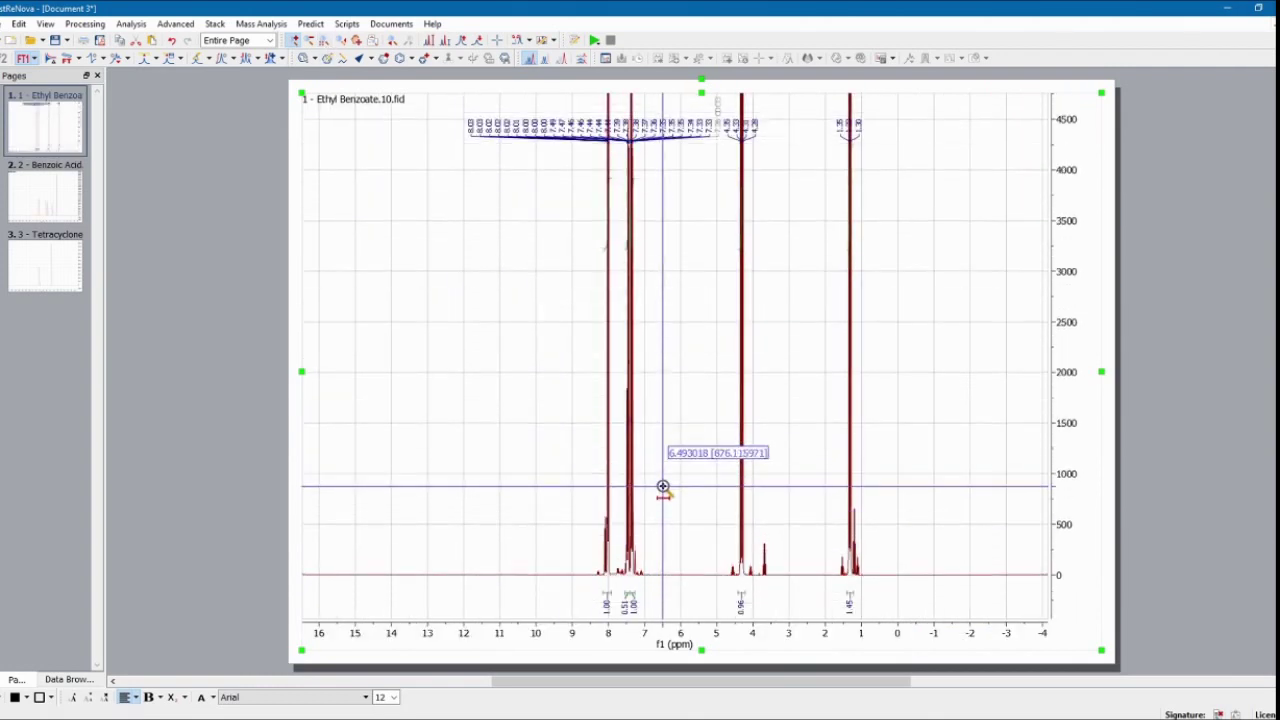
{"action": "scroll", "coordinate": [662, 487], "scroll_direction": "down", "scroll_amount": 5}
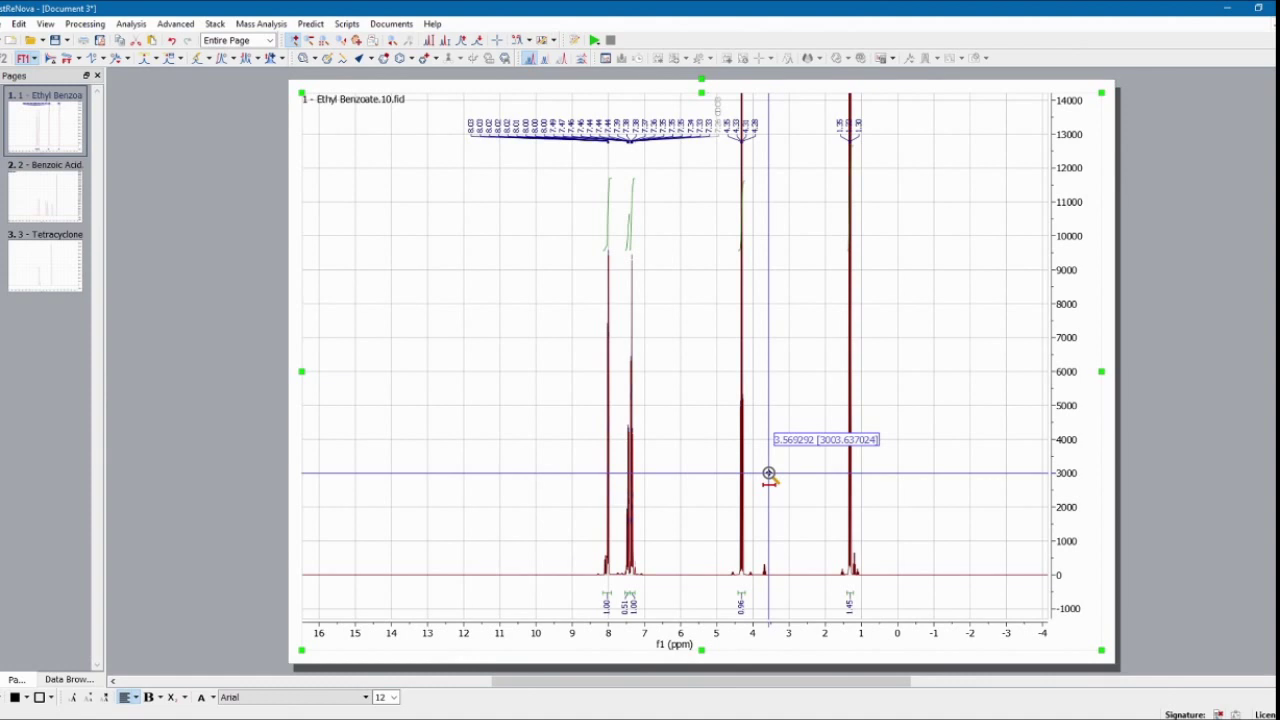
Step: Add an 'Impurity' text label just above the small 3.7 ppm peak
{"action": "key", "text": "t"}
{"action": "left_click_drag", "start_coordinate": [760, 443], "coordinate": [818, 473]}
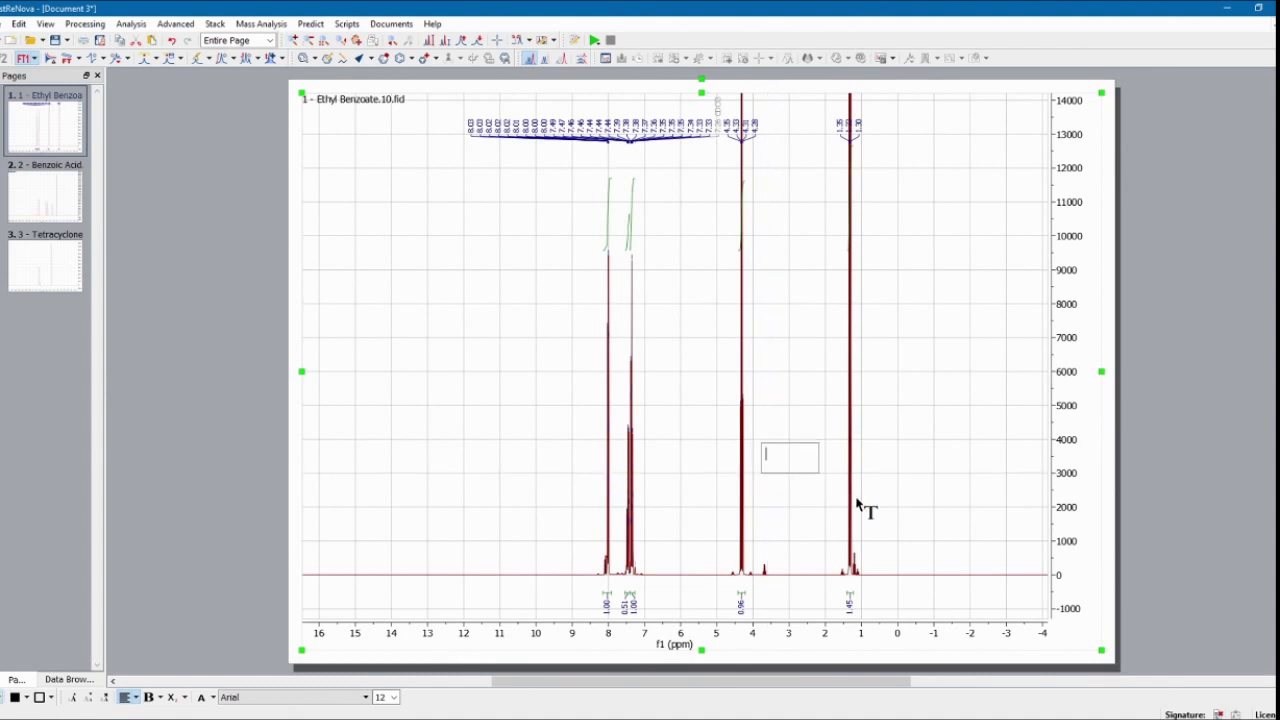
{"action": "type", "text": "Impurity"}
{"action": "left_click", "coordinate": [798, 431]}
{"action": "left_click", "coordinate": [786, 500]}
{"action": "left_click", "coordinate": [783, 457]}
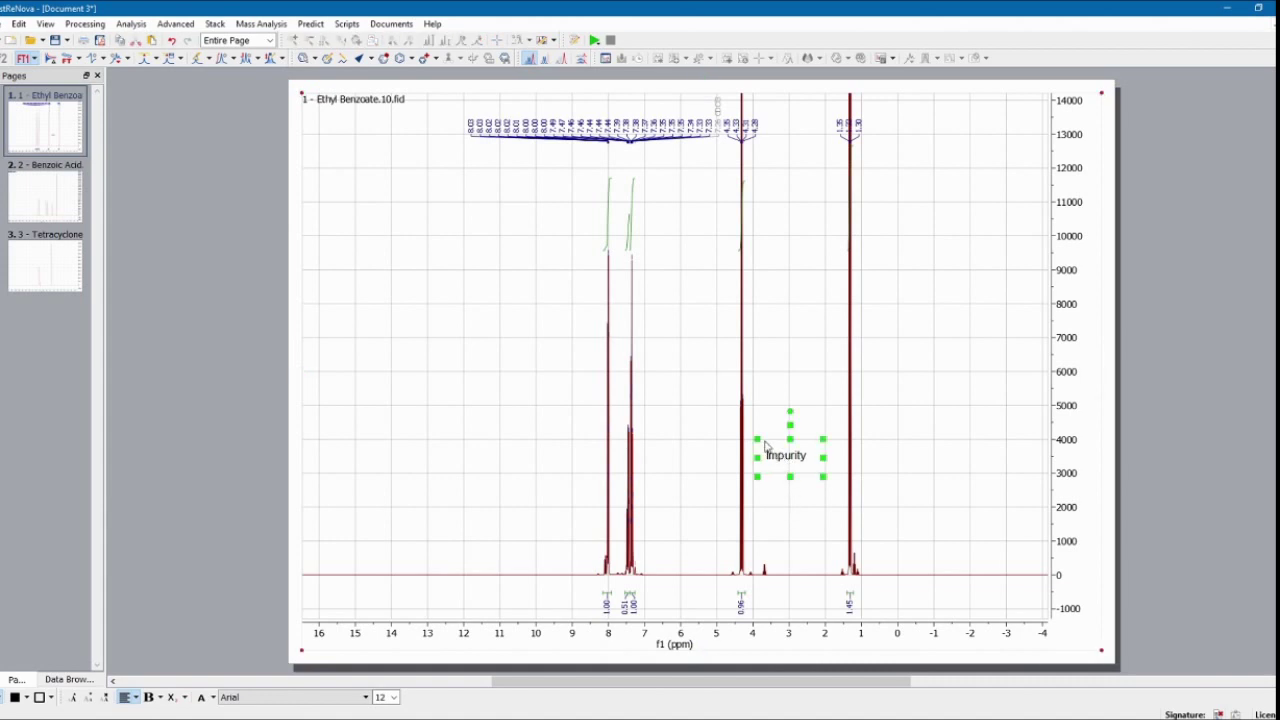
{"action": "left_click_drag", "start_coordinate": [790, 424], "coordinate": [795, 521]}
{"action": "left_click", "coordinate": [871, 530]}
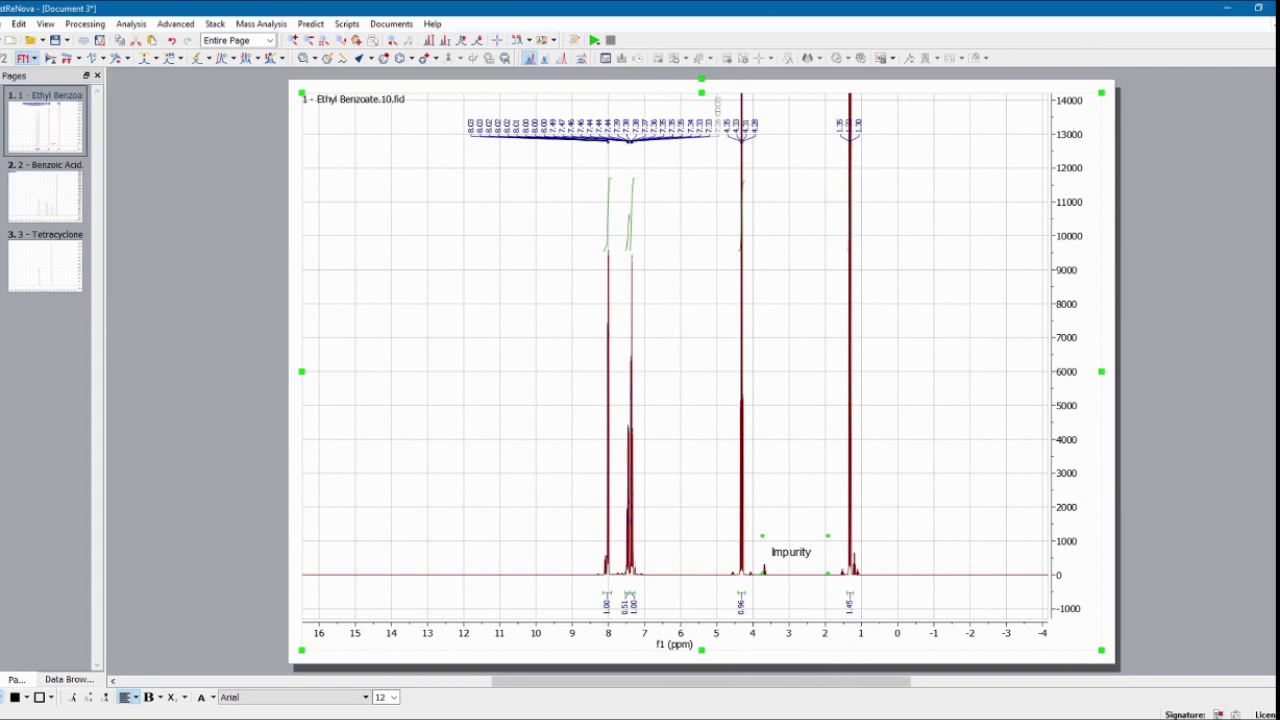
Step: Copy the ethyl benzoate structure in ChemDraw and return to MestReNova
{"action": "key", "text": "alt+Tab"}
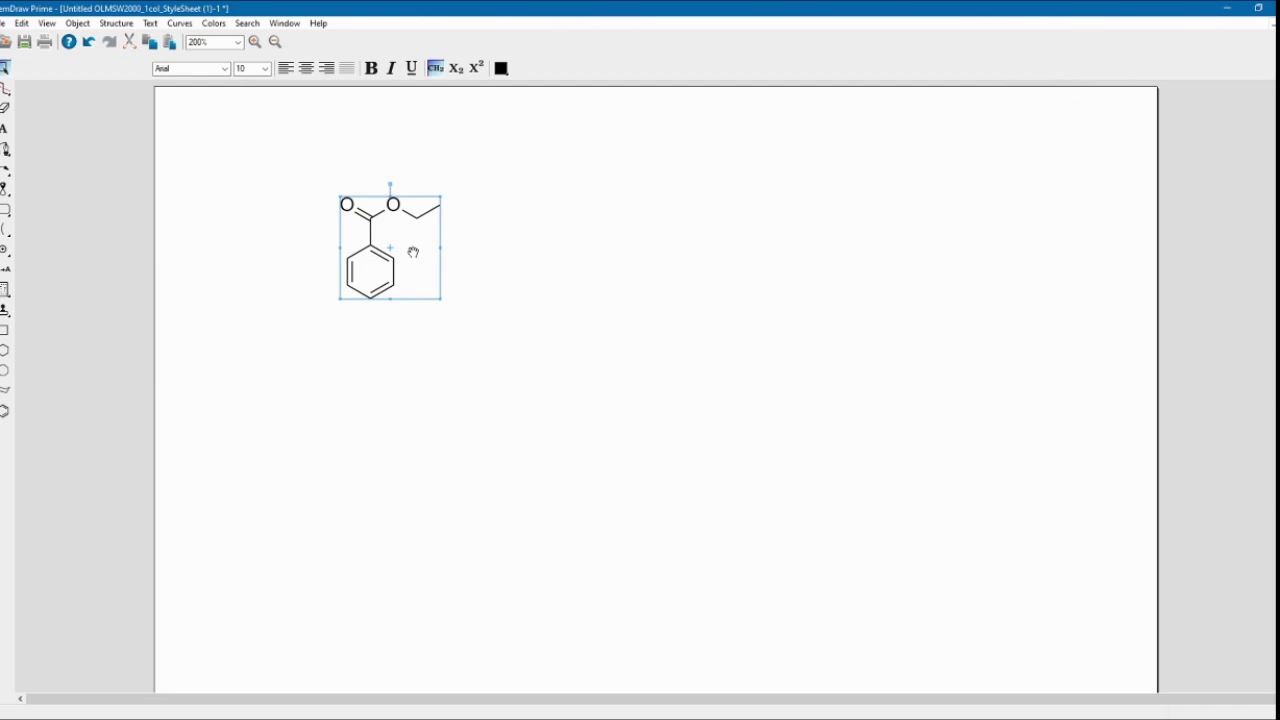
{"action": "right_click", "coordinate": [414, 256]}
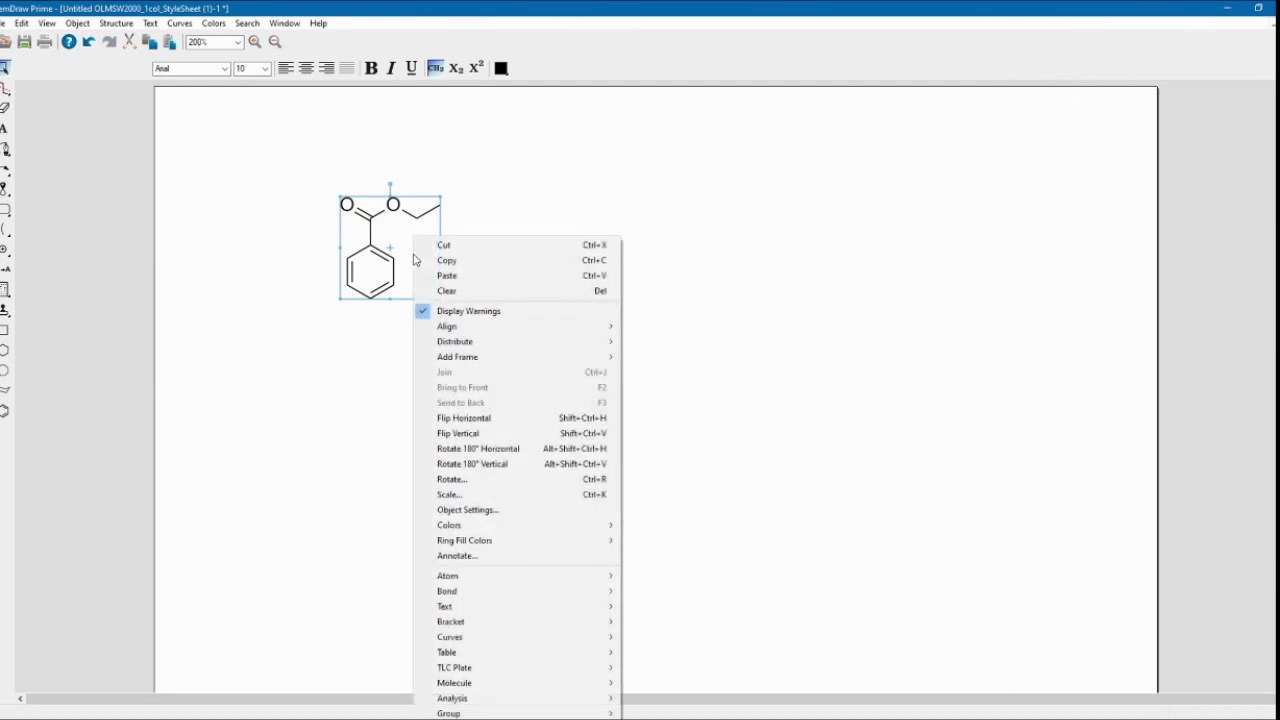
{"action": "left_click", "coordinate": [447, 261]}
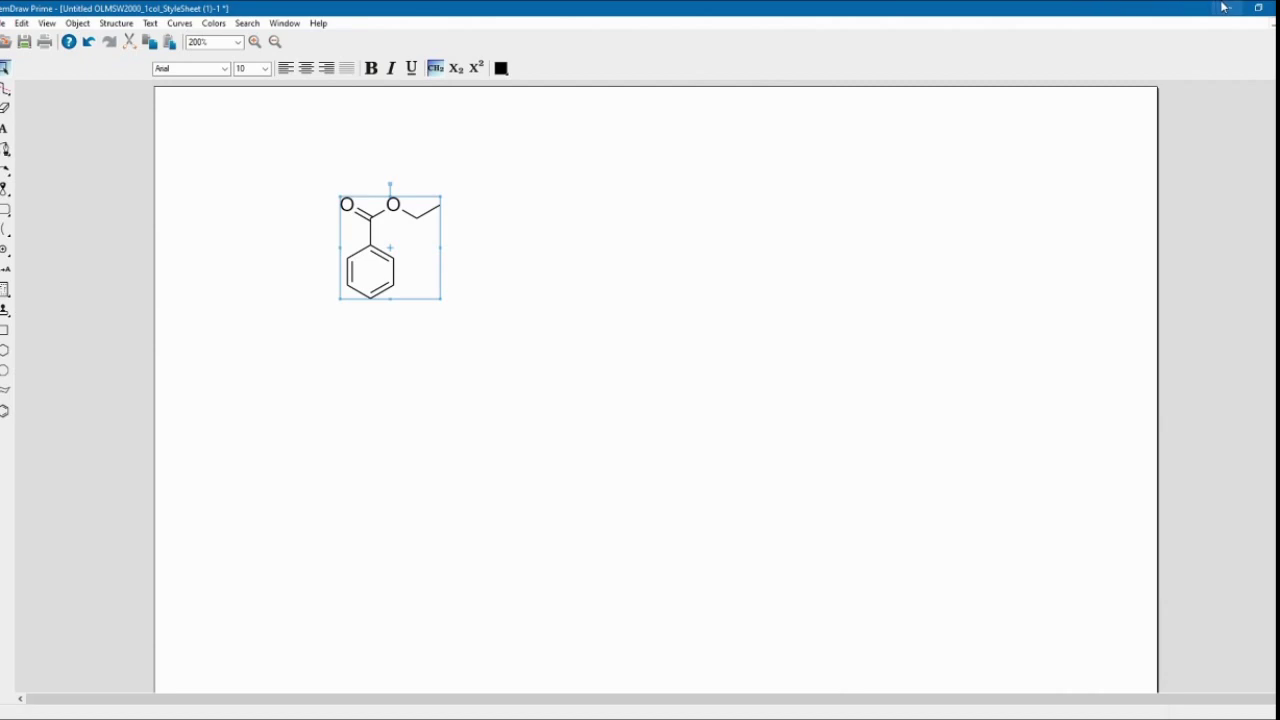
{"action": "key", "text": "alt+Tab"}
Step: Paste the copied atom-numbered ethyl benzoate structure onto the spectrum page
{"action": "right_click", "coordinate": [448, 262]}
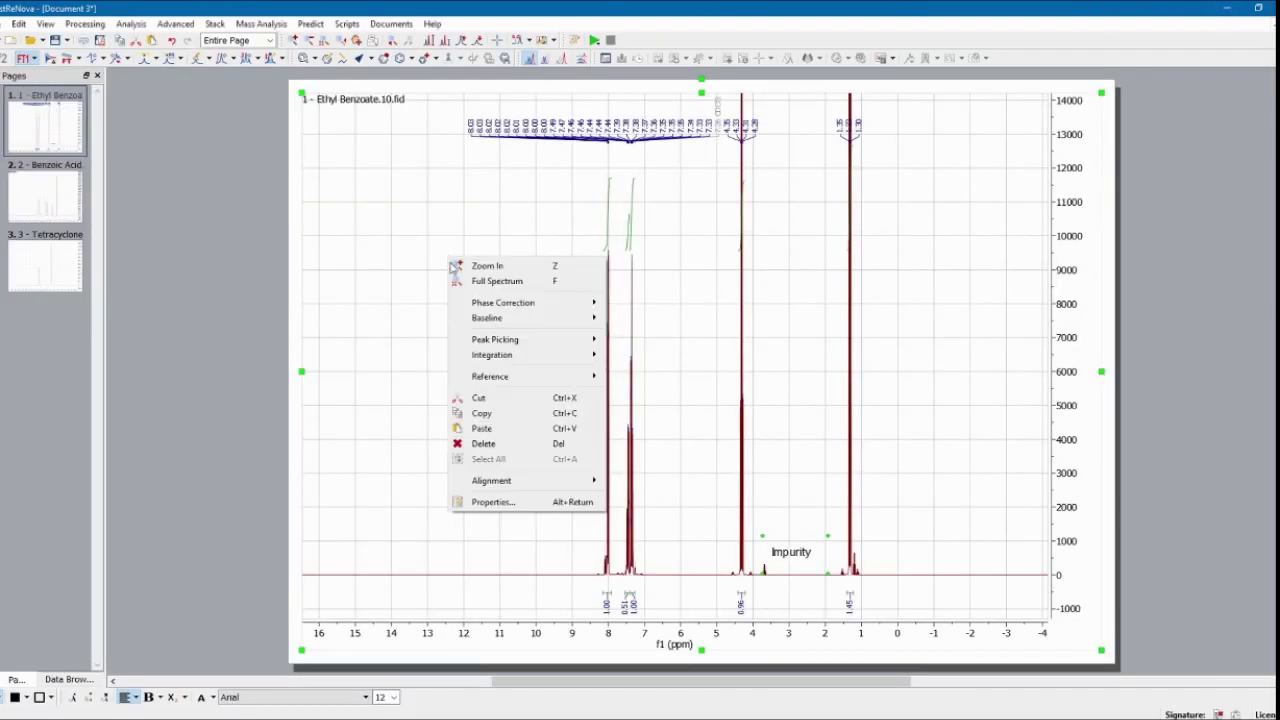
{"action": "left_click", "coordinate": [489, 437]}
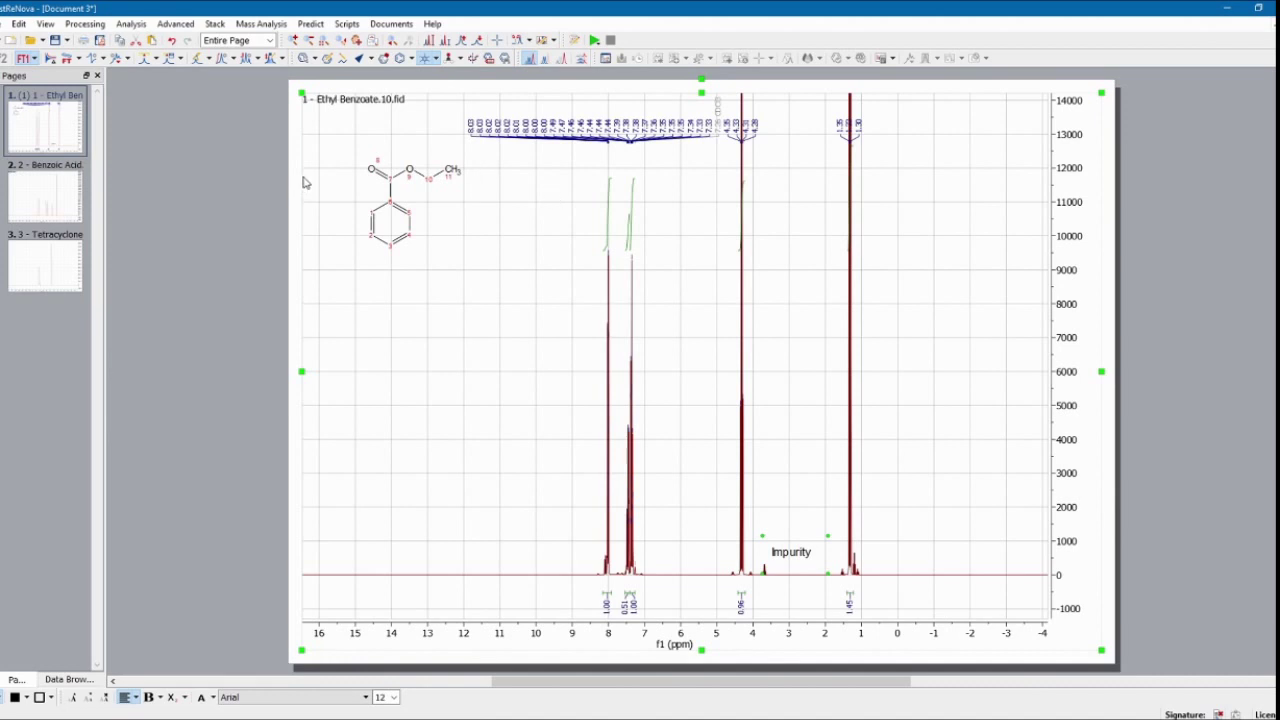
{"action": "left_click", "coordinate": [131, 27]}
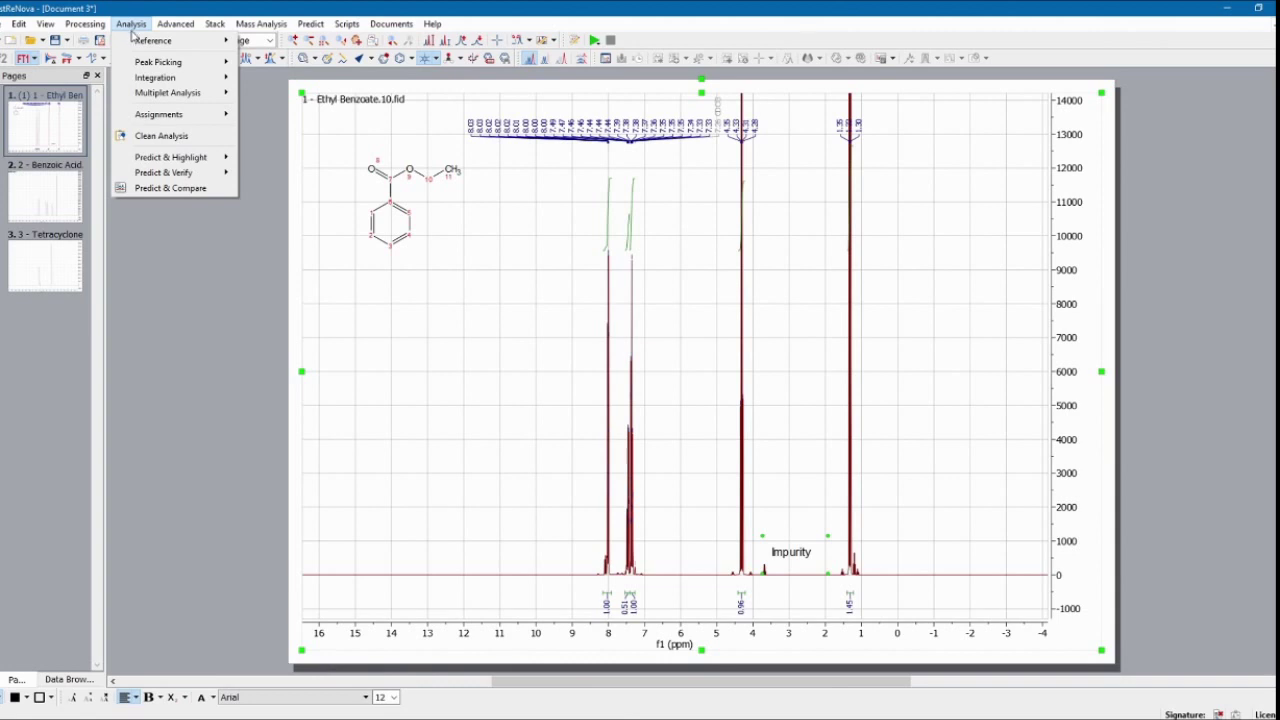
Step: Use Manual Assignment to link the 8.02 ppm multiplet to ortho ring atoms 1,5
{"action": "mouse_move", "coordinate": [153, 98]}
{"action": "mouse_move", "coordinate": [166, 121]}
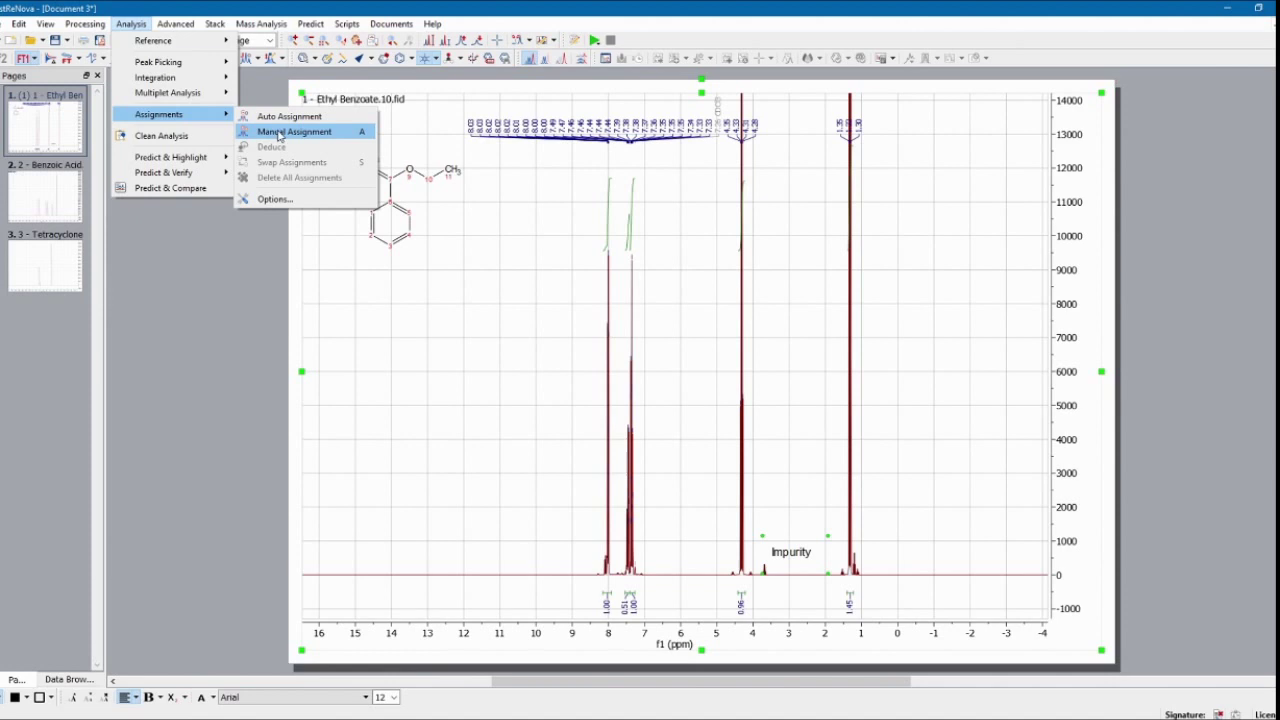
{"action": "left_click", "coordinate": [372, 133]}
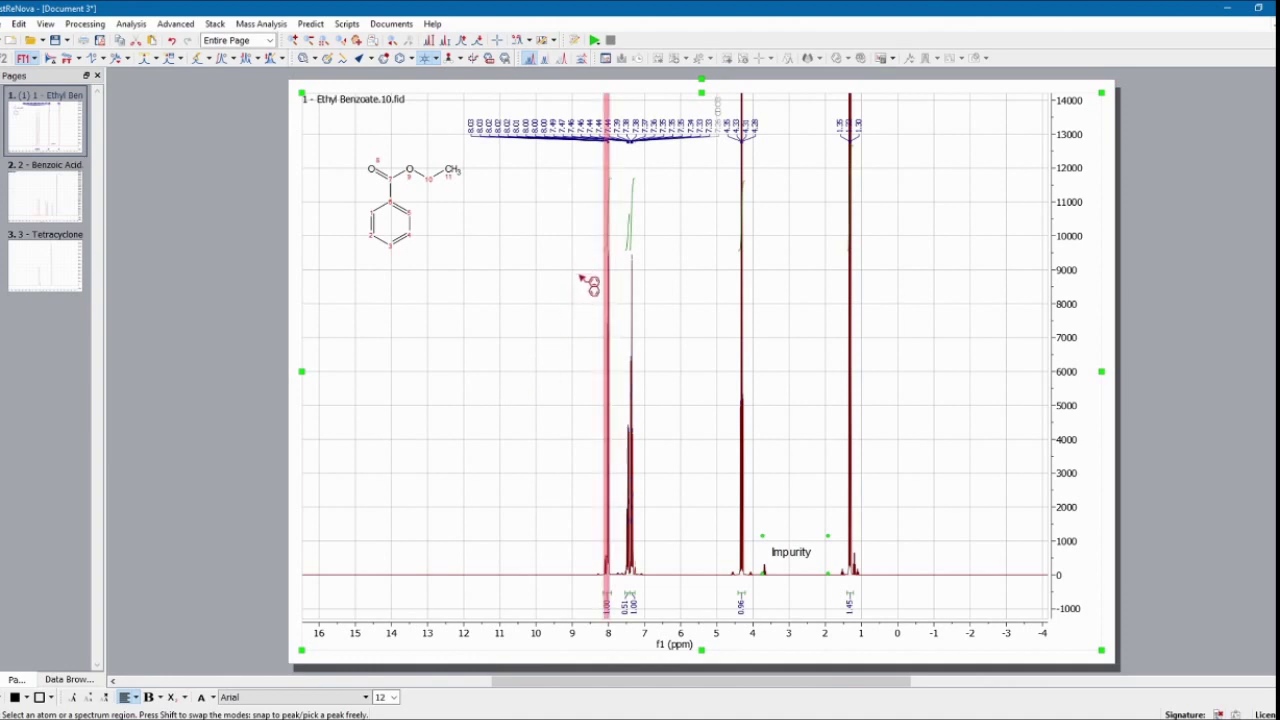
{"action": "left_click", "coordinate": [604, 302]}
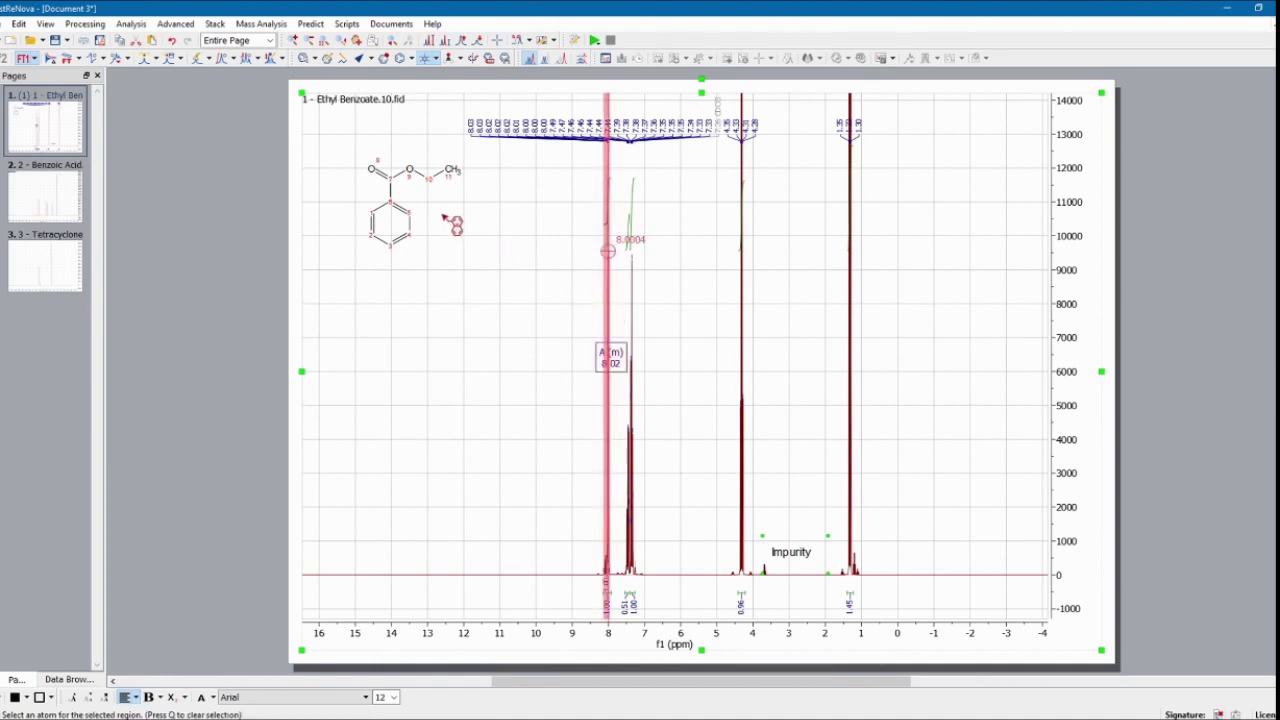
{"action": "left_click", "coordinate": [386, 217]}
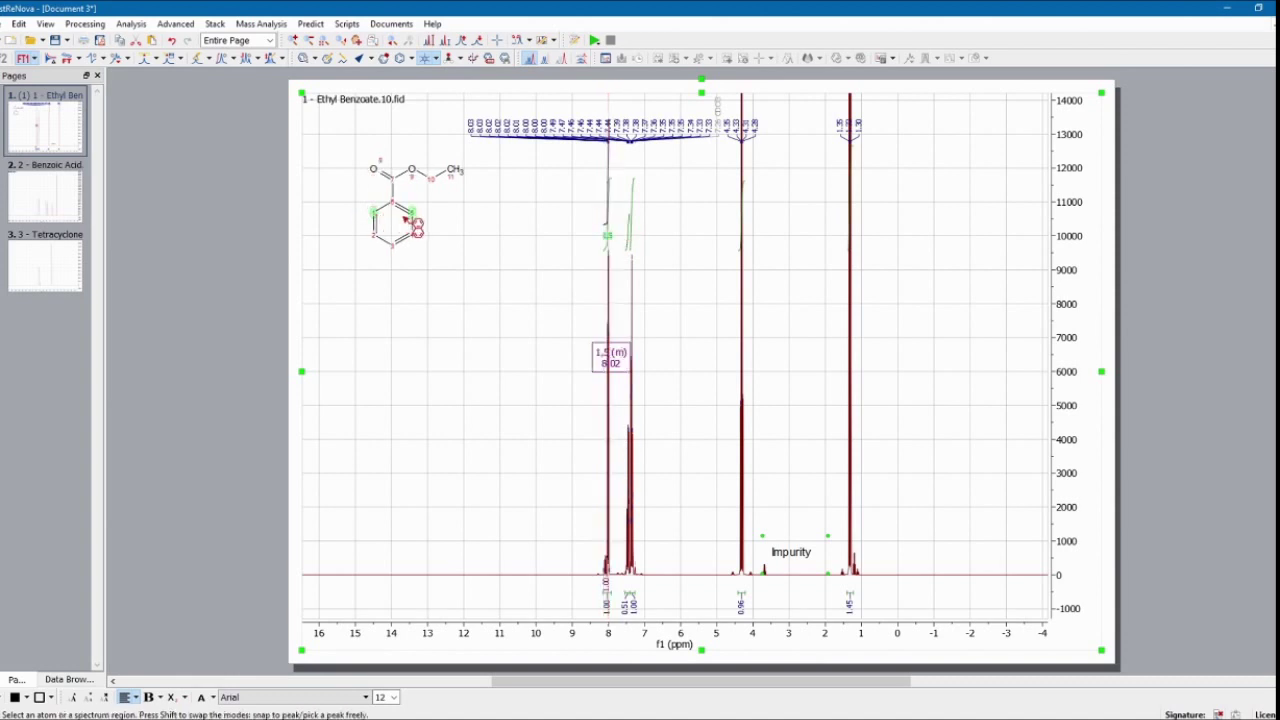
{"action": "key", "text": "Escape"}
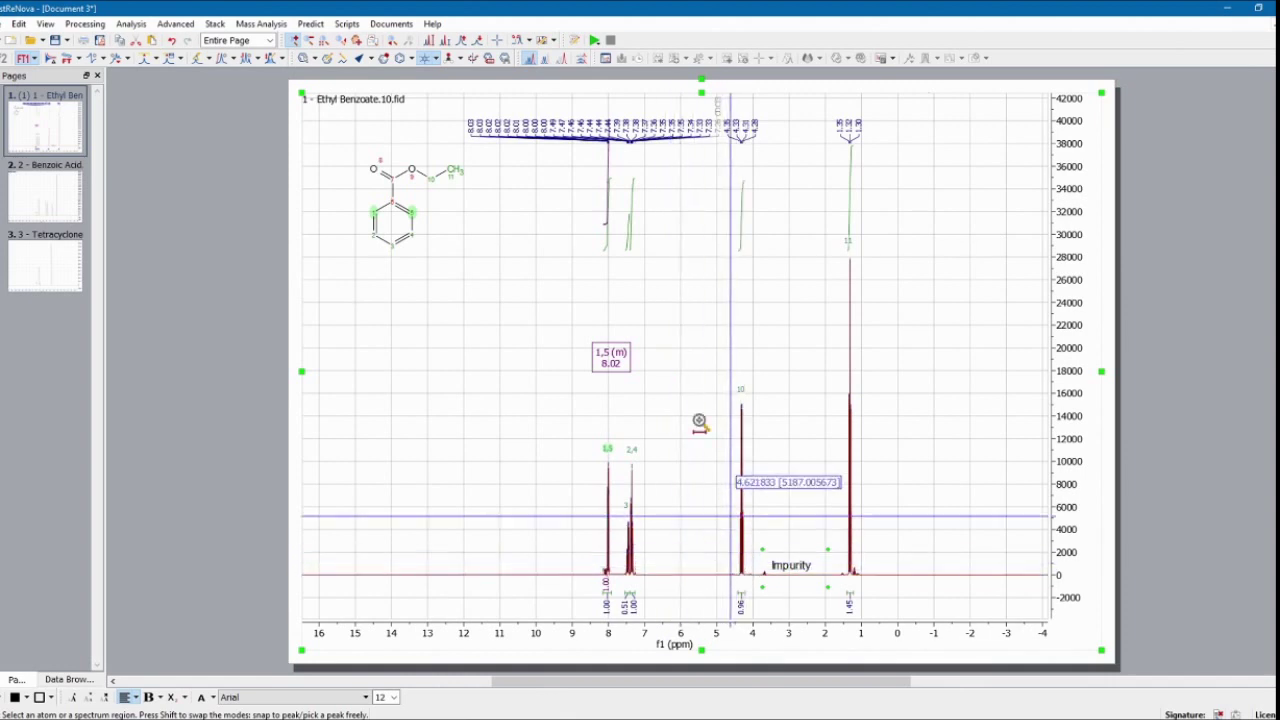
Step: Normalize the 4.3 ppm quartet integral from 0.96 to 2.00, then show the full spectrum
{"action": "left_click_drag", "start_coordinate": [722, 410], "coordinate": [752, 492]}
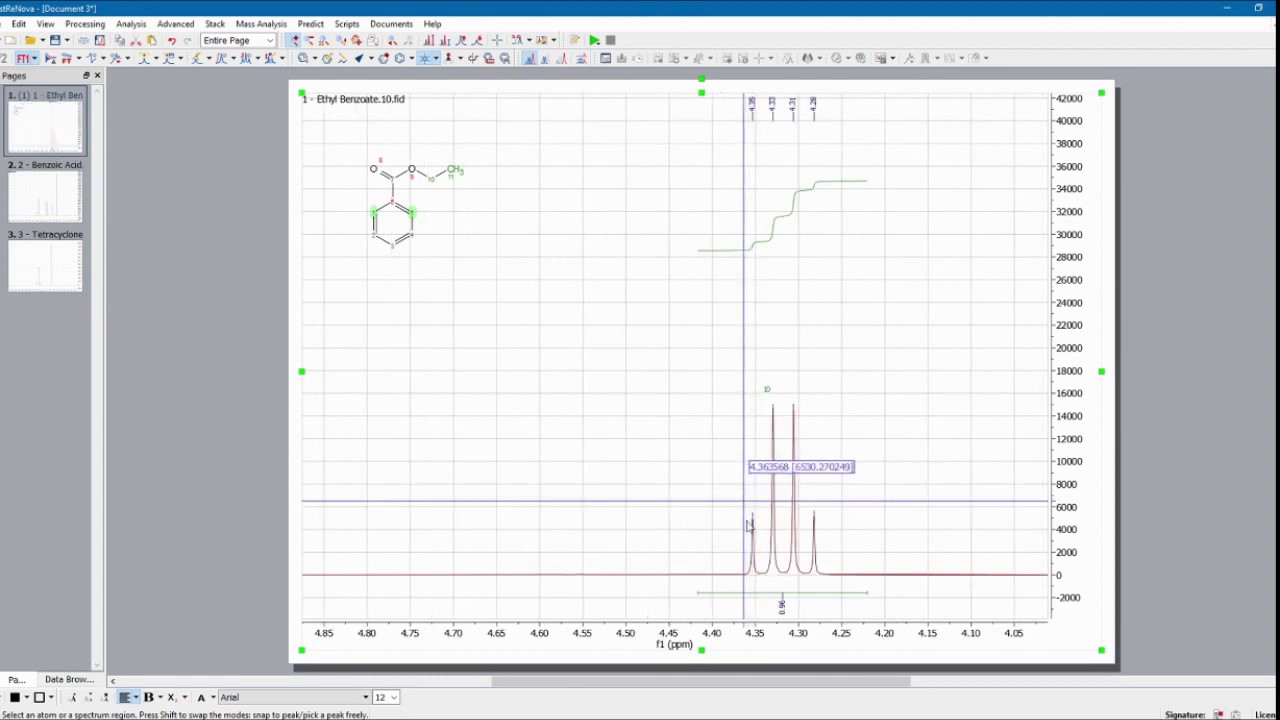
{"action": "left_click", "coordinate": [782, 595]}
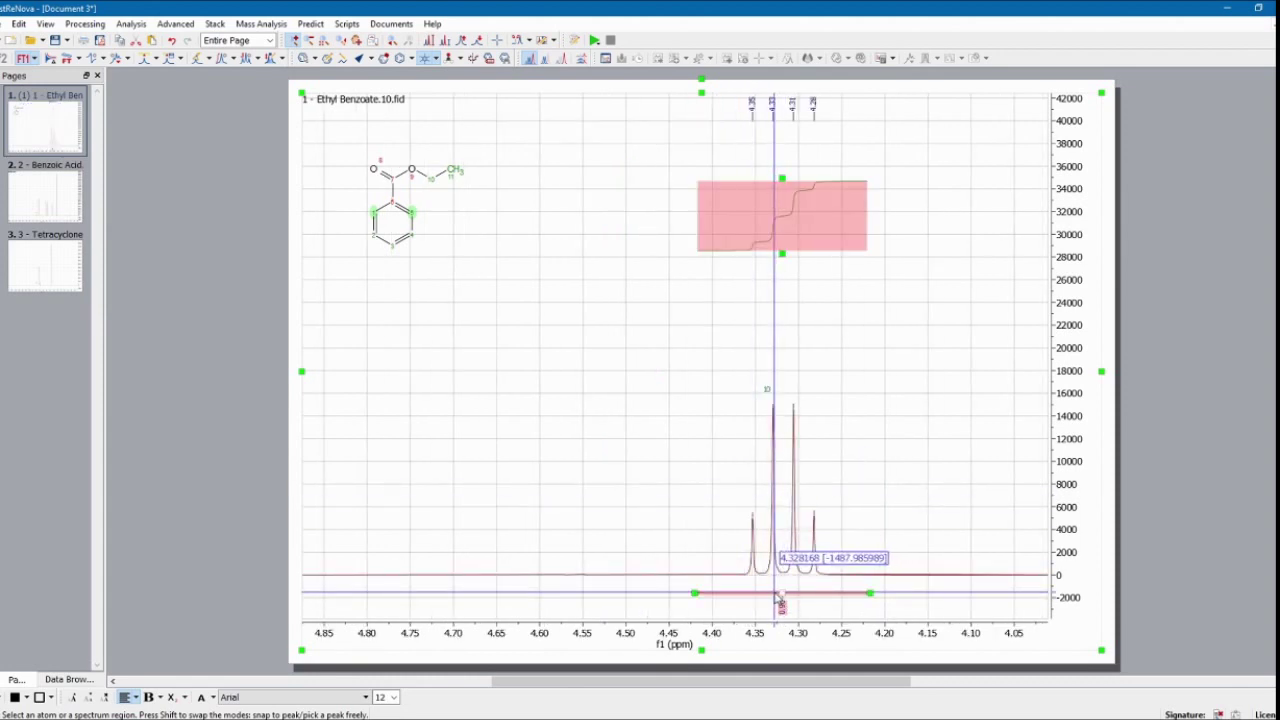
{"action": "right_click", "coordinate": [781, 596]}
{"action": "left_click", "coordinate": [795, 605]}
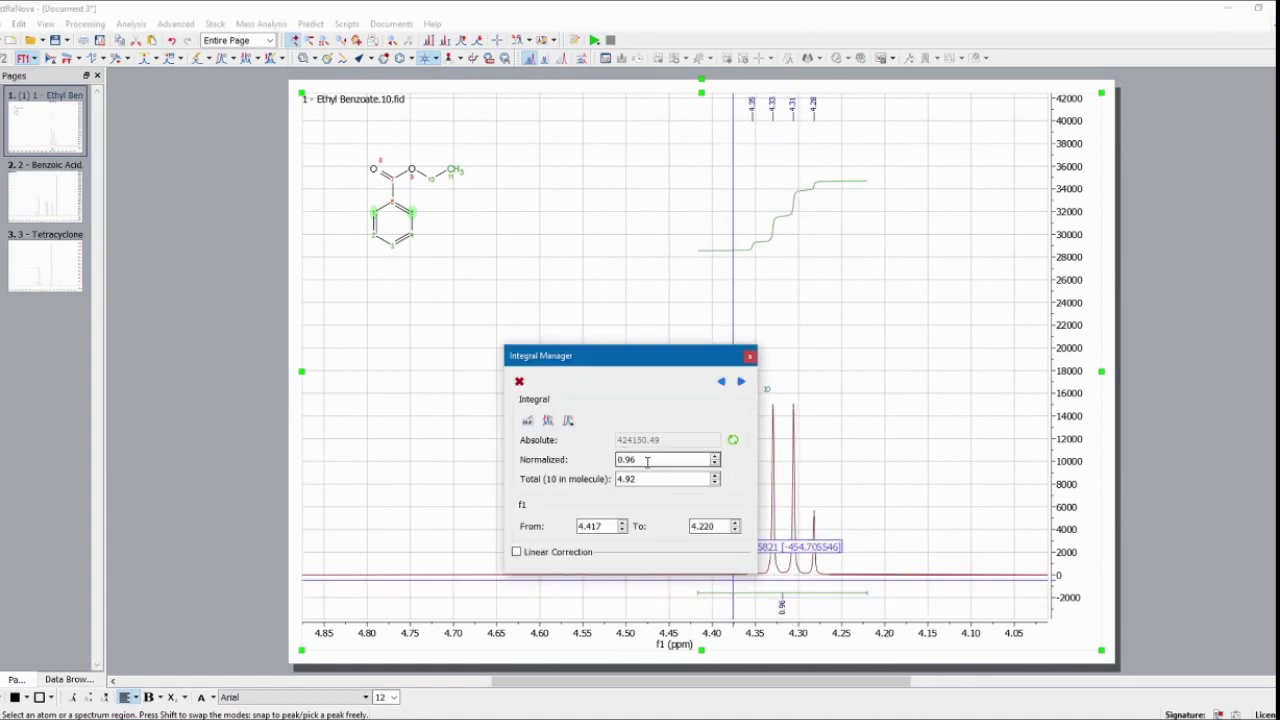
{"action": "left_click_drag", "start_coordinate": [647, 461], "coordinate": [537, 466]}
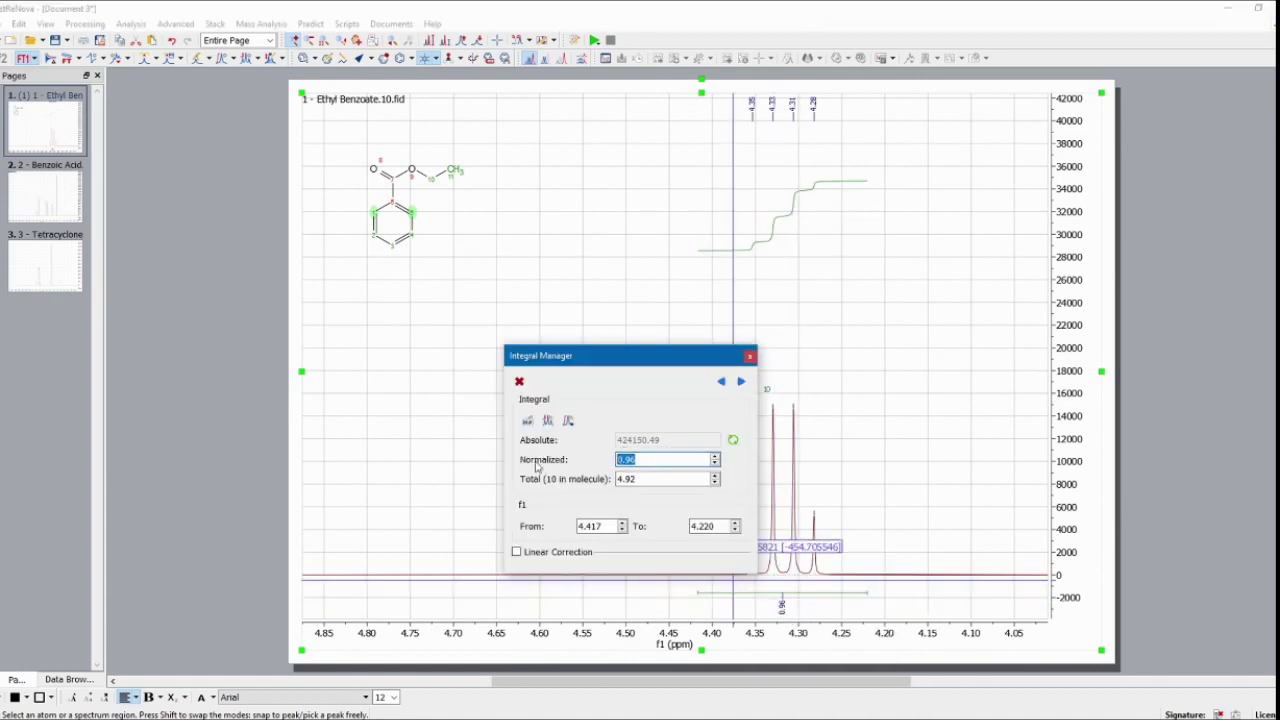
{"action": "type", "text": "2.00"}
{"action": "key", "text": "Return"}
{"action": "left_click", "coordinate": [749, 356]}
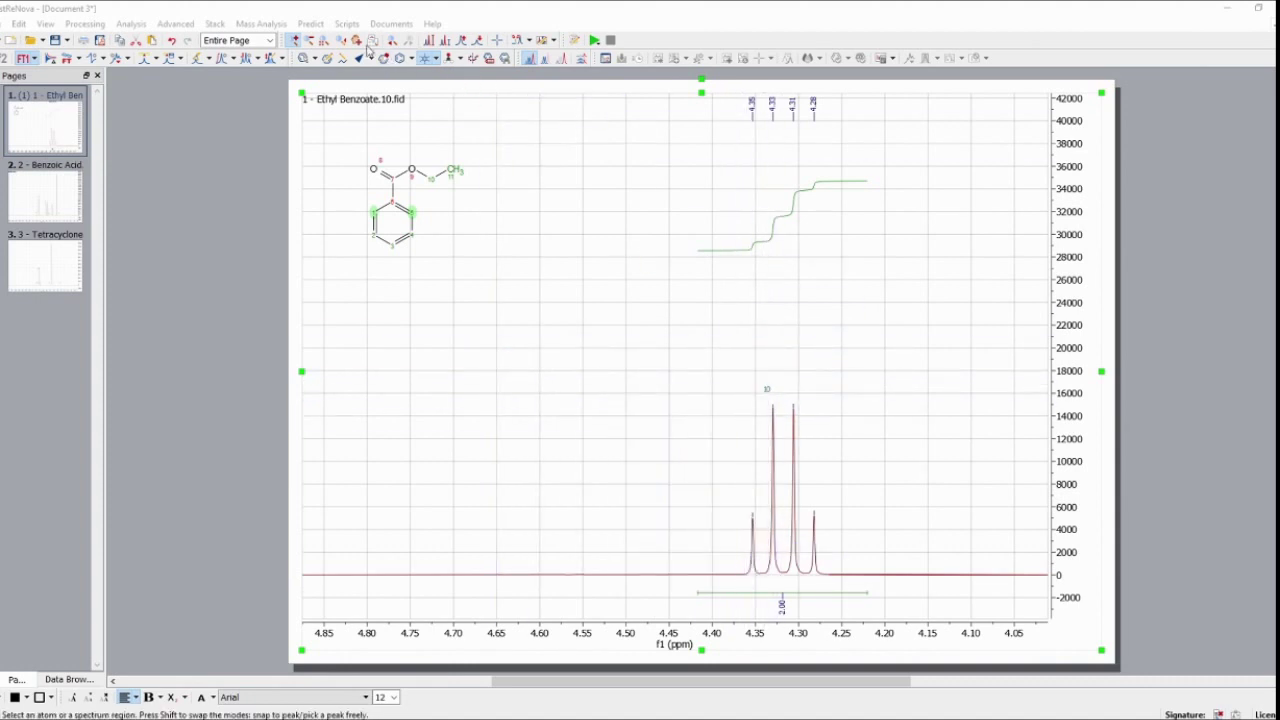
{"action": "left_click", "coordinate": [324, 40]}
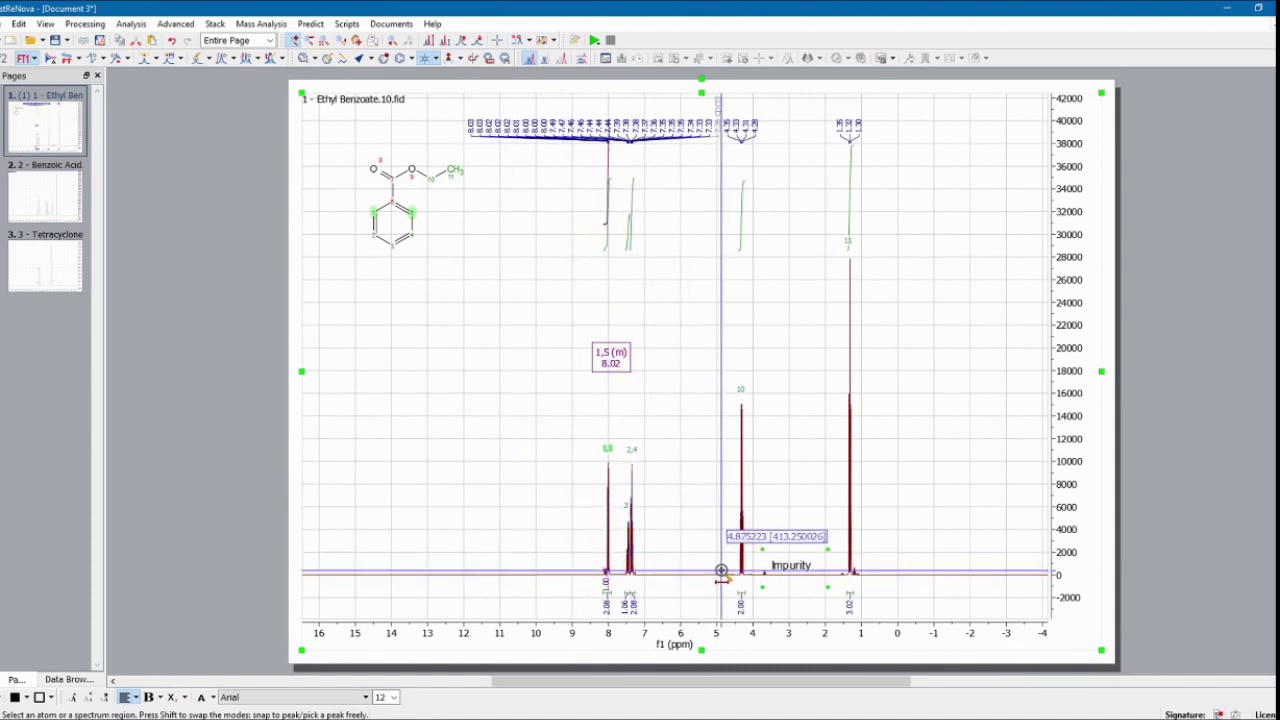
Step: Narrow the 4.3 ppm quartet's integral limits to about 4.38–4.25 ppm
{"action": "left_click_drag", "start_coordinate": [722, 572], "coordinate": [762, 575]}
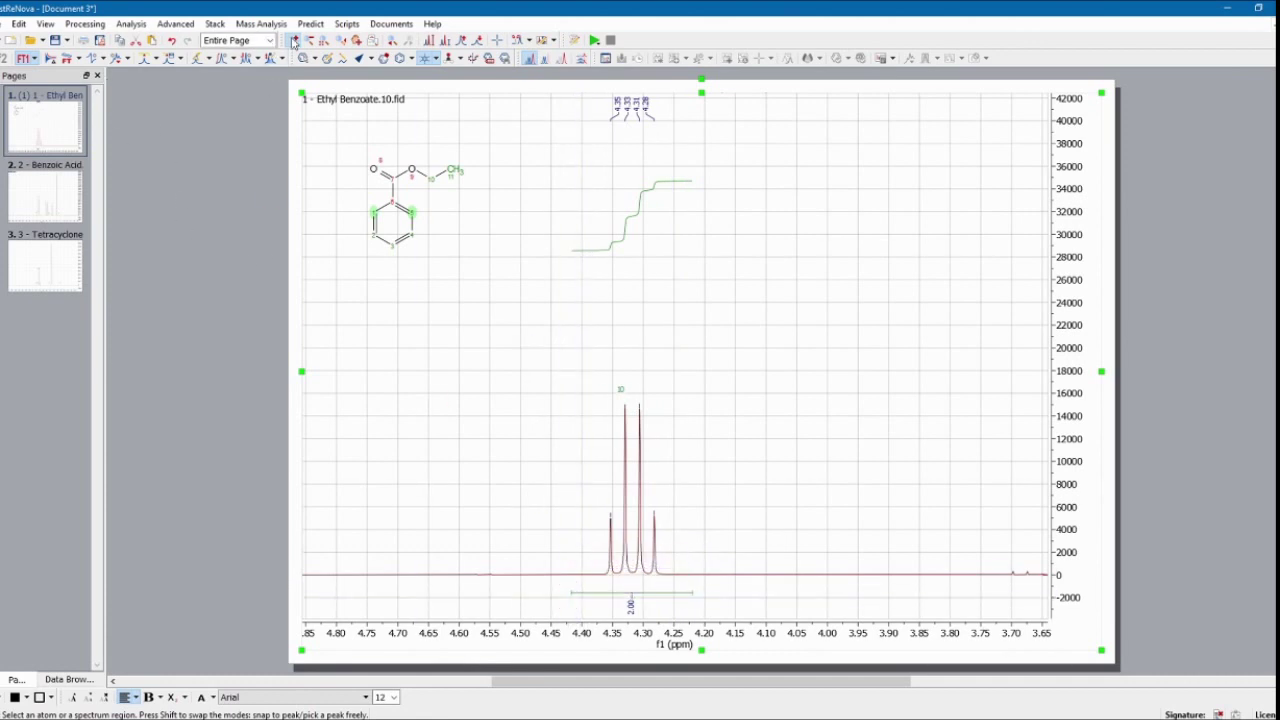
{"action": "left_click", "coordinate": [570, 592]}
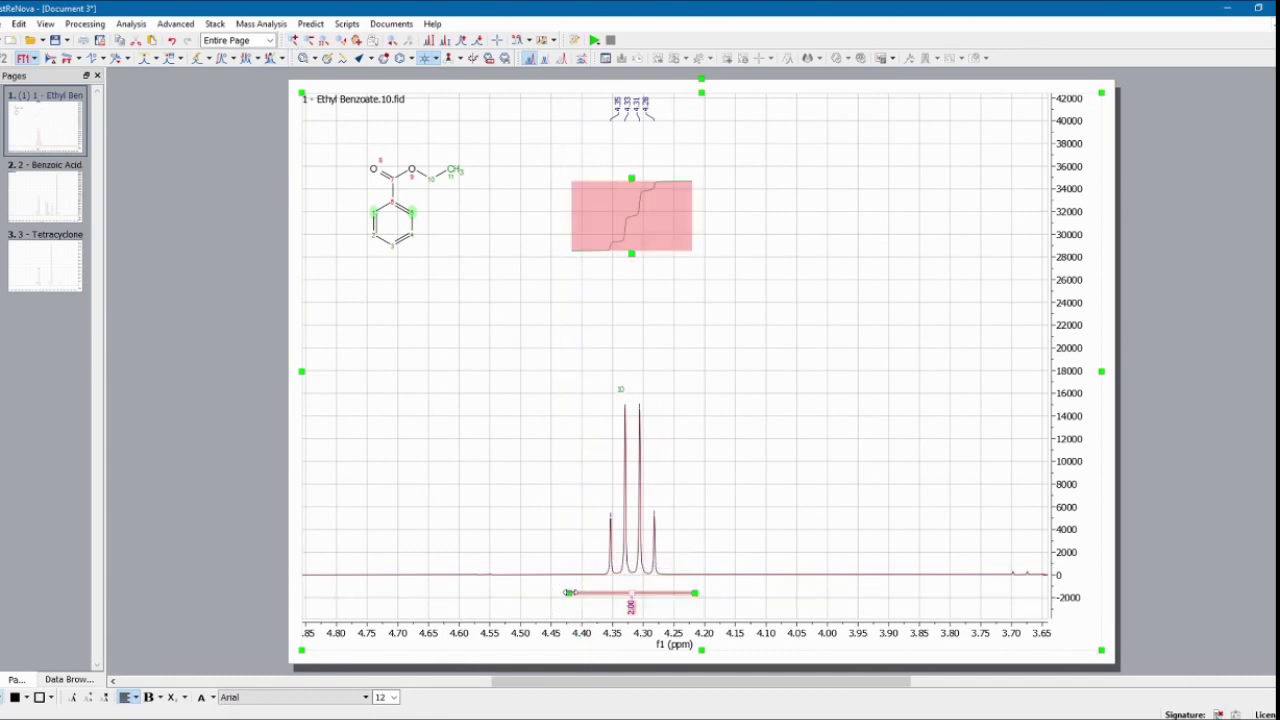
{"action": "left_click_drag", "start_coordinate": [568, 592], "coordinate": [594, 593]}
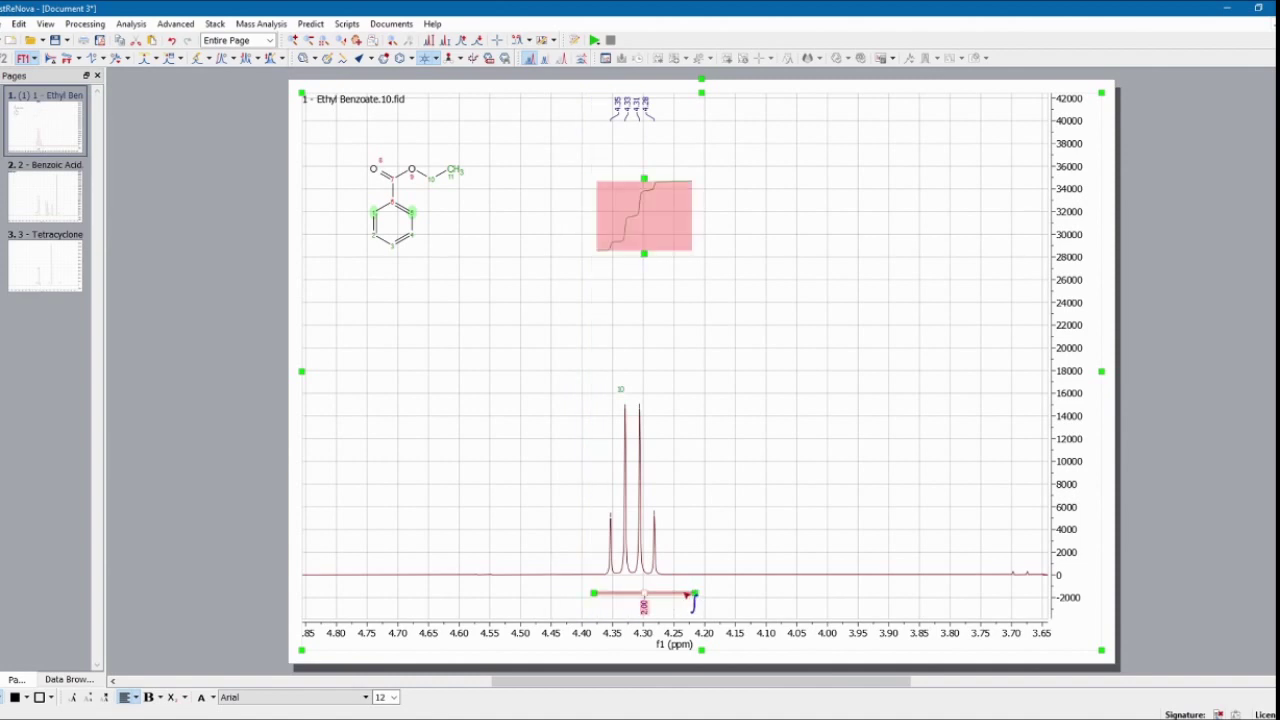
{"action": "left_click_drag", "start_coordinate": [693, 594], "coordinate": [673, 594]}
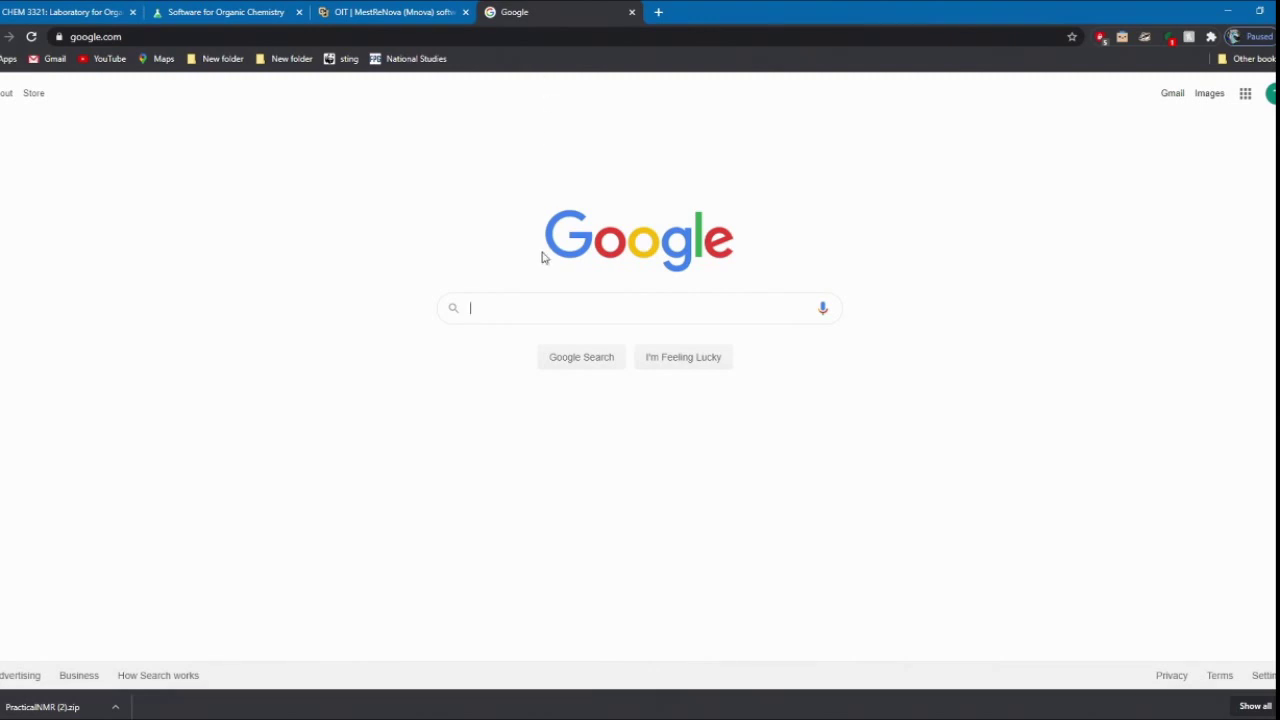
Step: Search Google for 'SDBS' and open the AIST Spectral Database for Organic Compounds
{"action": "type", "text": "SDBS"}
{"action": "key", "text": "Return"}
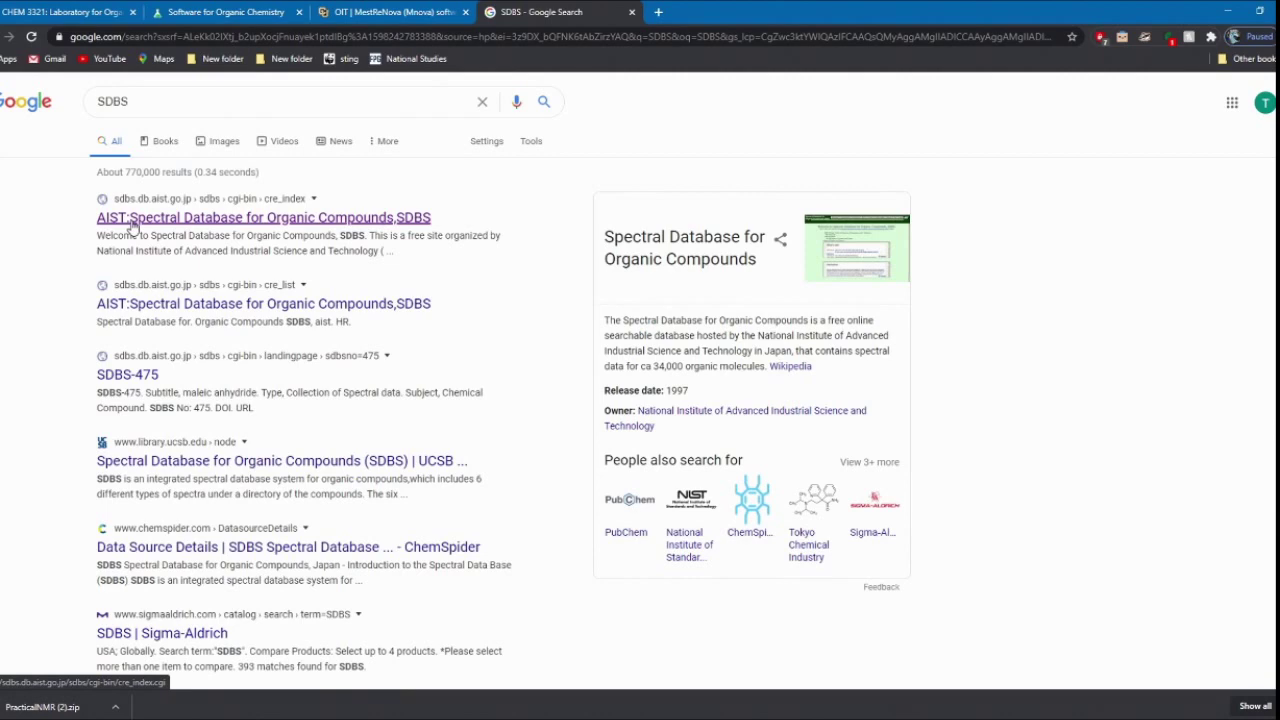
{"action": "left_click", "coordinate": [168, 222]}
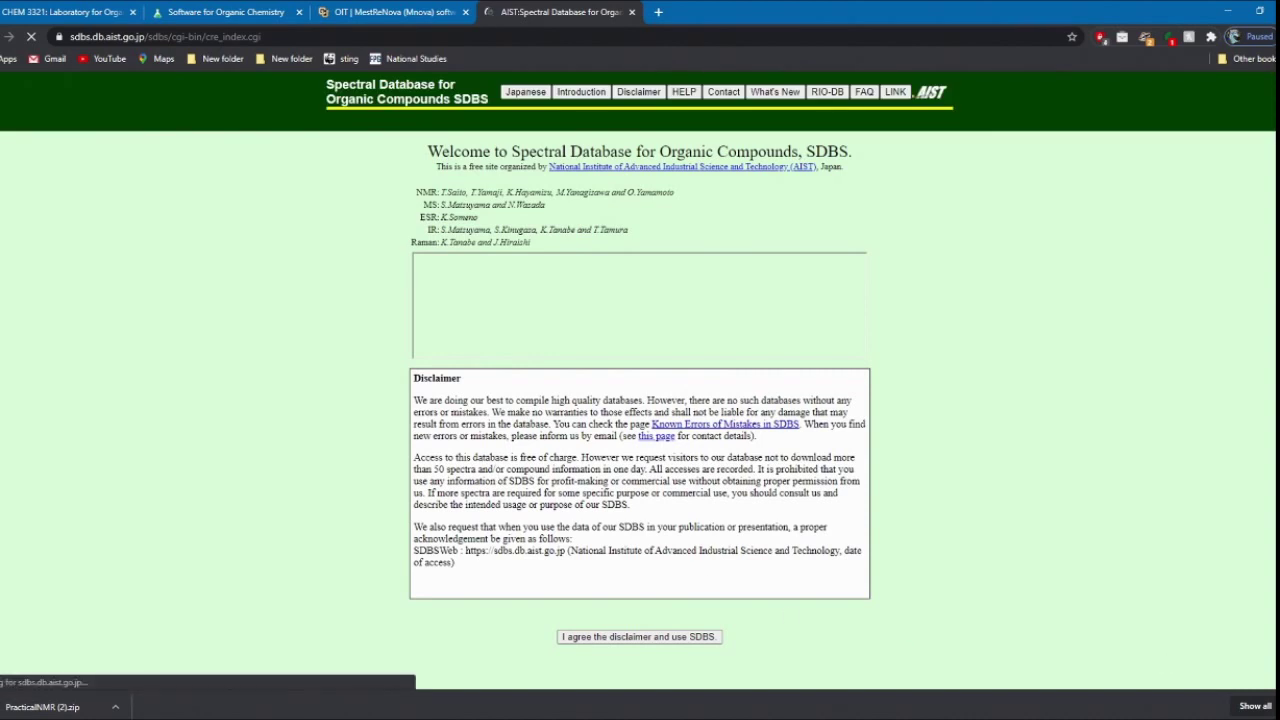
Step: Agree to the SDBS disclaimer to reach the Compounds and Spectral Search form
{"action": "left_click", "coordinate": [632, 642]}
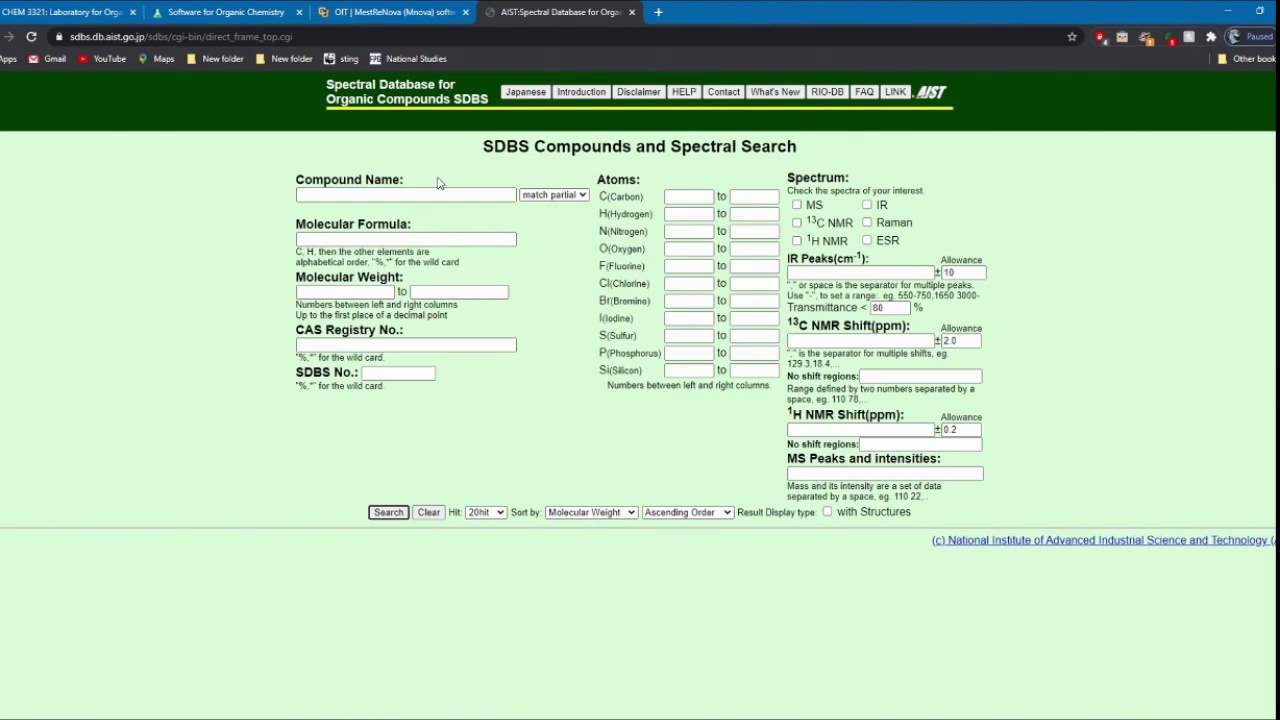
Step: In a new tab, search for 'NMRSHiftDB' to reach the nmrshiftdb2 homepage
{"action": "left_click", "coordinate": [658, 12]}
{"action": "type", "text": "NMR"}
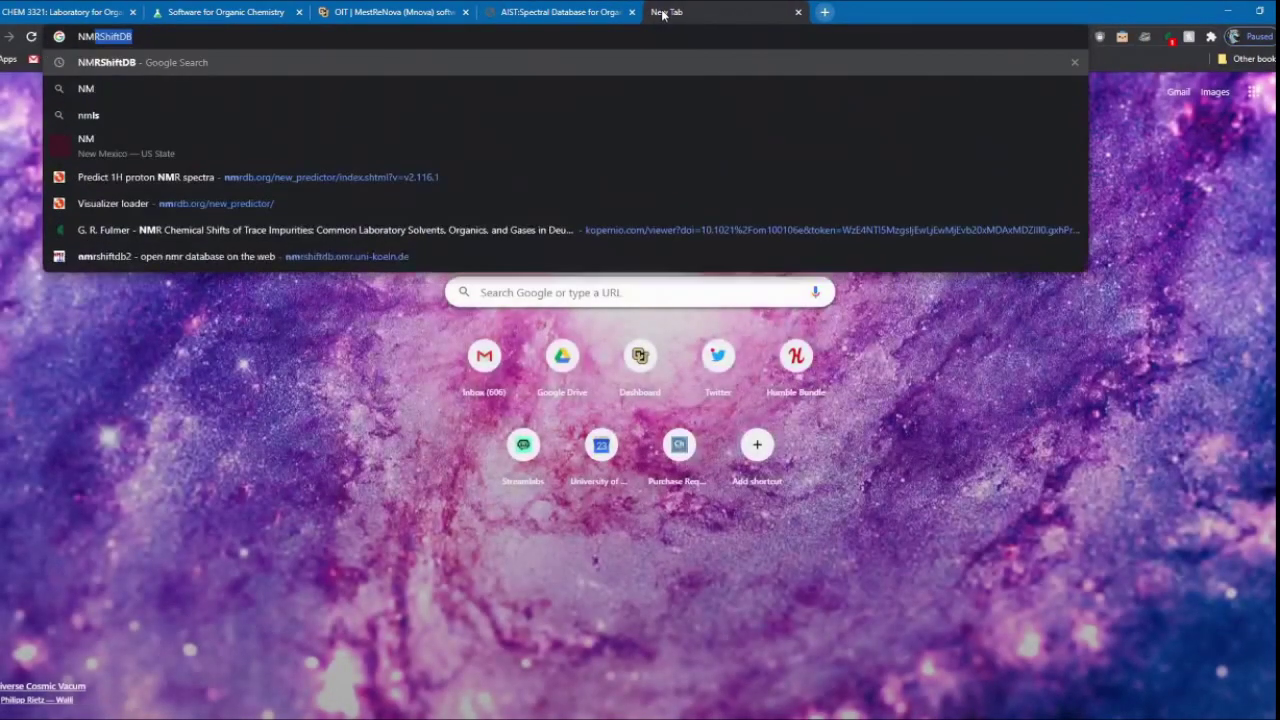
{"action": "type", "text": "SHiftDB"}
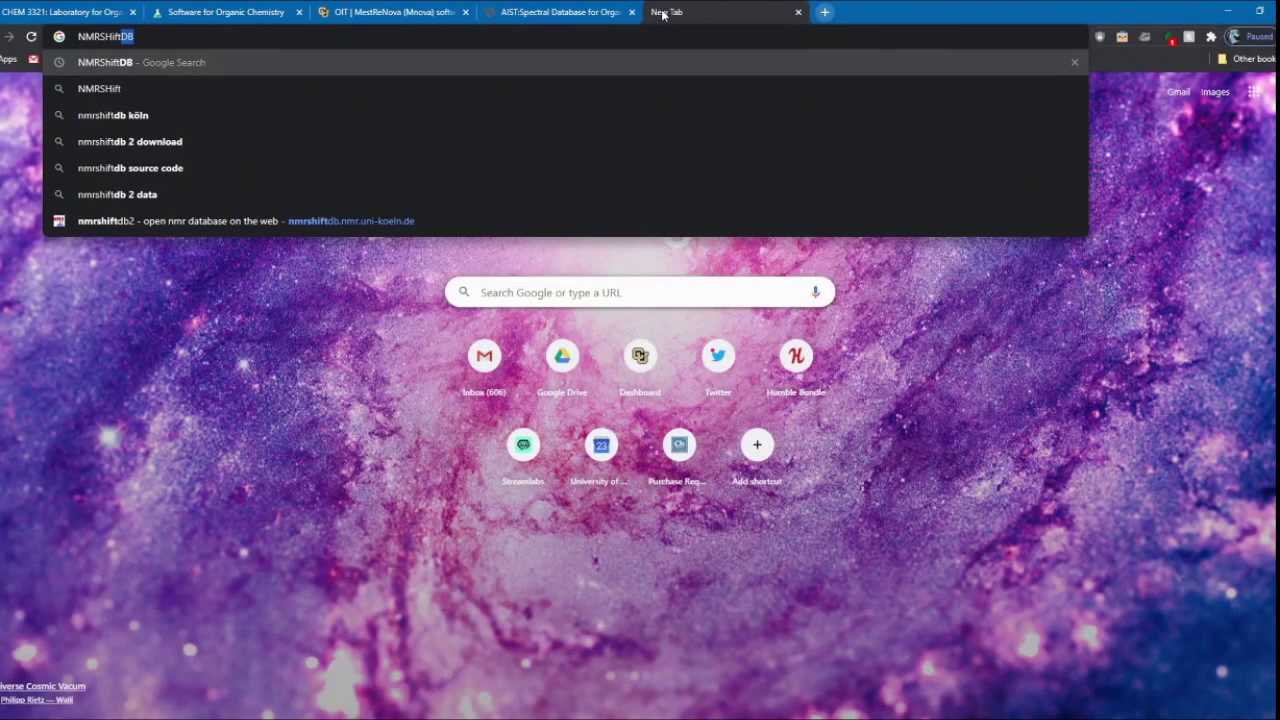
{"action": "key", "text": "Return"}
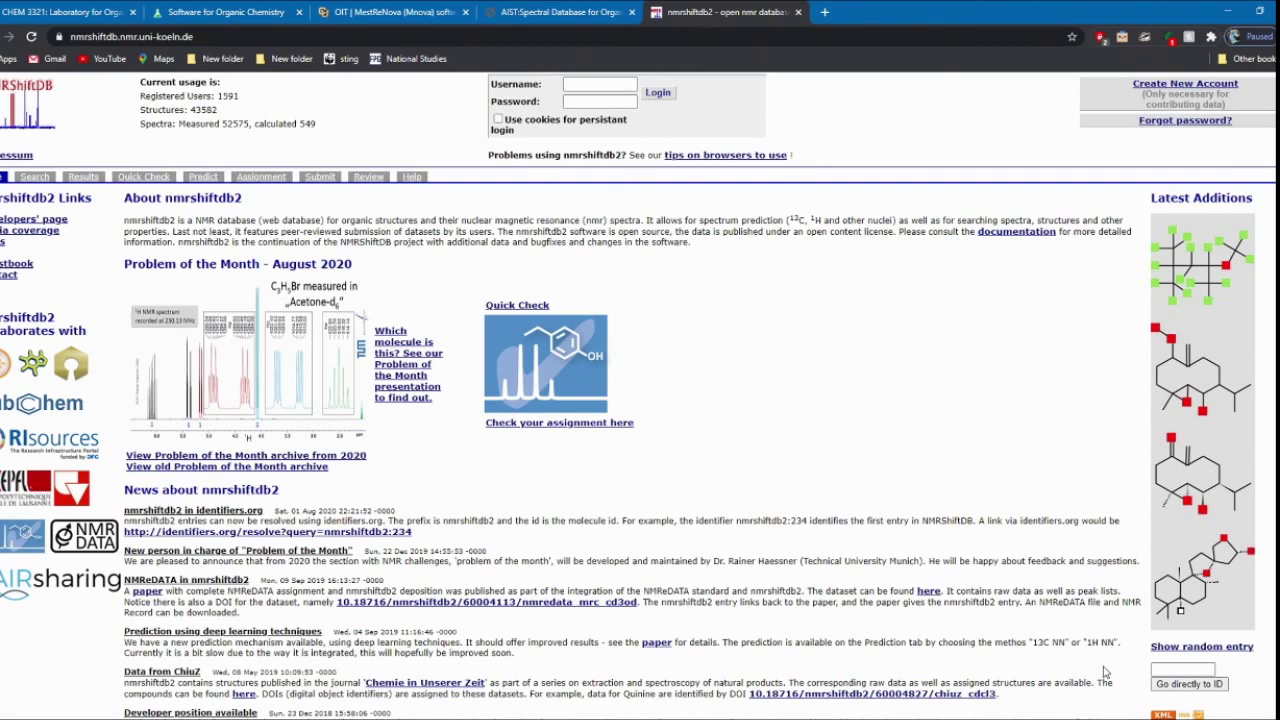
Step: Search SDBS by compound name 'ethyl benzoate' to find its 1H NMR spectrum
{"action": "left_click", "coordinate": [545, 11]}
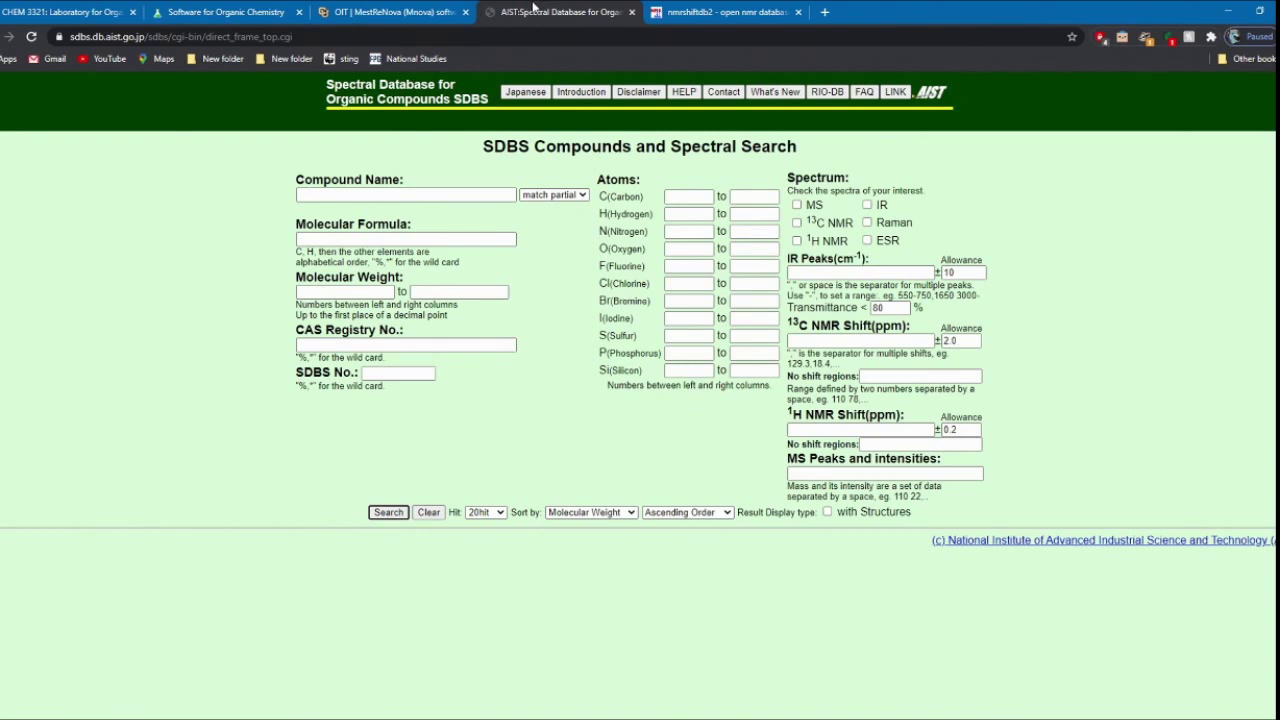
{"action": "left_click", "coordinate": [350, 193]}
{"action": "type", "text": "ethyl benzo"}
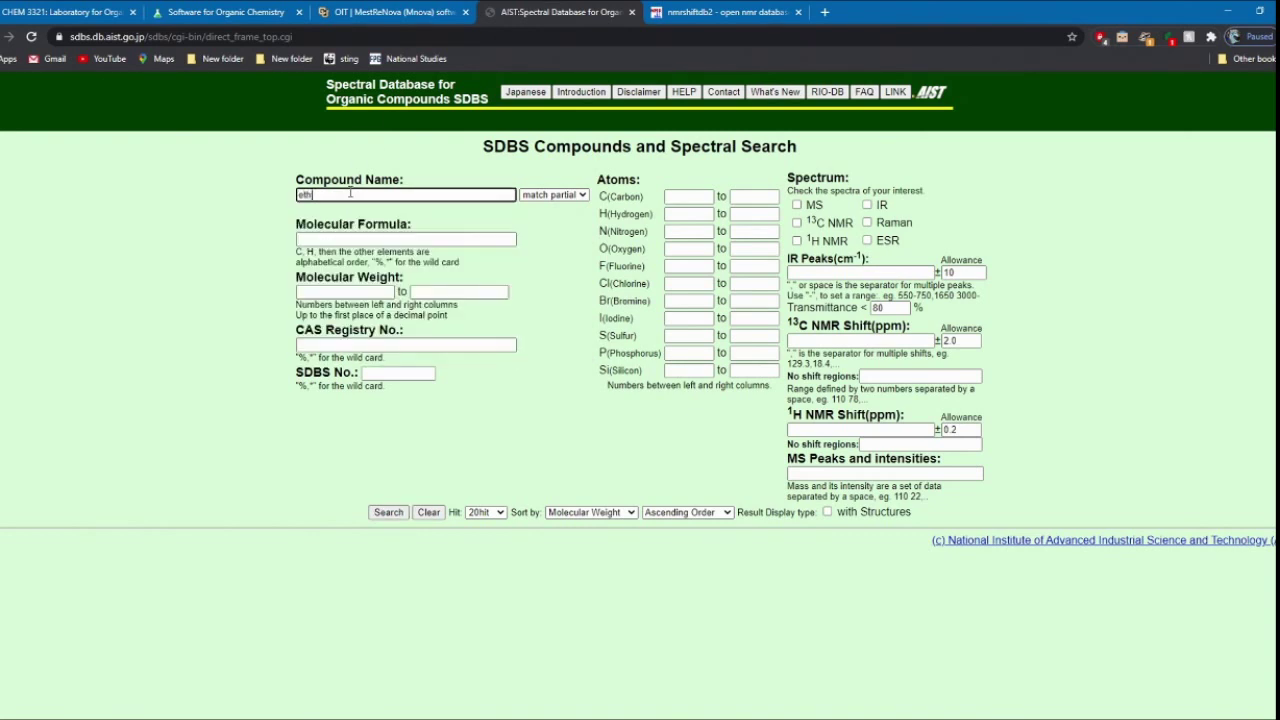
{"action": "type", "text": "ate"}
{"action": "key", "text": "Return"}
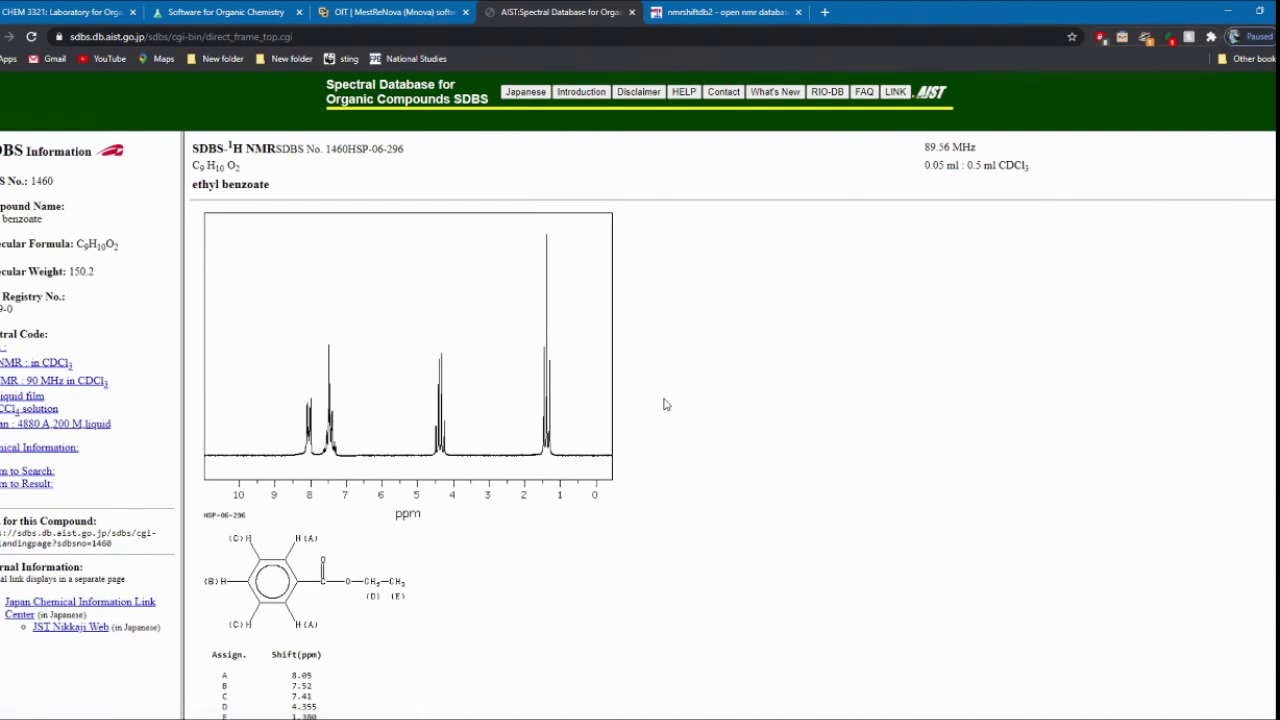
{"action": "key", "text": "ctrl+t"}
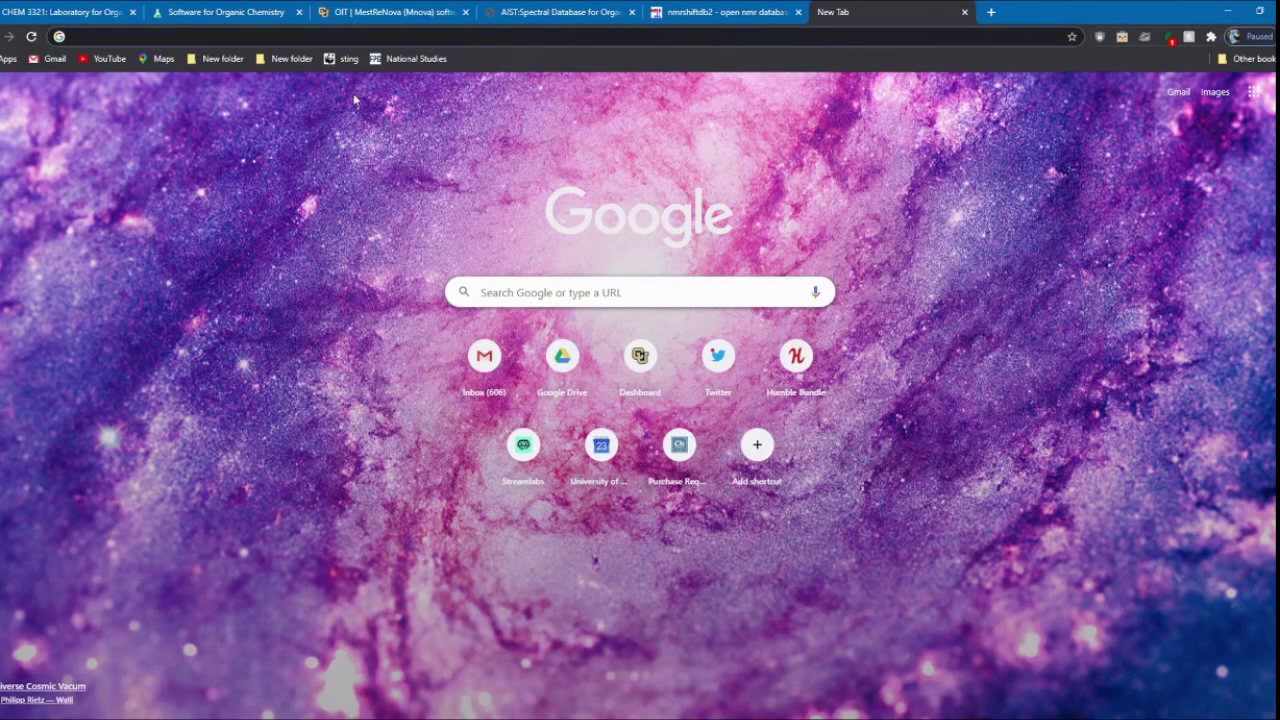
Step: Enter the address NMRDB.org/new_predictor to load the proton NMR prediction page
{"action": "type", "text": "NMRDB"}
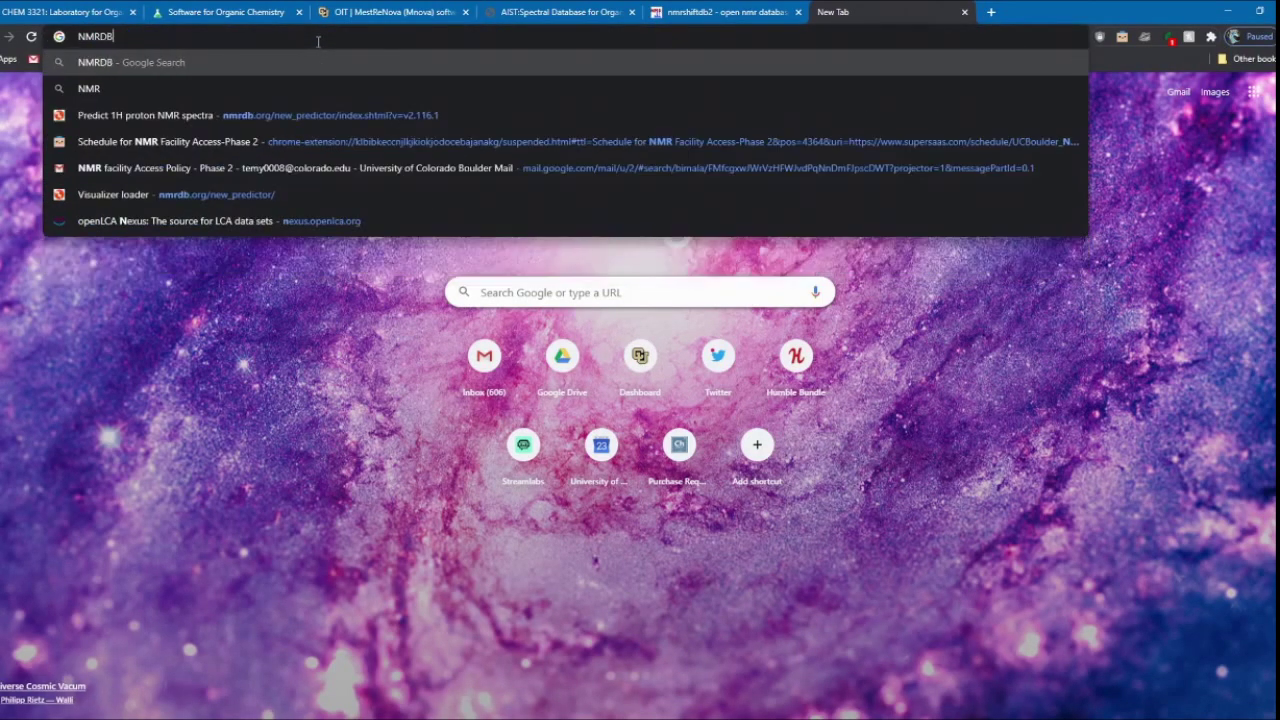
{"action": "type", "text": ".org/new+"}
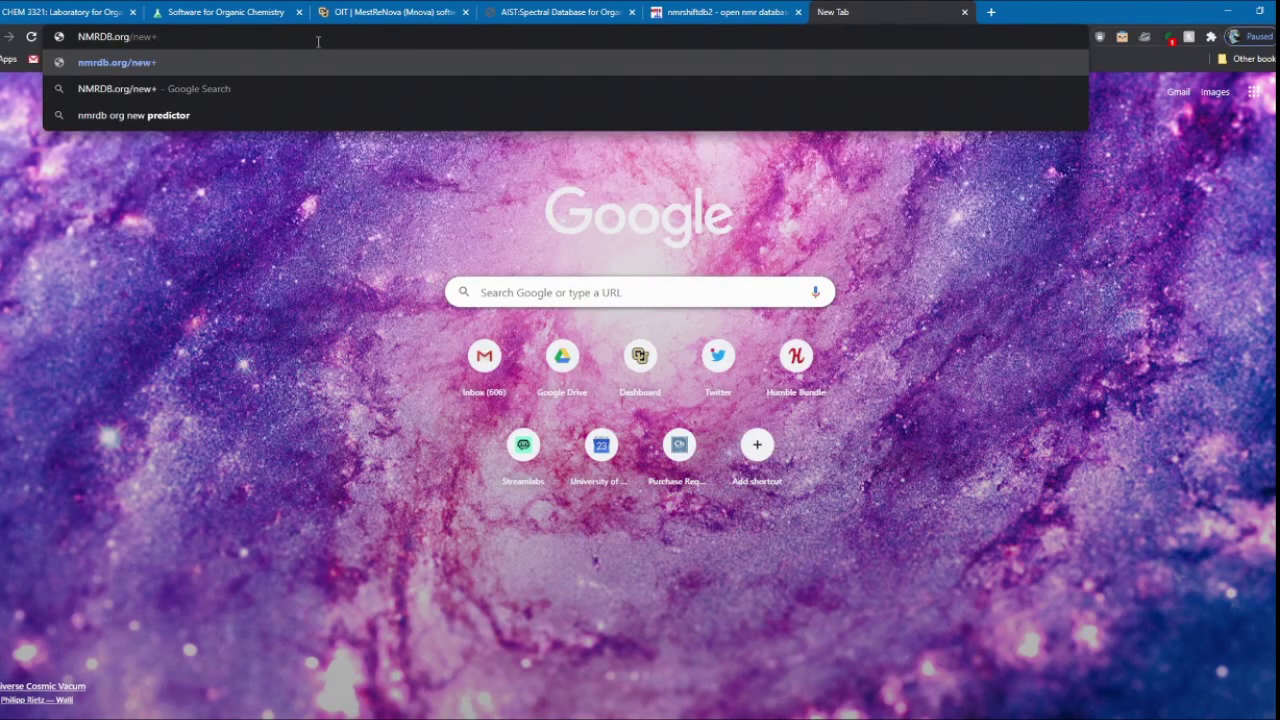
{"action": "key", "text": "BackSpace"}
{"action": "type", "text": "_pr"}
{"action": "type", "text": "edict"}
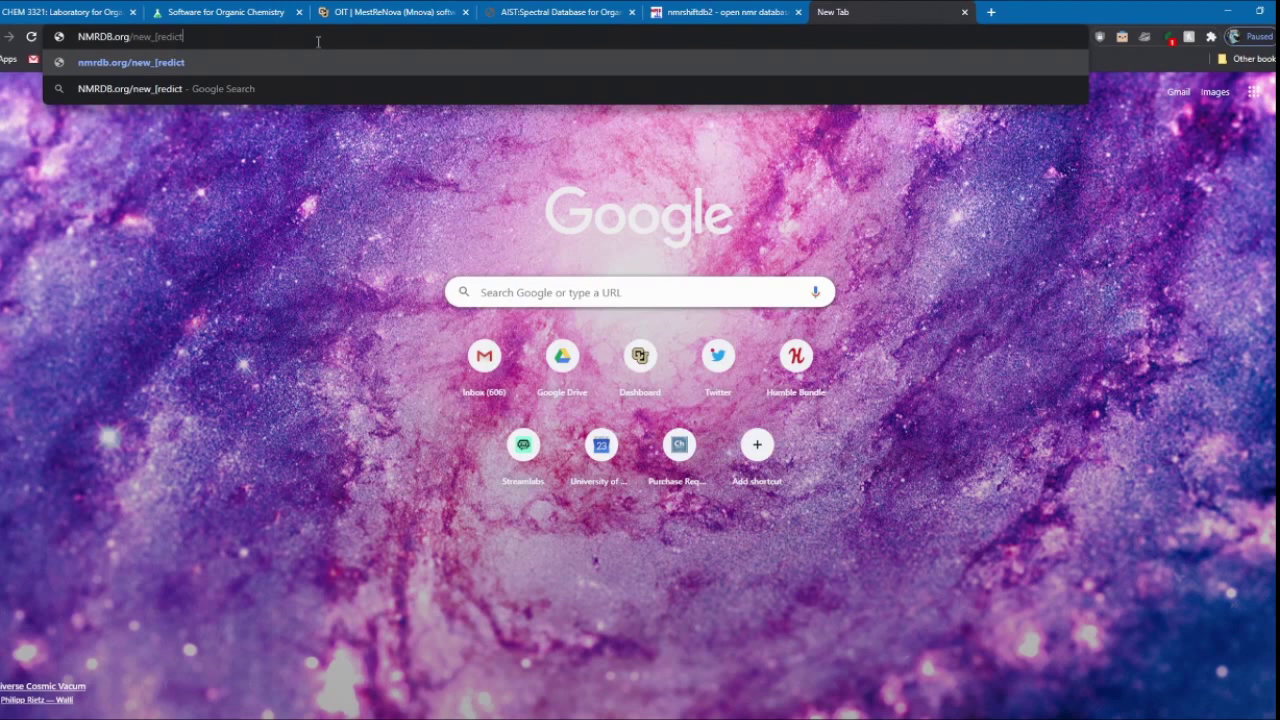
{"action": "key", "text": "BackSpace"}
{"action": "key", "text": "BackSpace"}
{"action": "key", "text": "BackSpace"}
{"action": "key", "text": "BackSpace"}
{"action": "type", "text": "redictor"}
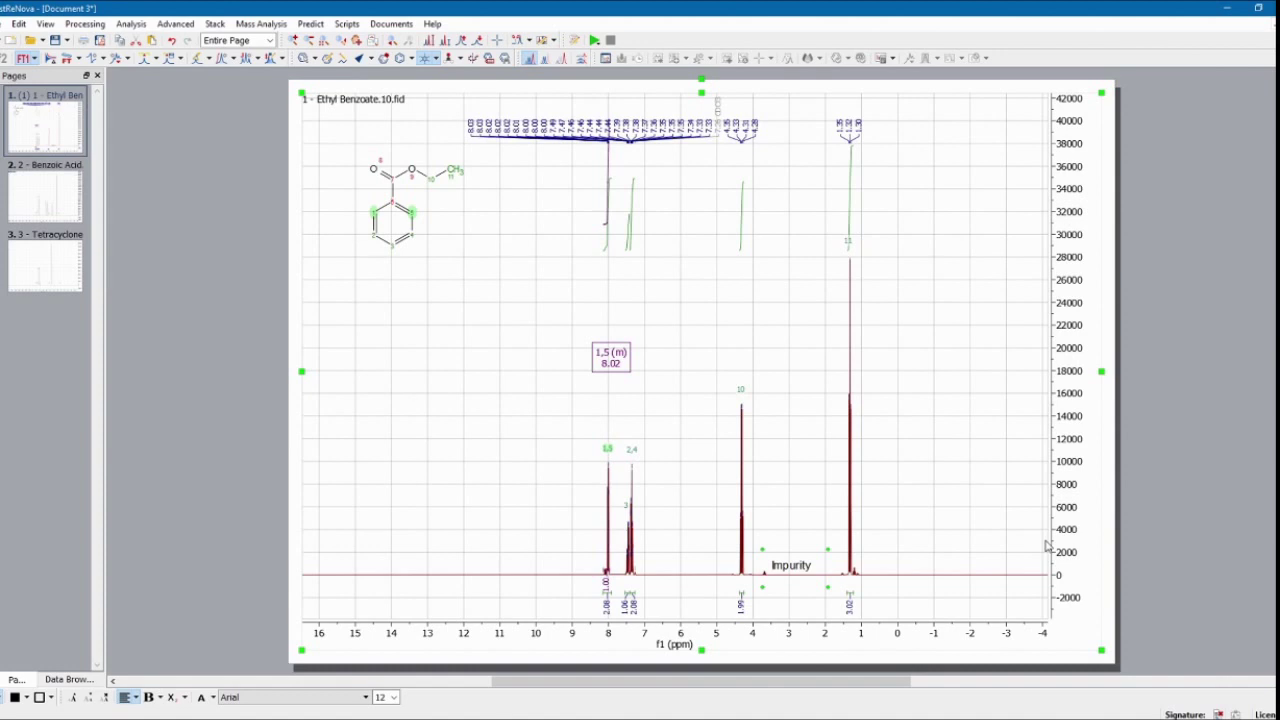
Step: Show the Benzoic Acid page, with the benzoic acid and benzyl alcohol spectrum labelled and integrated
{"action": "left_click", "coordinate": [56, 182]}
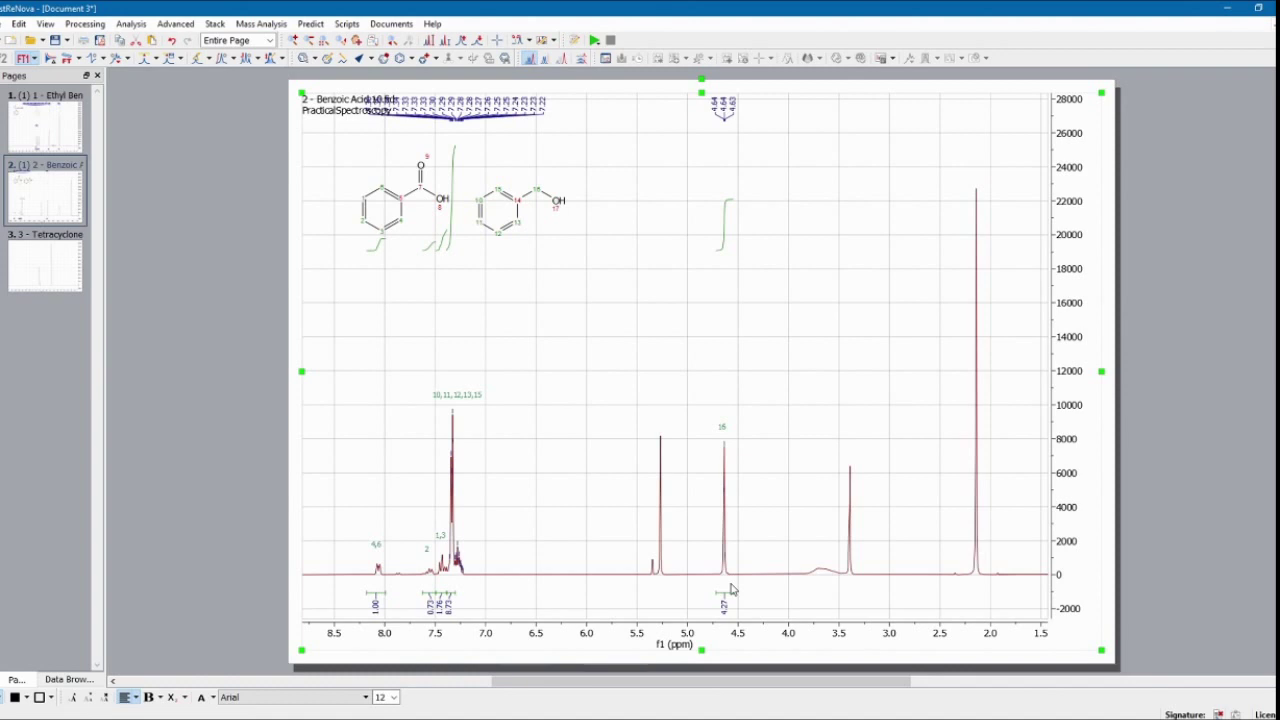
Step: Advance to page 3 to display the unprocessed Tetracyclone spectrum
{"action": "key", "text": "Page_Down"}
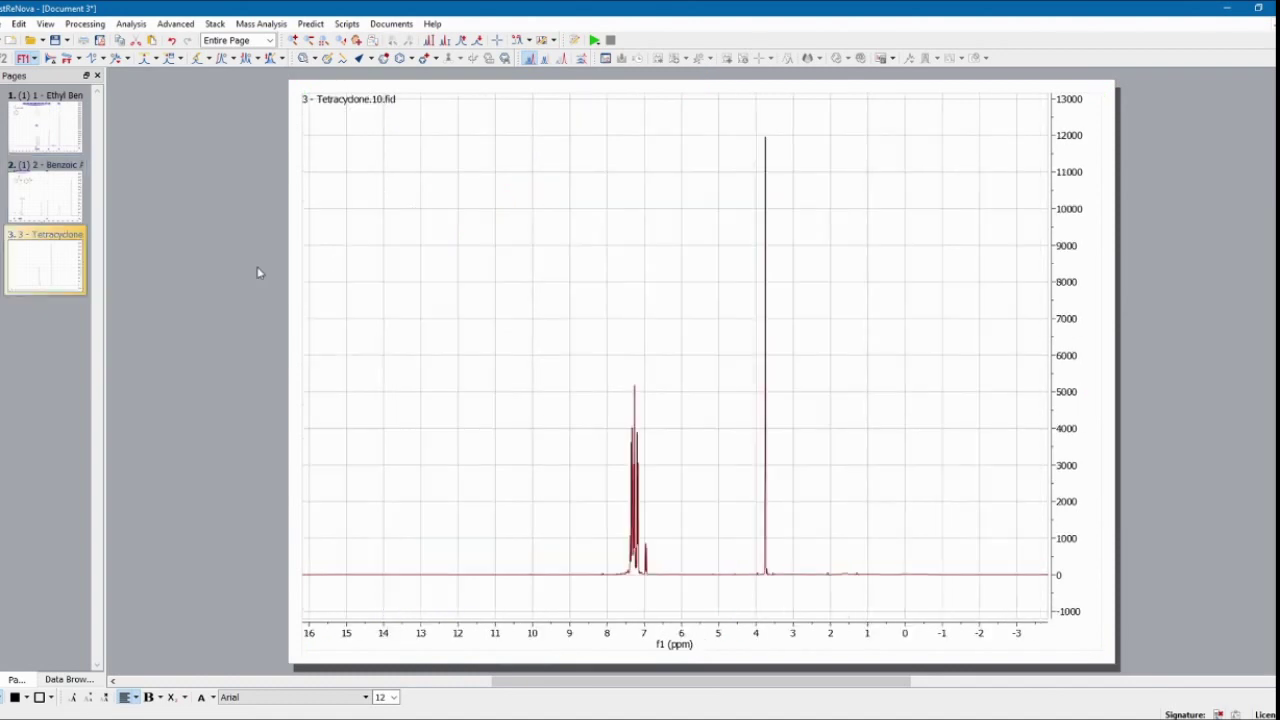